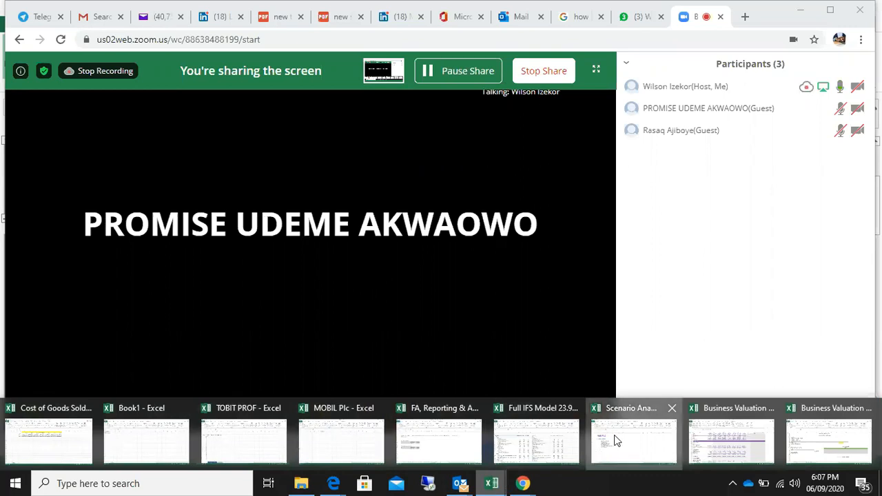
# Switch to the Scenario Analysis workbook in Excel and open its Financial Statements sheet
pyautogui.click(617, 441)
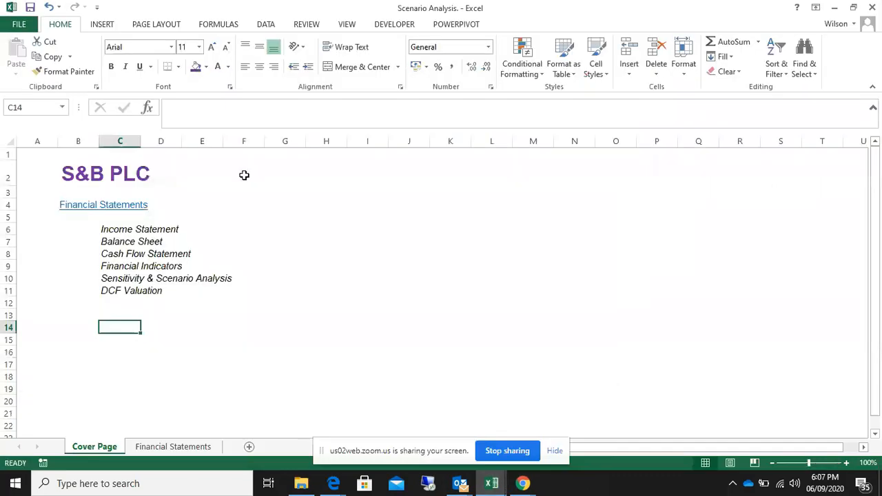
pyautogui.click(292, 267)
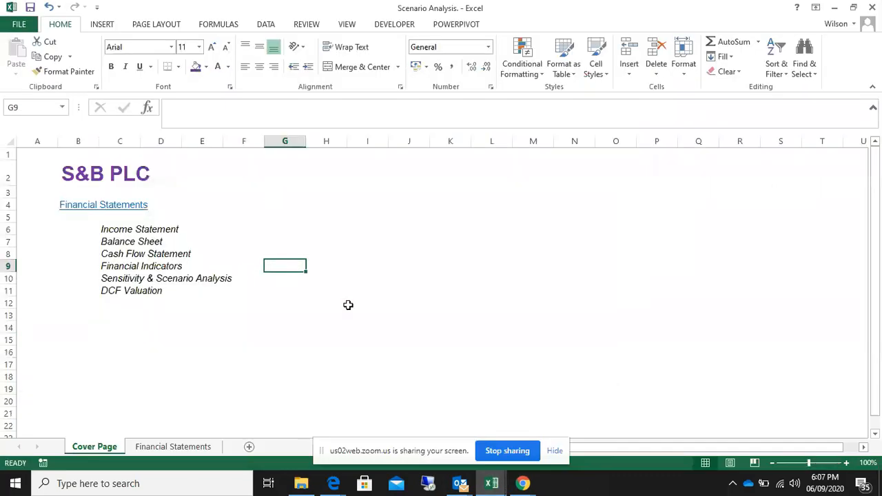
pyautogui.click(244, 213)
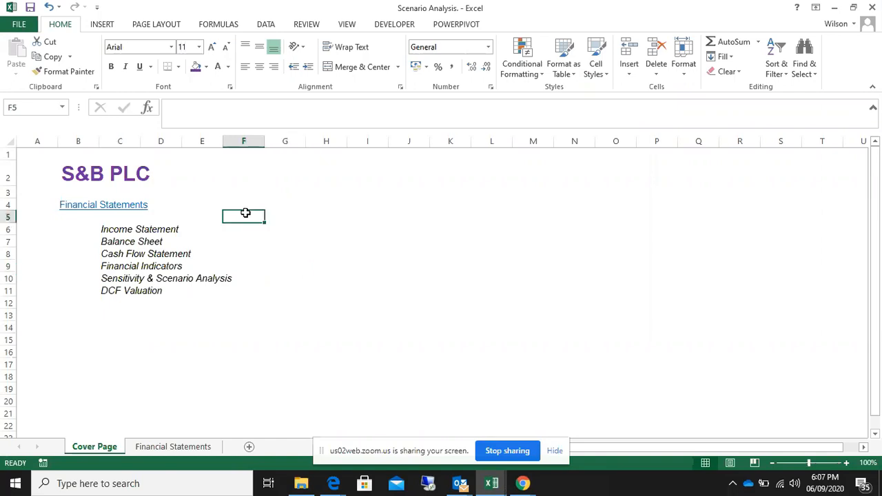
pyautogui.click(220, 190)
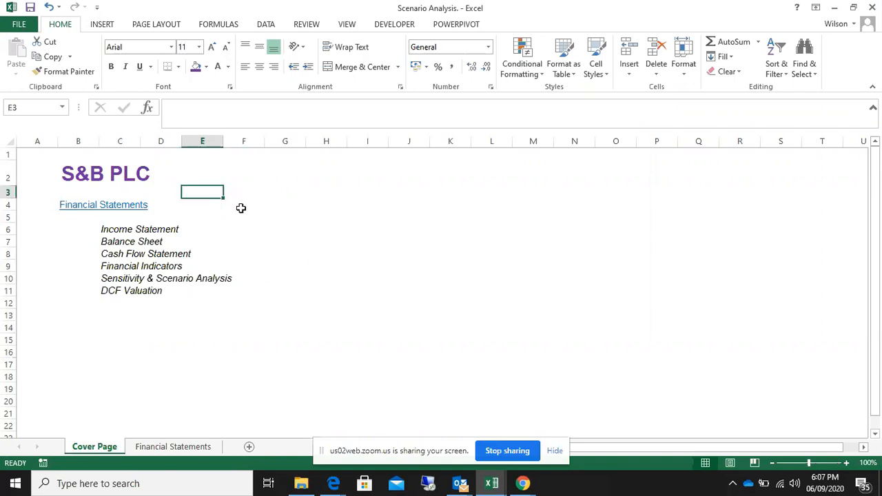
pyautogui.click(173, 447)
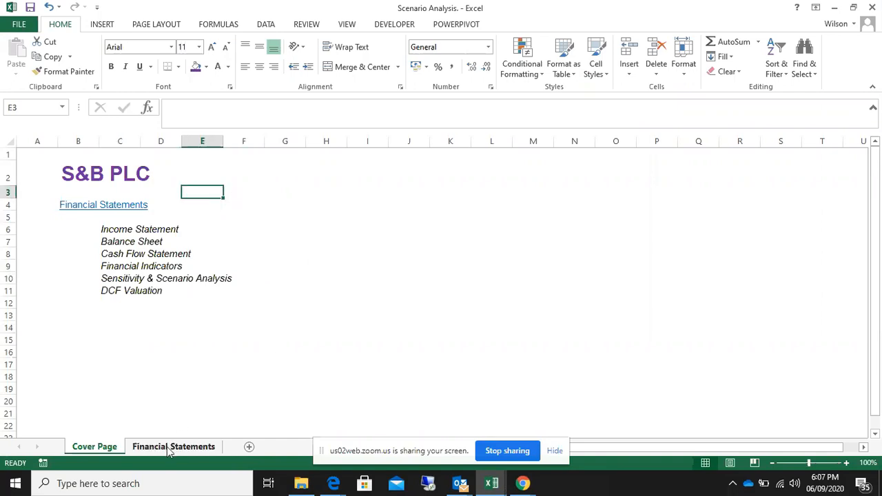
# Examine the supporting schedules, balance sheet, financial ratios, sensitivity tables and scenario analysis table on the Financial Statements sheet
pyautogui.scroll(9, 360, 304)
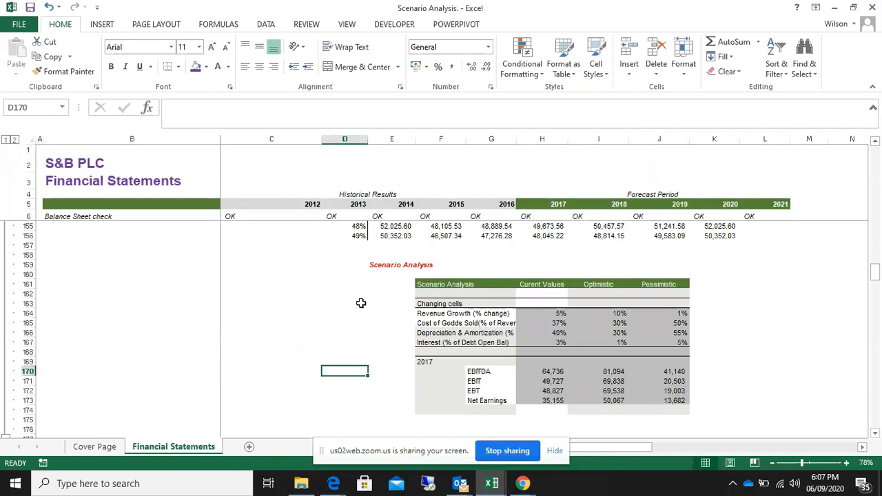
pyautogui.scroll(15, 361, 303)
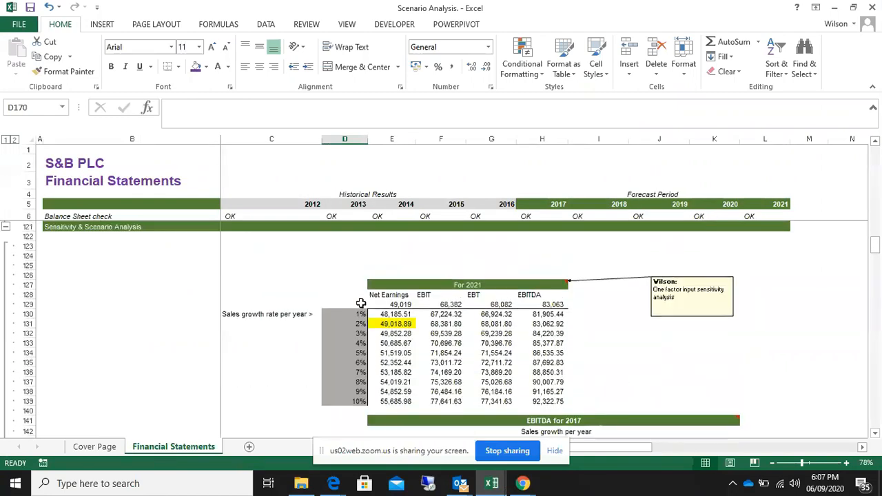
pyautogui.scroll(20, 361, 303)
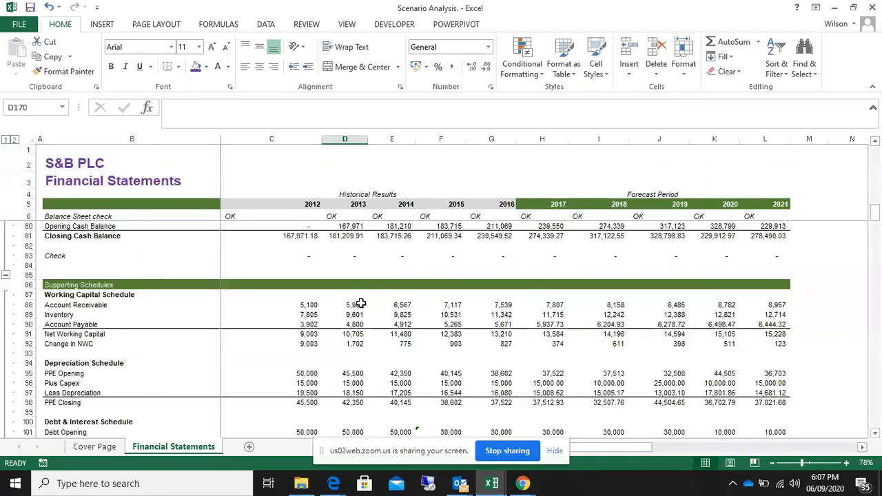
pyautogui.scroll(-13, 360, 304)
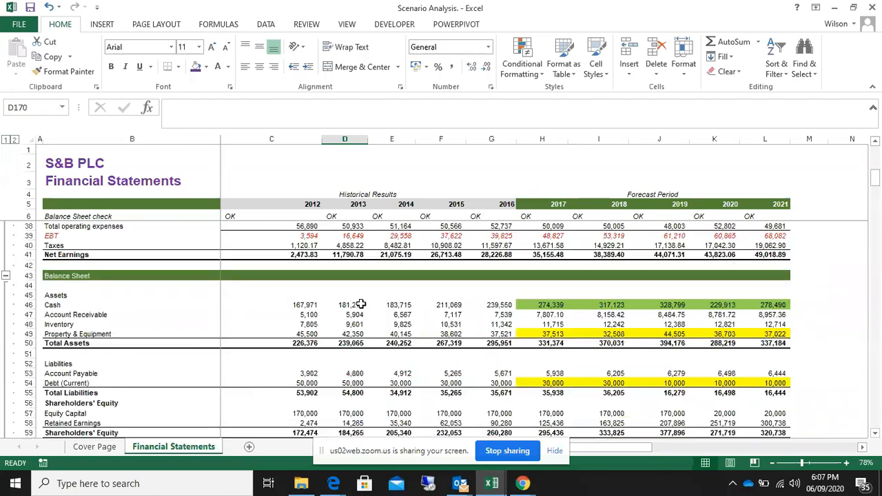
pyautogui.scroll(-19, 360, 303)
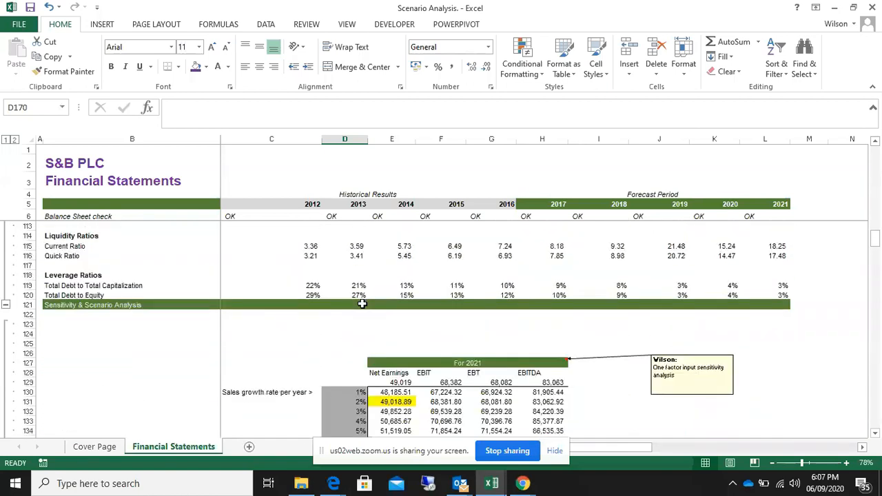
pyautogui.scroll(1, 361, 303)
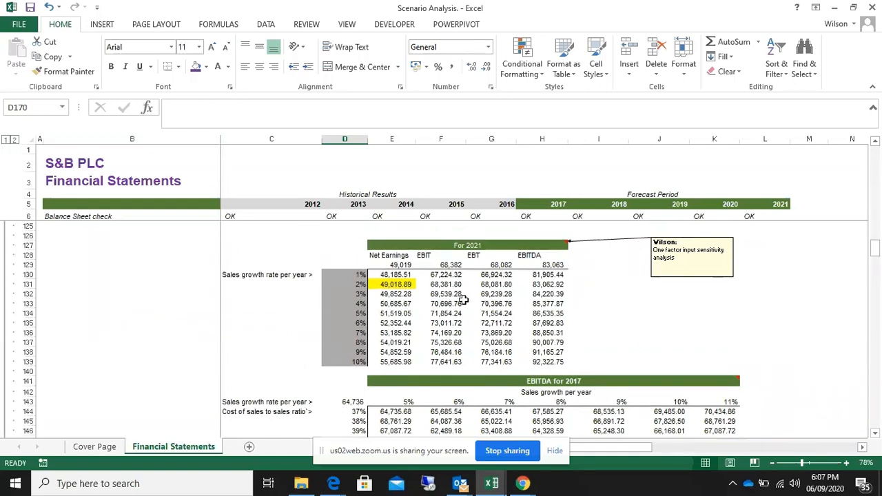
pyautogui.scroll(-1, 462, 306)
pyautogui.scroll(-4, 463, 306)
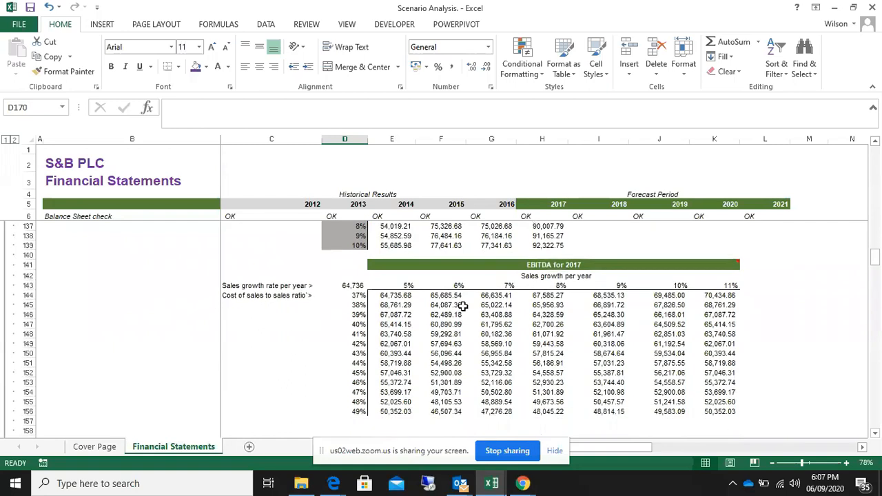
pyautogui.scroll(-6, 478, 348)
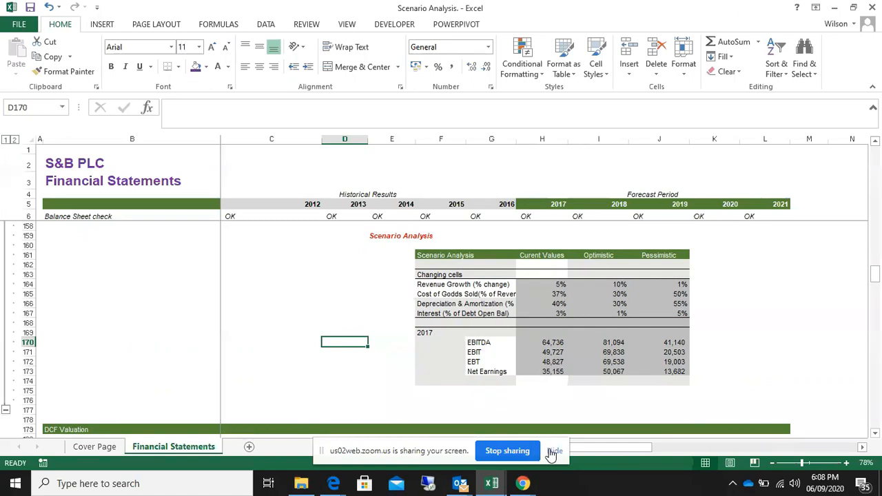
# Highlight the scenario analysis table in F161:J173 and hide the screen-sharing notice
pyautogui.click(389, 239)
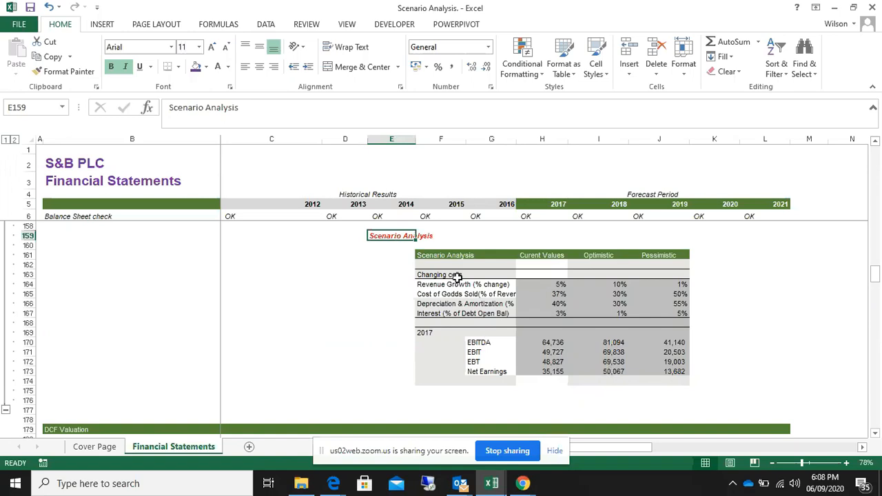
pyautogui.moveTo(422, 256); pyautogui.dragTo(665, 376)
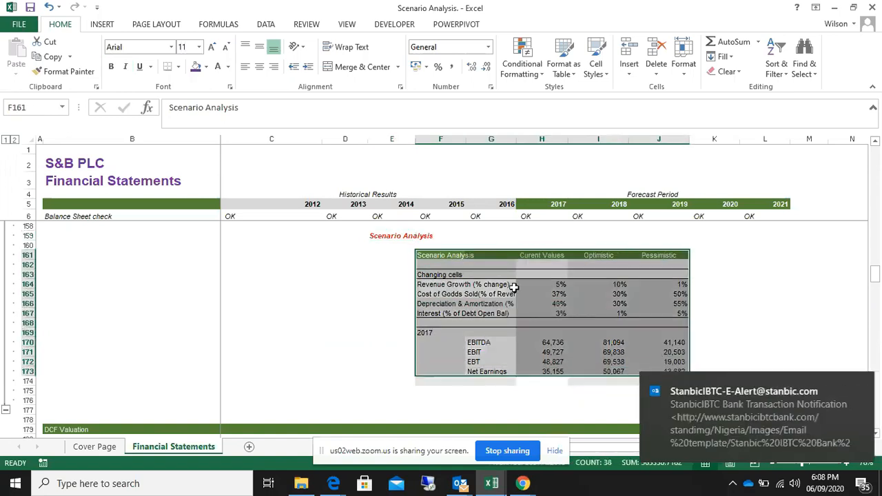
pyautogui.click(556, 452)
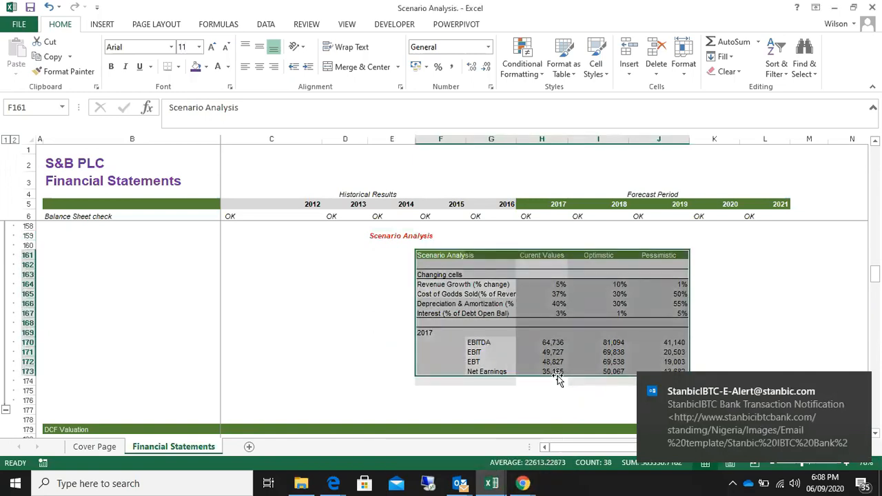
pyautogui.click(428, 256)
pyautogui.moveTo(427, 256); pyautogui.dragTo(674, 372)
pyautogui.click(320, 323)
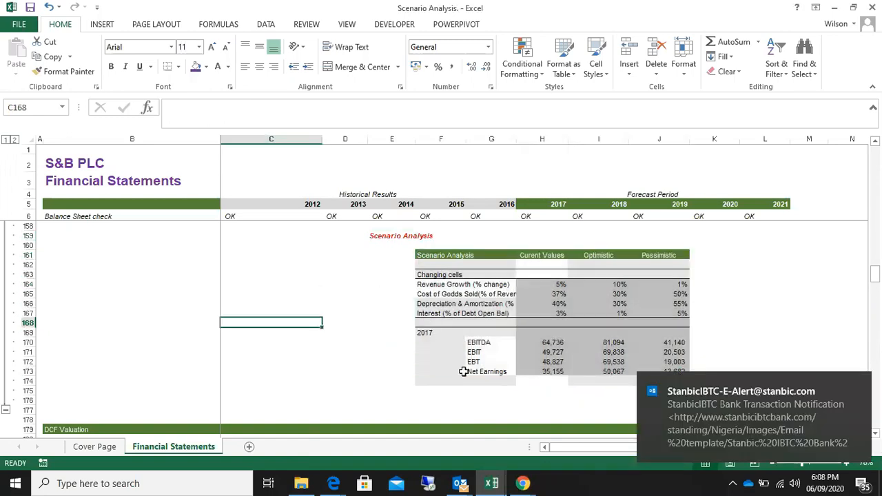
pyautogui.click(352, 266)
pyautogui.click(315, 255)
pyautogui.click(342, 276)
pyautogui.click(319, 254)
pyautogui.click(345, 292)
pyautogui.click(317, 352)
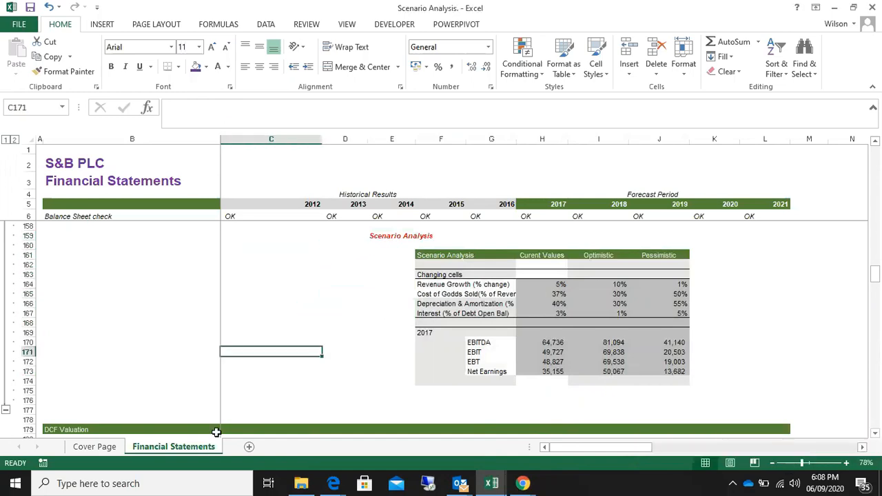
# Examine the current, optimistic and pessimistic values of the changing cells in H164:J167
pyautogui.moveTo(535, 285); pyautogui.dragTo(647, 311)
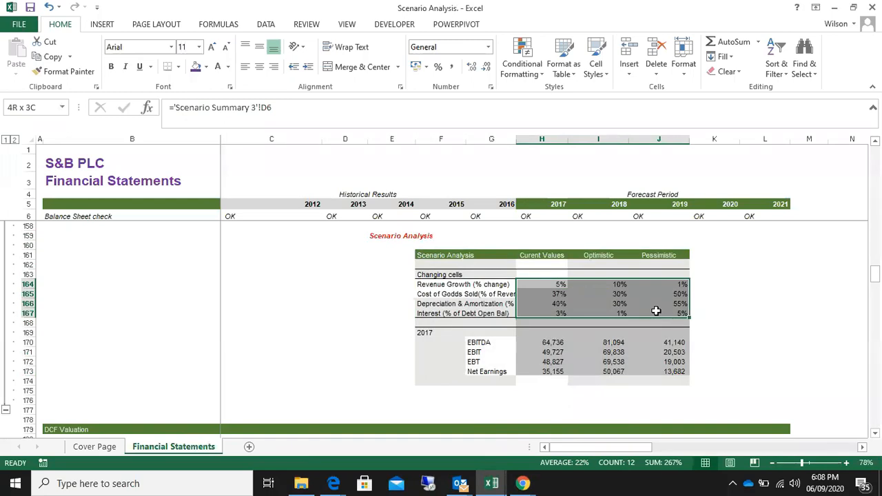
pyautogui.moveTo(656, 310); pyautogui.dragTo(657, 311)
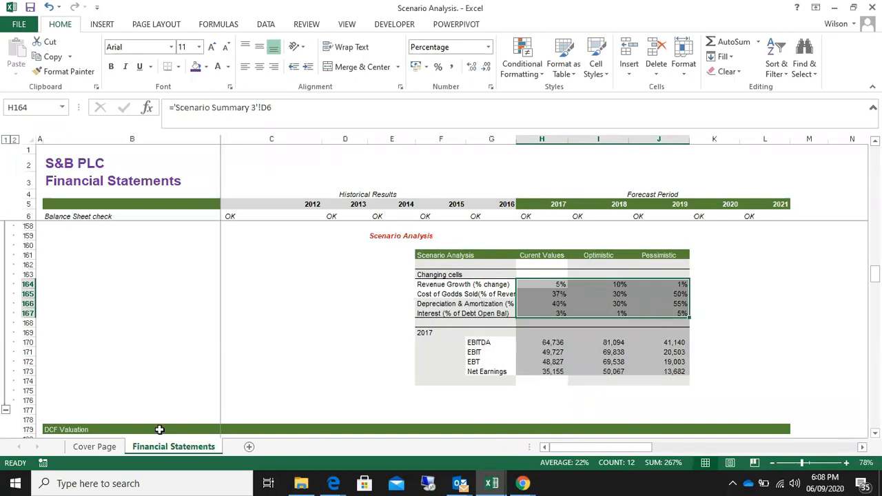
pyautogui.click(315, 275)
pyautogui.click(315, 253)
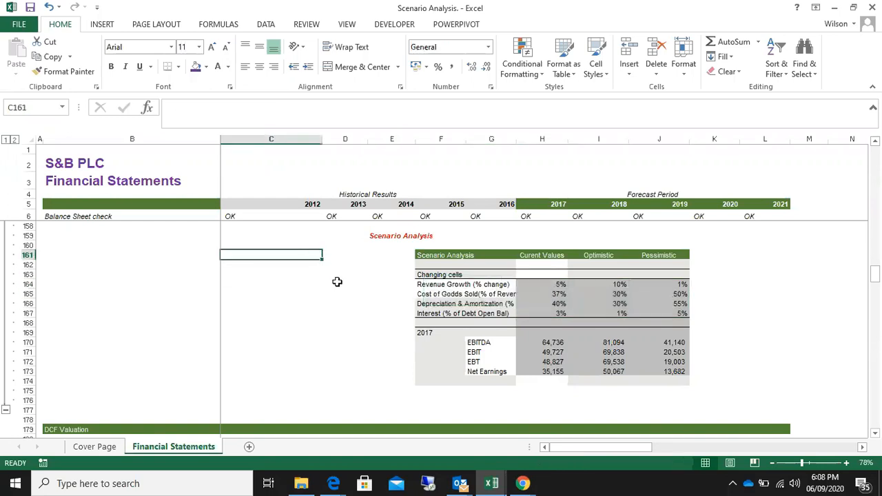
pyautogui.click(342, 287)
pyautogui.click(324, 254)
pyautogui.click(339, 289)
pyautogui.click(339, 319)
pyautogui.click(329, 266)
pyautogui.click(328, 285)
pyautogui.click(326, 311)
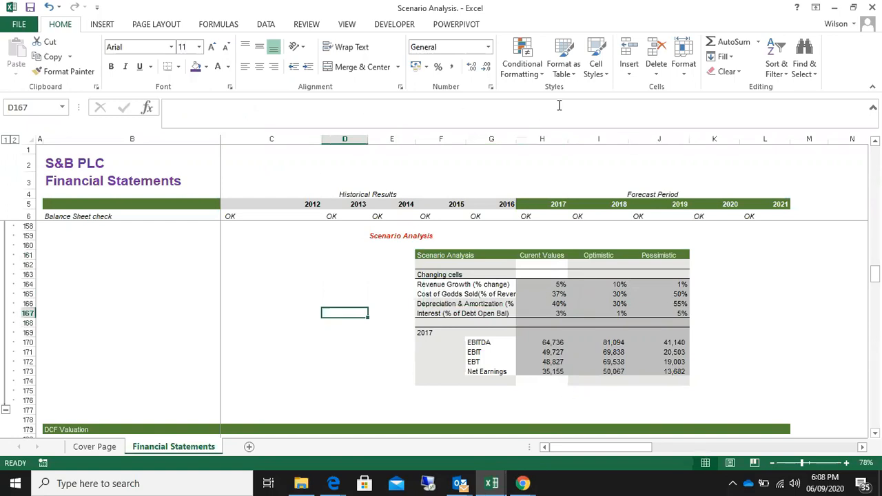
pyautogui.moveTo(529, 284); pyautogui.dragTo(659, 313)
pyautogui.click(359, 281)
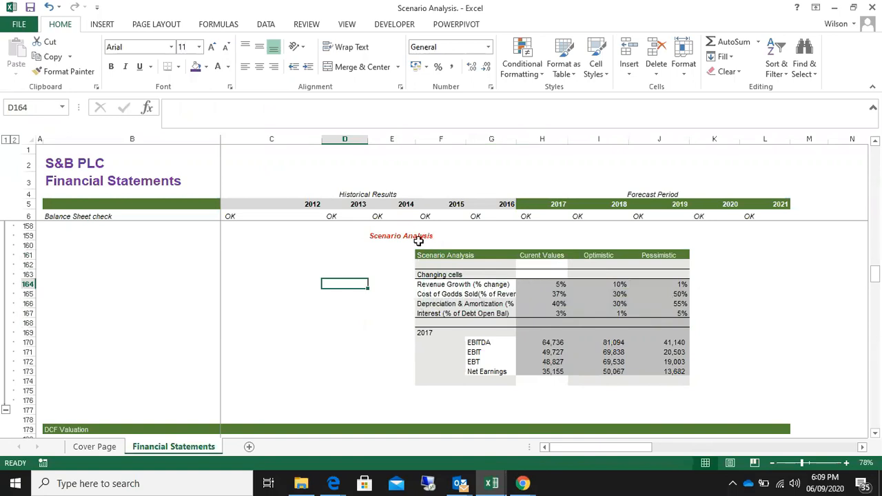
# Clear the changing-cell values in H164:J167 and the 2017 earnings results in H170:J173 of the scenario table
pyautogui.scroll(9, 418, 240)
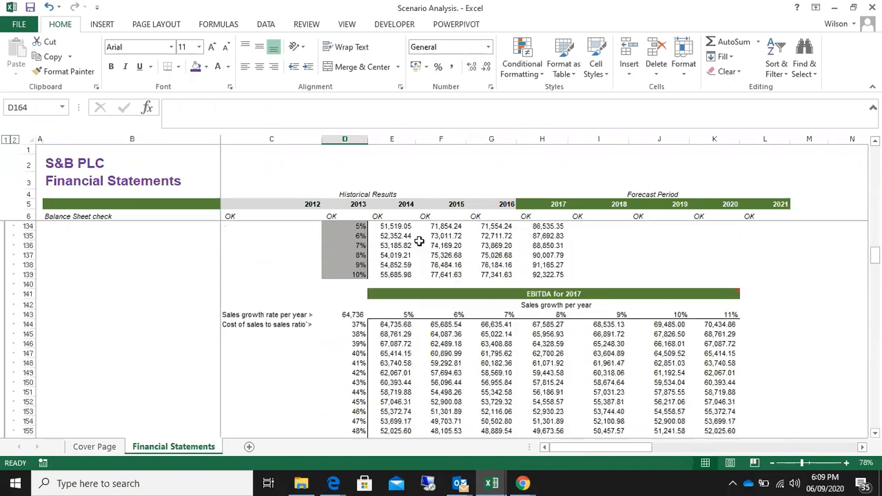
pyautogui.scroll(11, 418, 241)
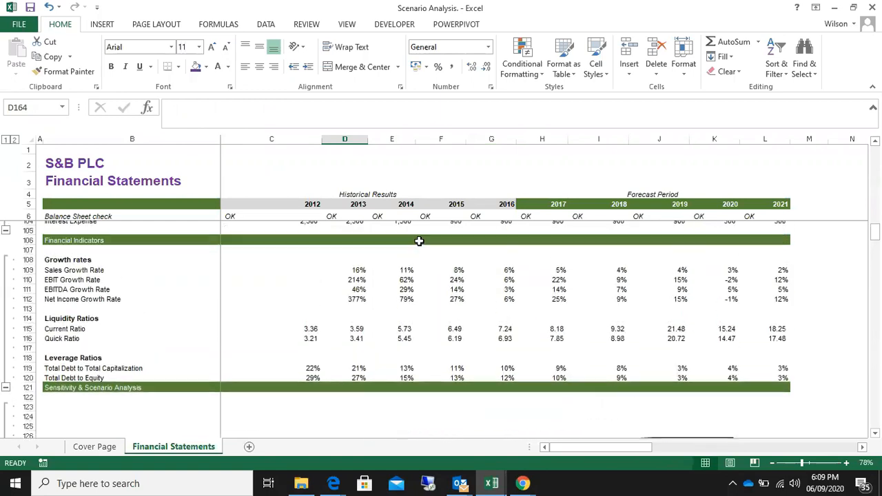
pyautogui.scroll(-16, 419, 241)
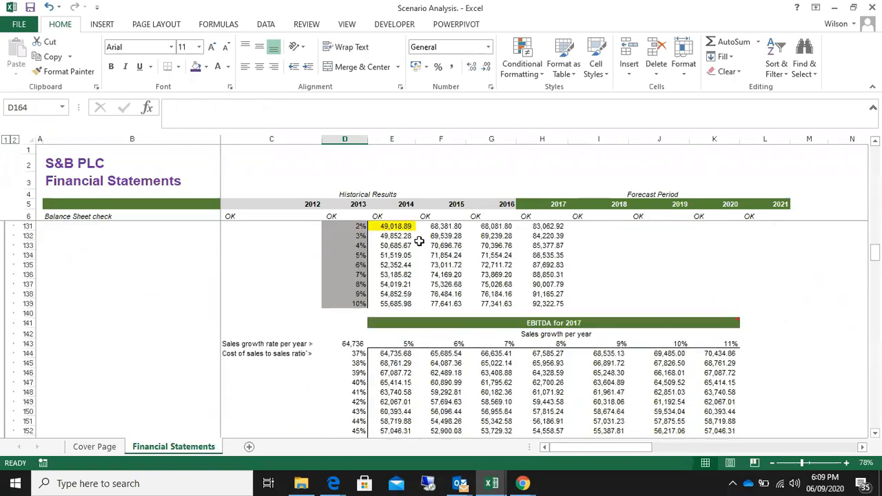
pyautogui.scroll(-5, 418, 240)
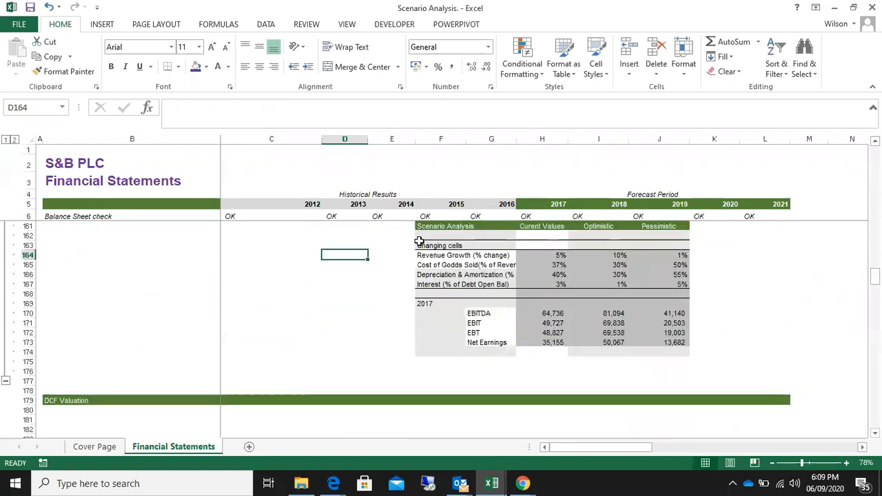
pyautogui.moveTo(534, 255); pyautogui.dragTo(655, 288)
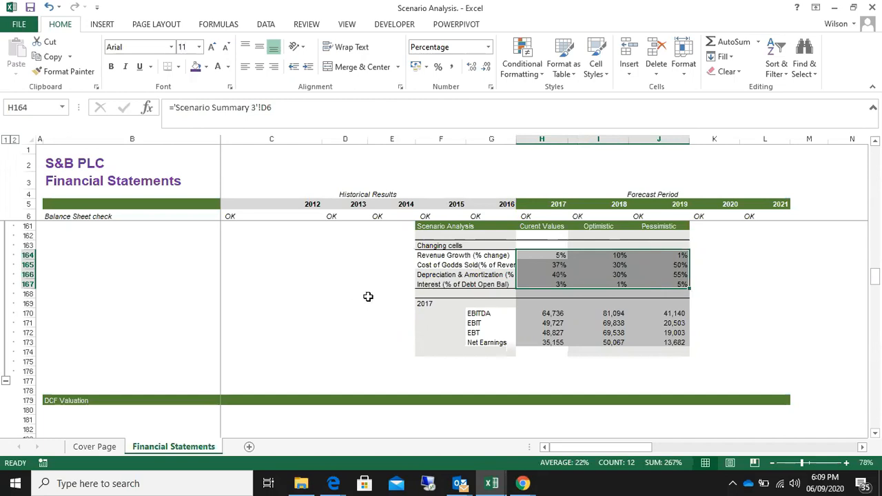
pyautogui.press('Delete')
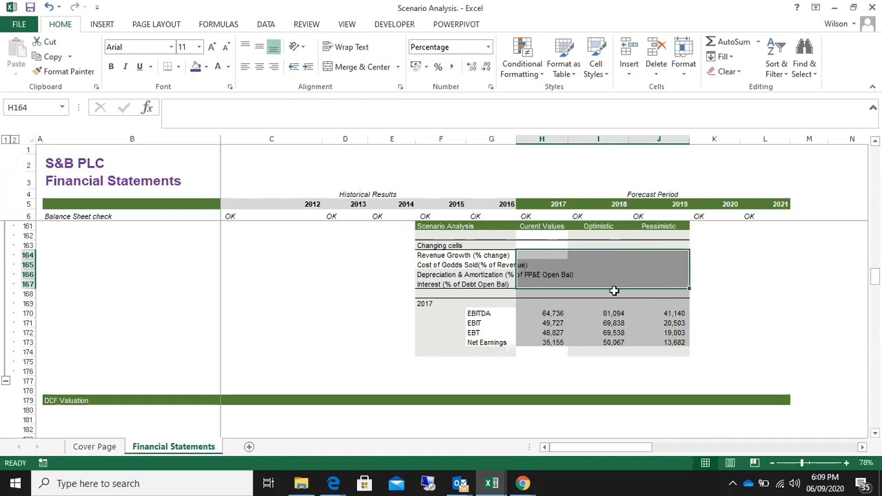
pyautogui.moveTo(531, 313); pyautogui.dragTo(657, 342)
pyautogui.press('Delete')
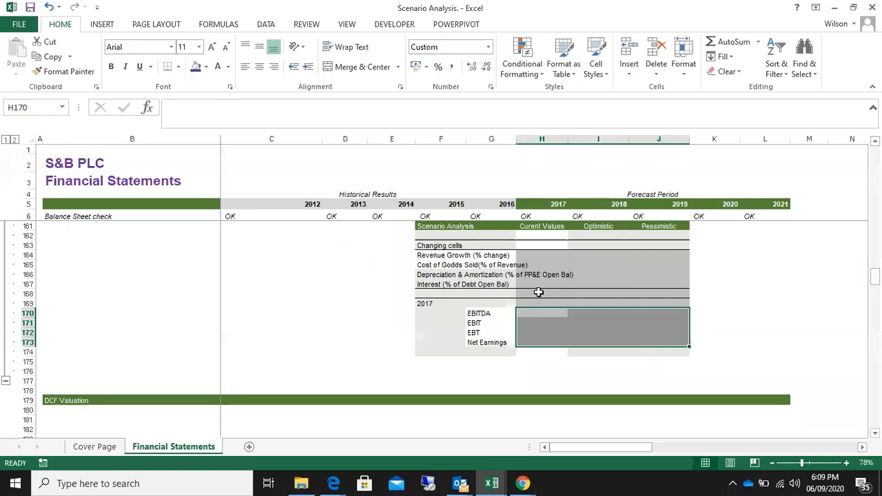
pyautogui.click(349, 299)
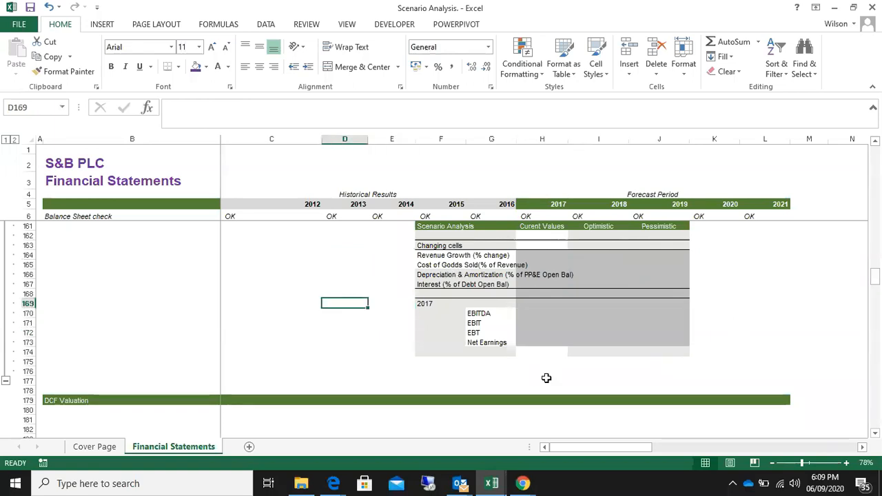
# Switch to the Zoom meeting in Chrome and admit the guest from the waiting room
pyautogui.scroll(2, 545, 378)
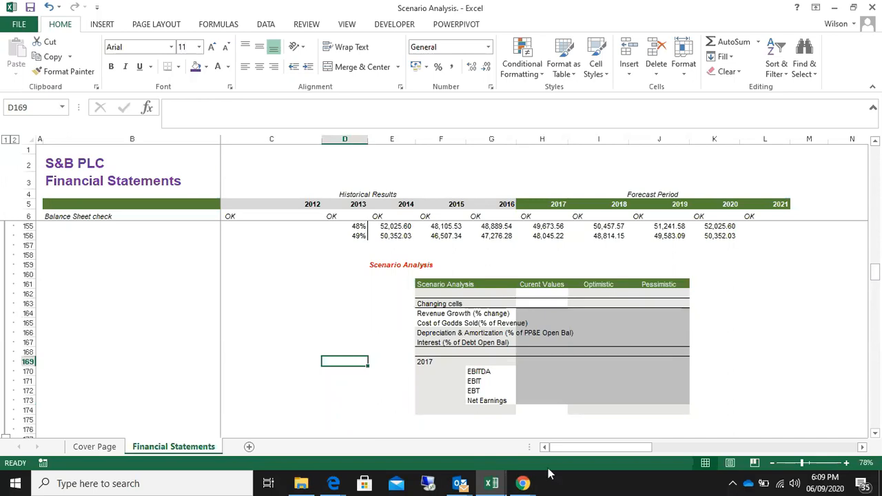
pyautogui.moveTo(524, 484)
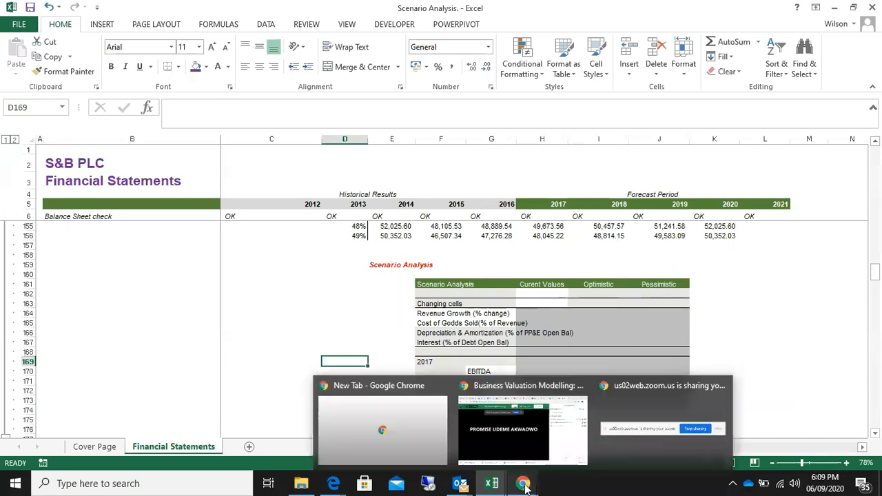
pyautogui.click(506, 427)
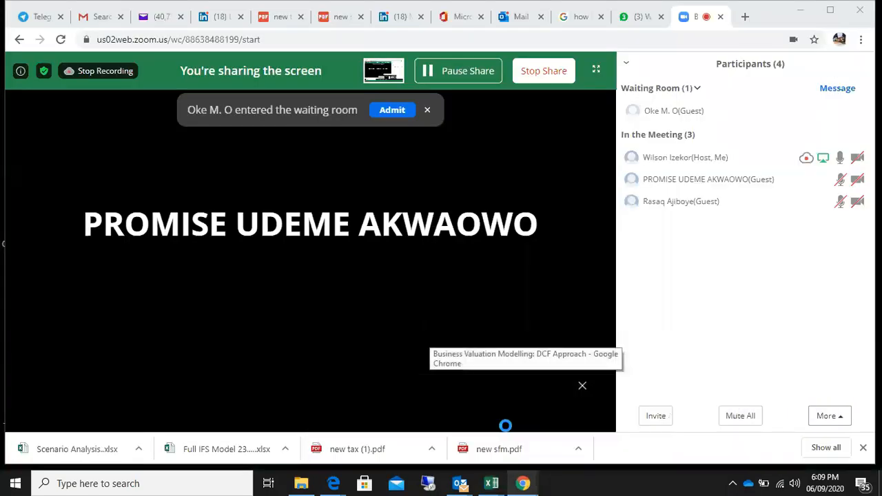
pyautogui.click(806, 114)
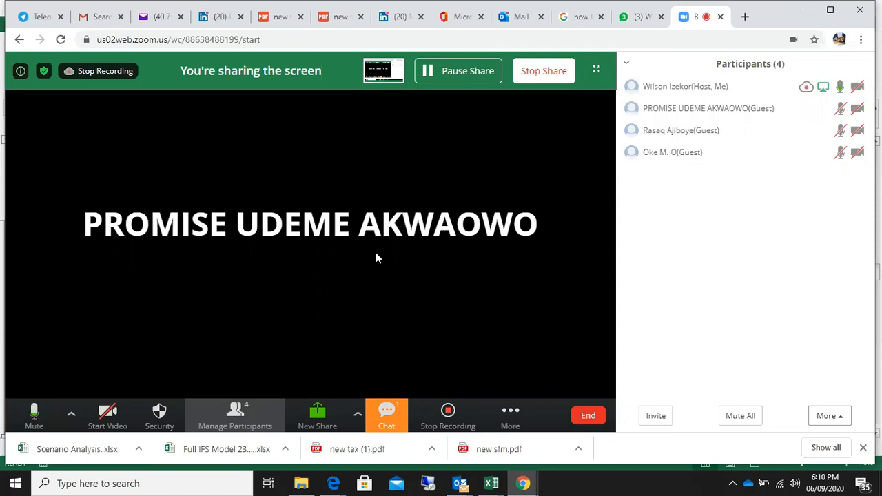
# Switch back to the Scenario Analysis workbook in Excel and widen column G so the changing-cell labels fit
pyautogui.moveTo(721, 150)
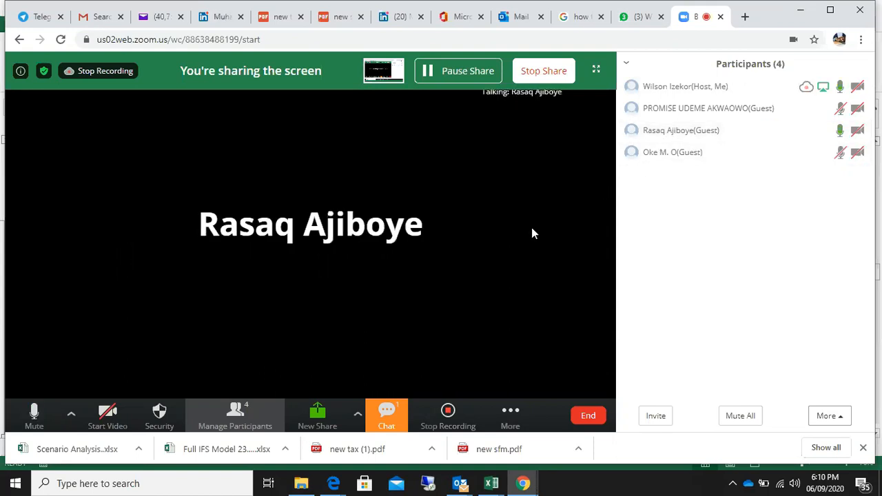
pyautogui.click(803, 12)
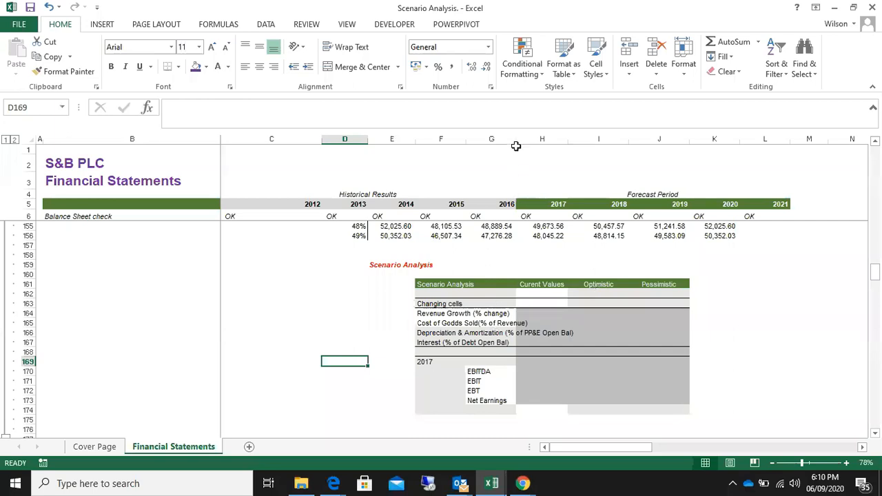
pyautogui.moveTo(515, 140); pyautogui.dragTo(586, 138)
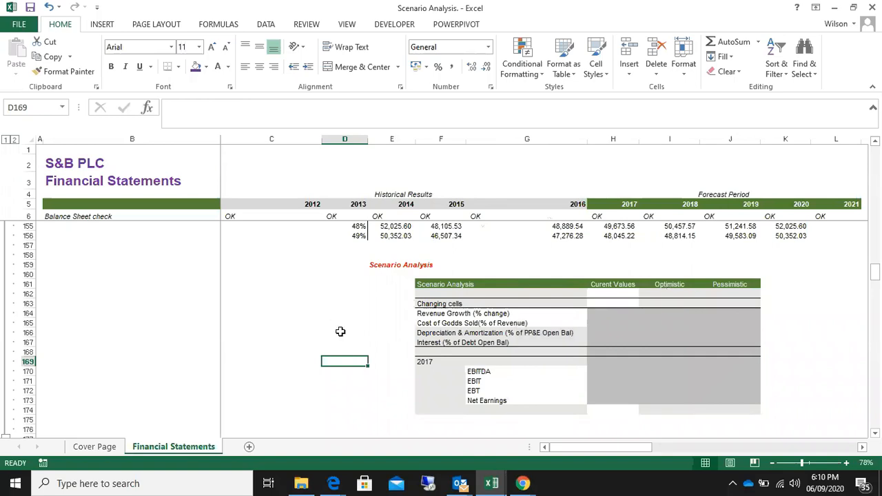
# Highlight the scenario analysis block in E159:J173 and its current, optimistic and pessimistic value columns
pyautogui.click(346, 301)
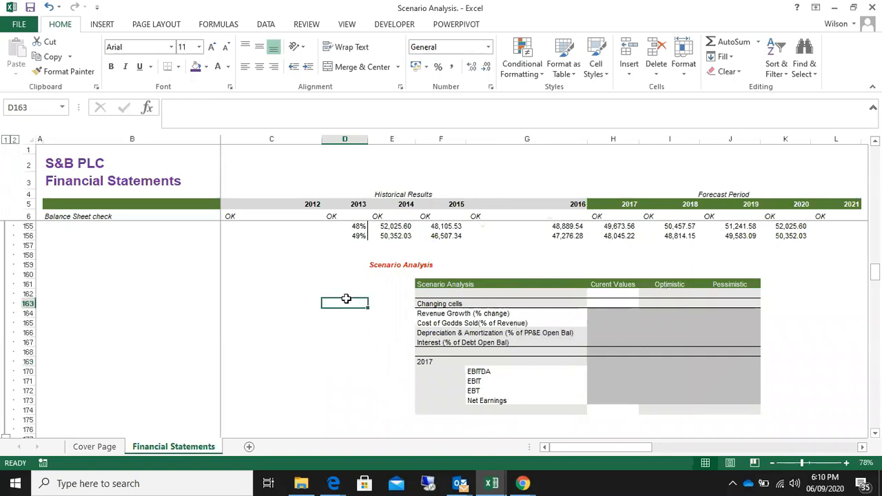
pyautogui.click(344, 263)
pyautogui.moveTo(390, 263); pyautogui.dragTo(733, 396)
pyautogui.click(352, 331)
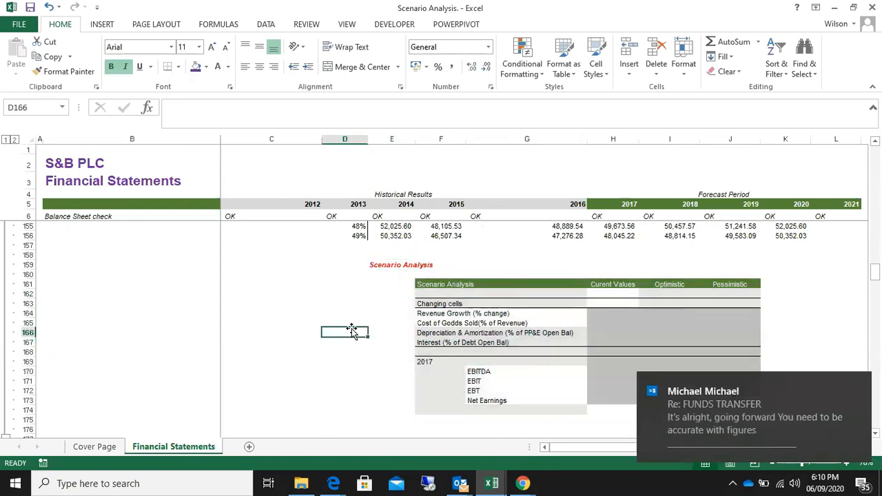
pyautogui.click(394, 285)
pyautogui.moveTo(616, 274); pyautogui.dragTo(742, 400)
pyautogui.click(389, 294)
pyautogui.click(378, 322)
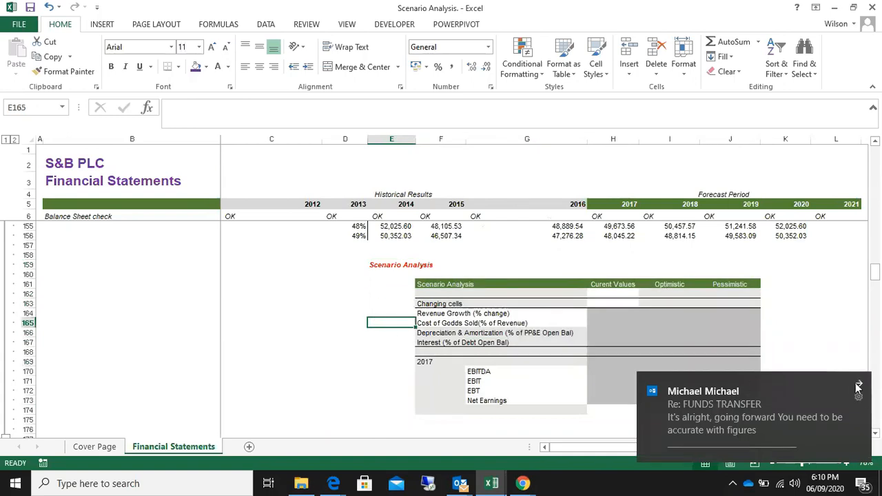
# Dismiss the e-mail notification covering the scenario analysis table
pyautogui.click(858, 388)
pyautogui.click(790, 283)
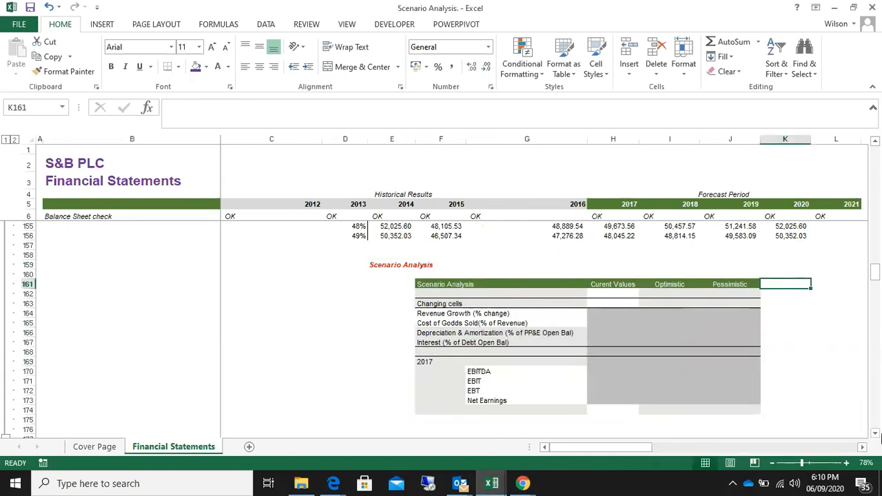
pyautogui.click(863, 447)
pyautogui.click(863, 447)
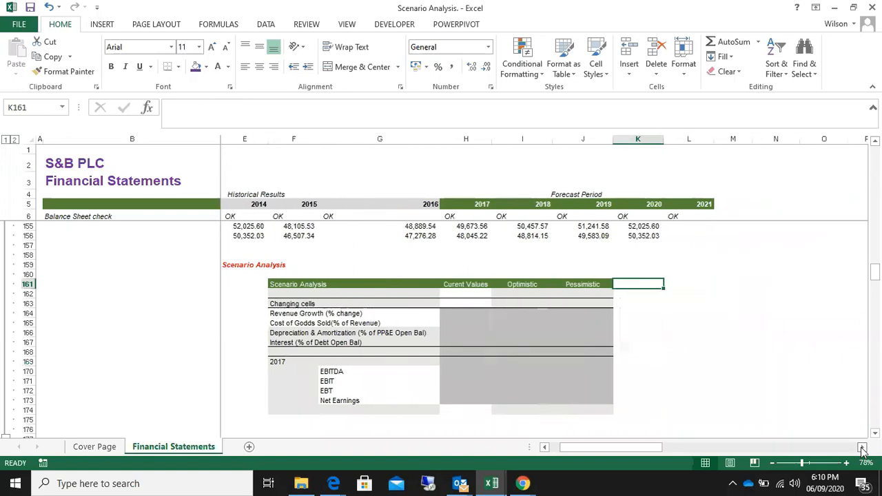
pyautogui.click(545, 448)
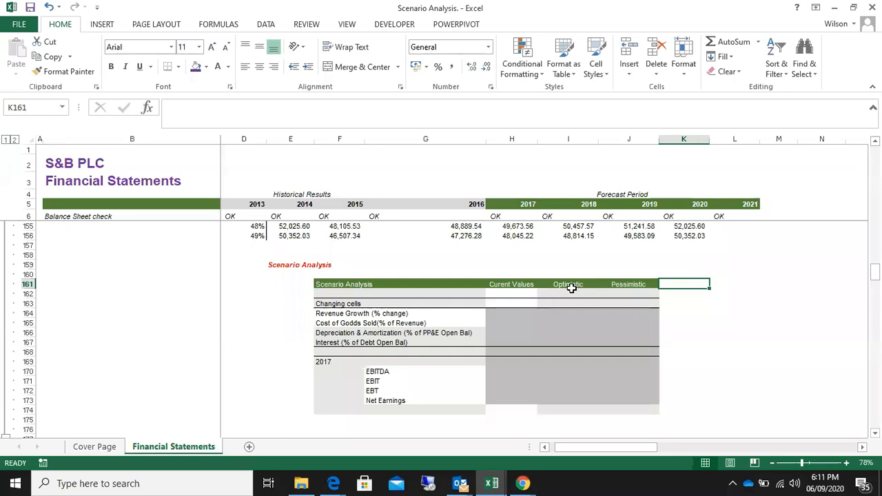
# Examine the optimistic and pessimistic columns of the scenario table together with the 2017 earnings rows in H171:J173
pyautogui.click(626, 285)
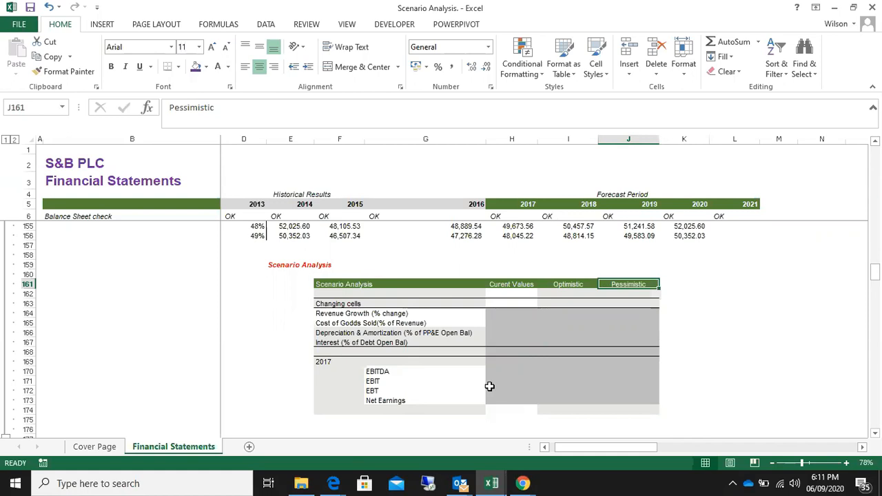
pyautogui.moveTo(492, 381); pyautogui.dragTo(640, 398)
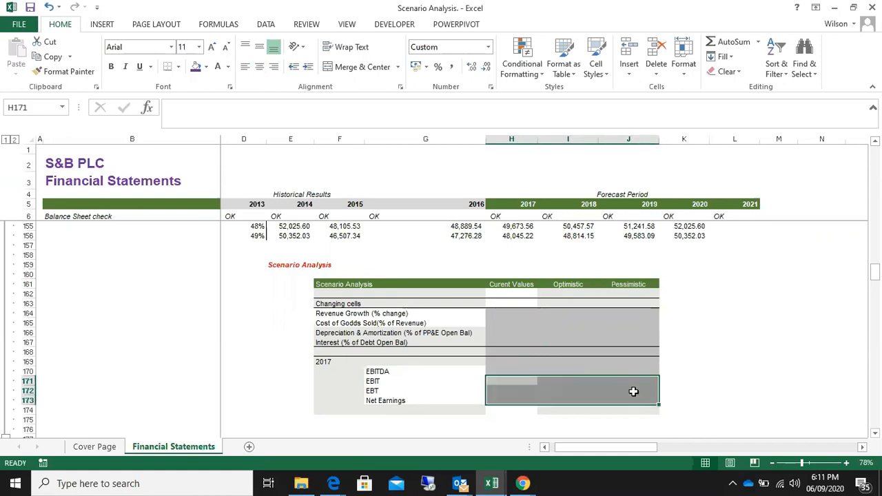
pyautogui.moveTo(502, 384); pyautogui.dragTo(629, 397)
pyautogui.moveTo(498, 384); pyautogui.dragTo(635, 392)
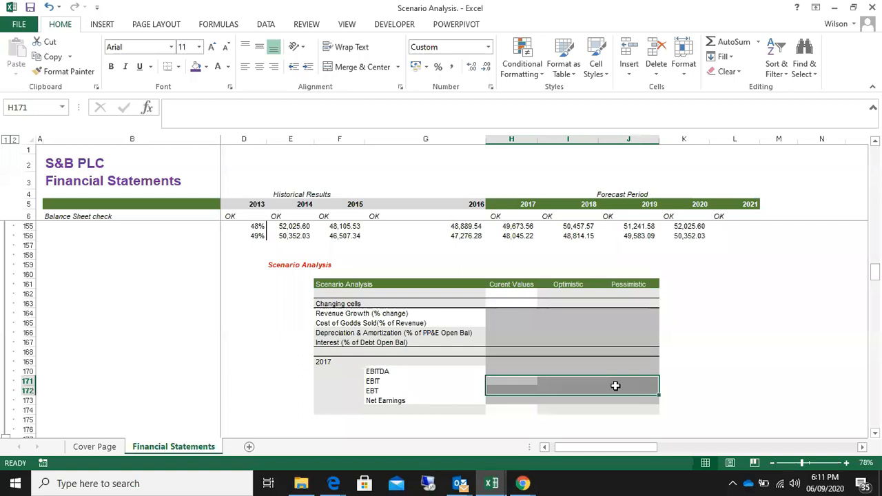
pyautogui.click(559, 284)
pyautogui.click(635, 284)
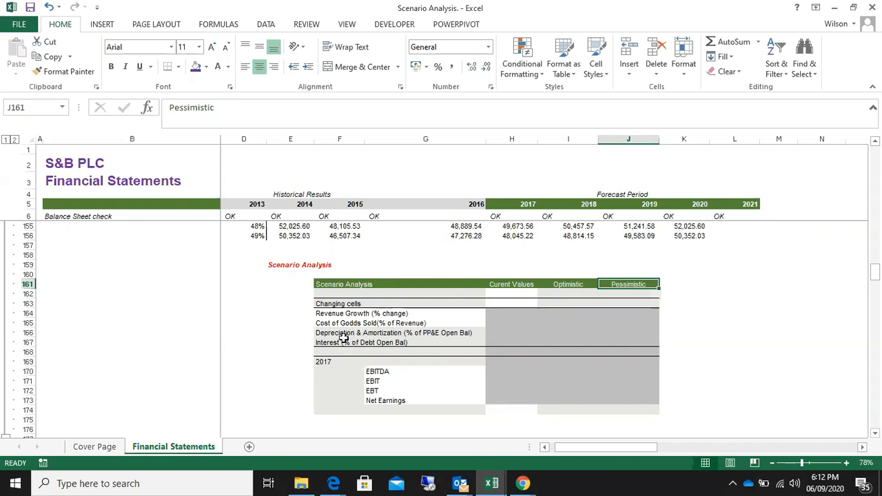
pyautogui.scroll(1, 266, 354)
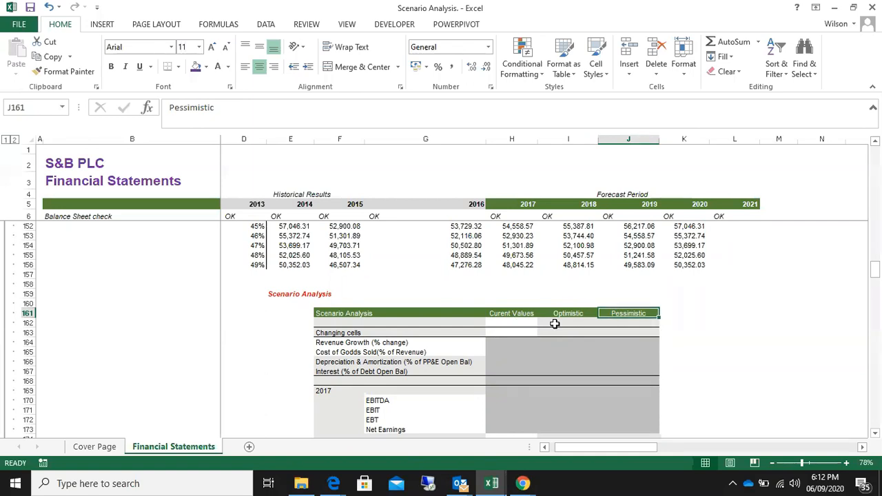
pyautogui.click(501, 342)
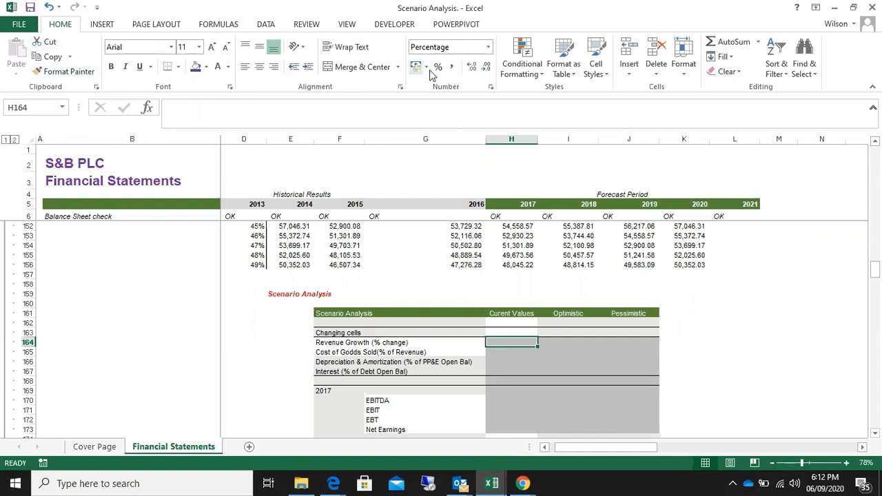
pyautogui.click(266, 27)
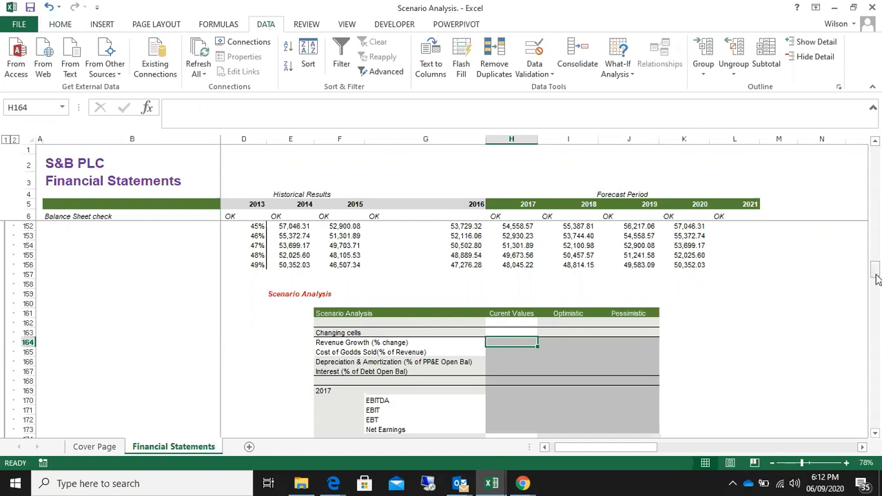
# Correct the misspelled label in F165 to "Cost of Goods Sold(% of Revenue)"
pyautogui.scroll(-2, 877, 279)
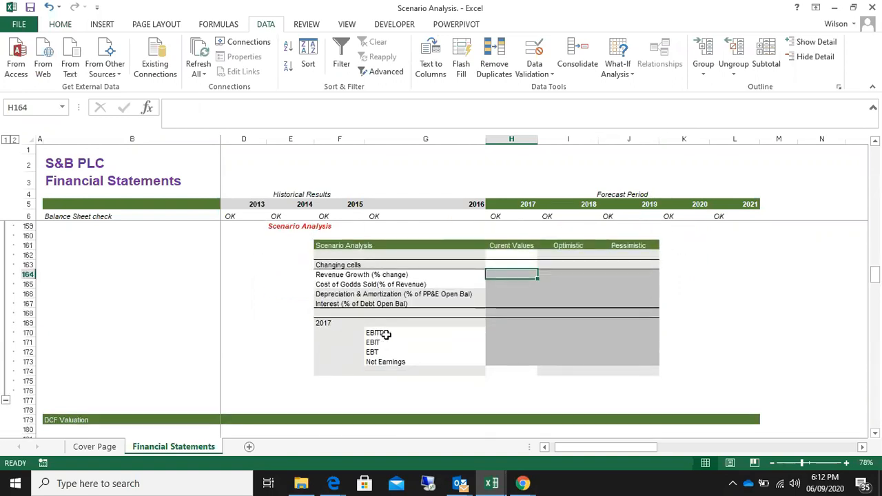
pyautogui.click(344, 286)
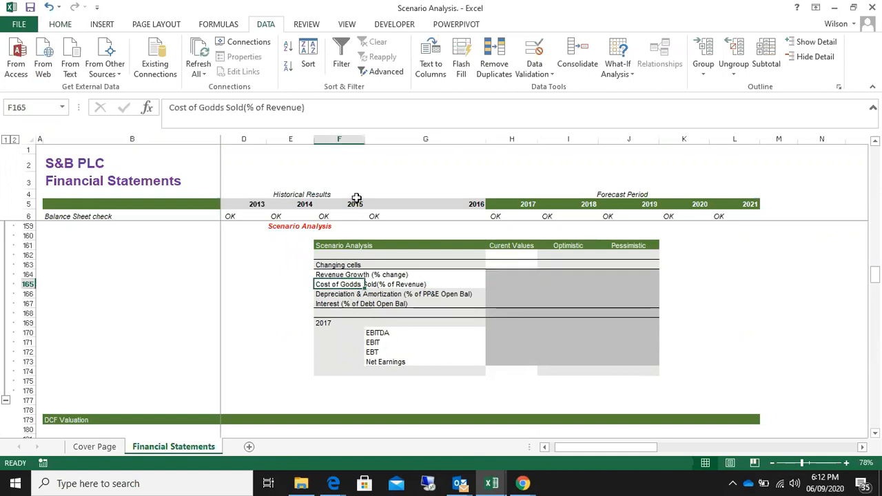
pyautogui.click(214, 107)
pyautogui.press('BackSpace')
pyautogui.write('o')
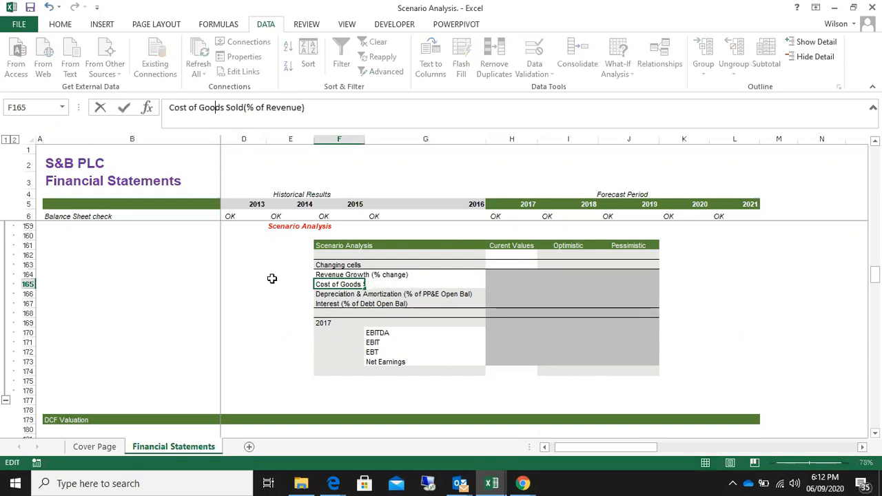
pyautogui.press('Return')
# Review the changing-cell labels in F164:F167, the earnings labels in G170:G173 and the three scenario column headings
pyautogui.click(339, 275)
pyautogui.click(339, 285)
pyautogui.click(337, 294)
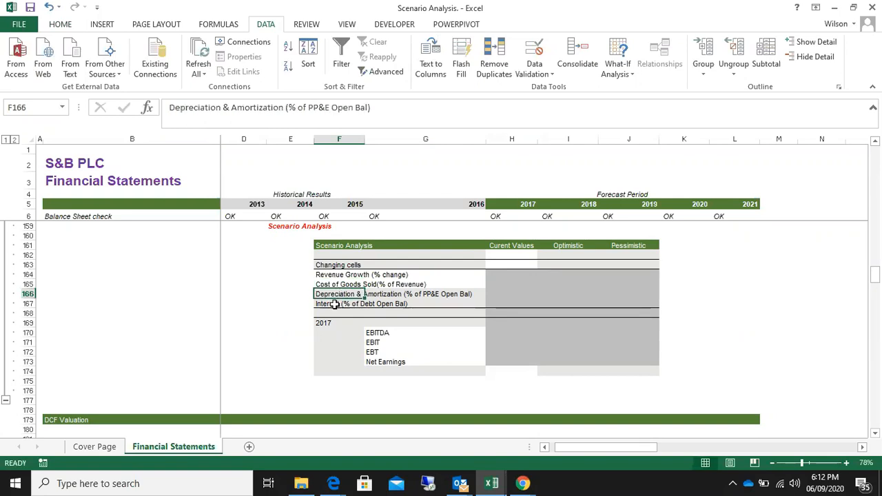
pyautogui.click(334, 304)
pyautogui.moveTo(324, 275); pyautogui.dragTo(347, 299)
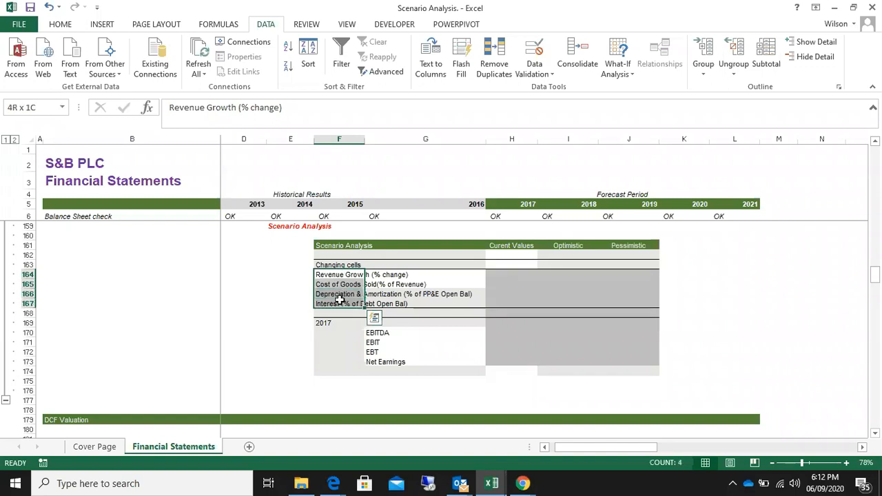
pyautogui.click(367, 333)
pyautogui.moveTo(367, 333); pyautogui.dragTo(382, 361)
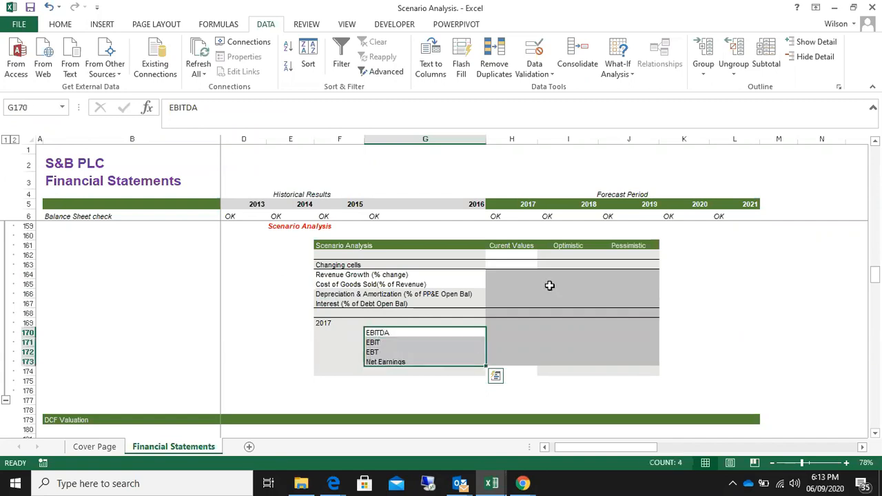
pyautogui.click(504, 246)
pyautogui.click(566, 245)
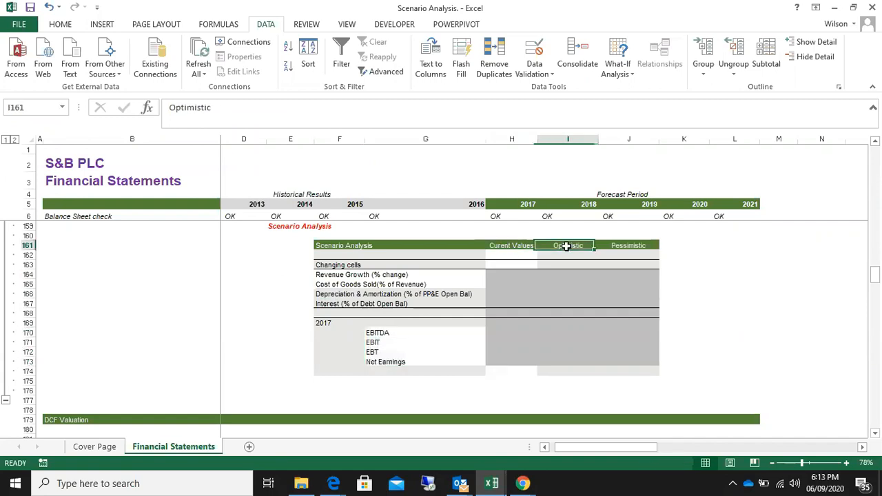
pyautogui.click(633, 246)
pyautogui.moveTo(320, 246); pyautogui.dragTo(629, 372)
pyautogui.click(400, 396)
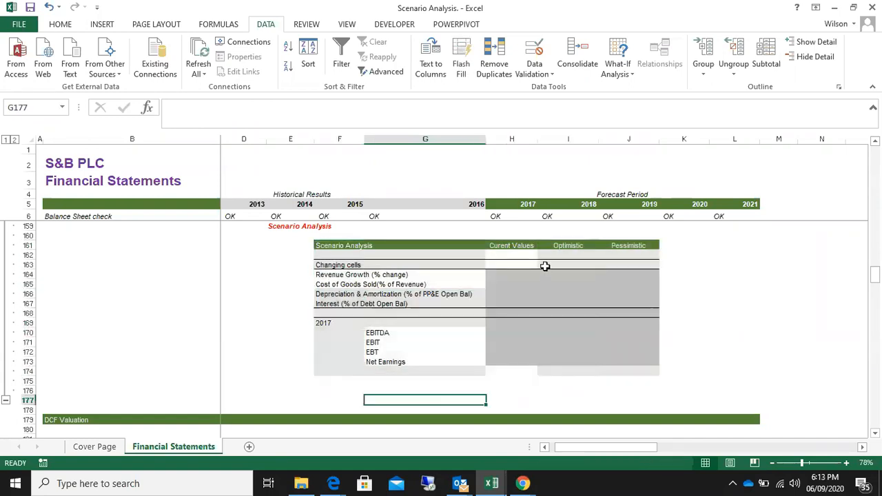
pyautogui.click(501, 280)
pyautogui.click(505, 275)
pyautogui.click(60, 25)
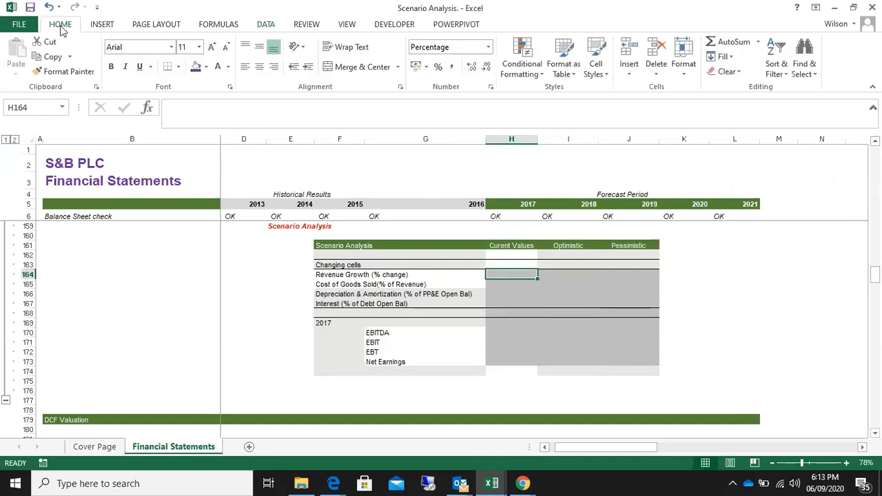
pyautogui.click(266, 28)
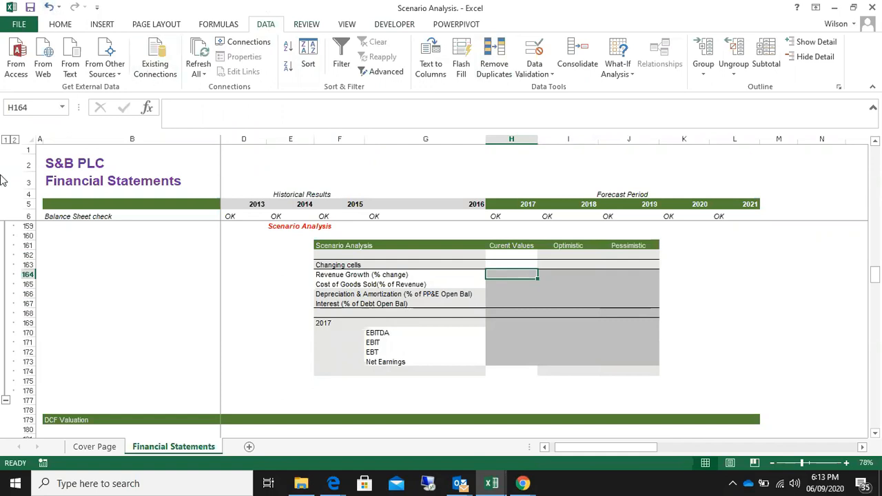
pyautogui.click(289, 360)
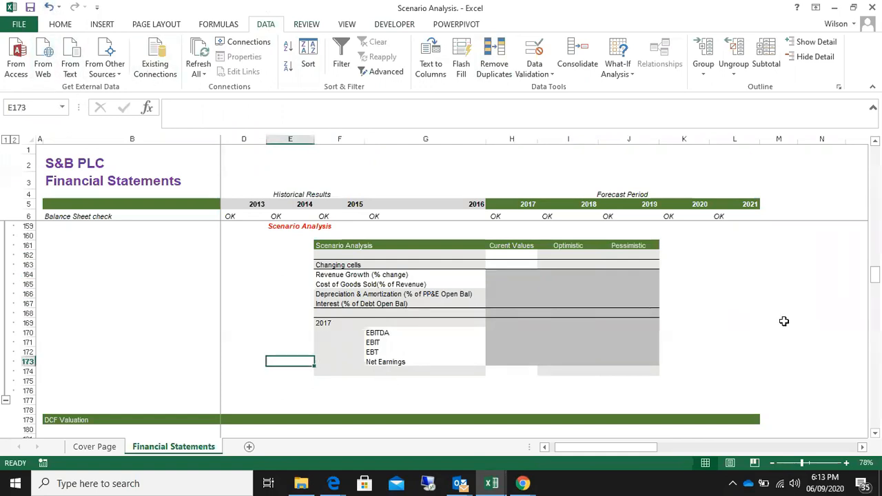
pyautogui.click(749, 302)
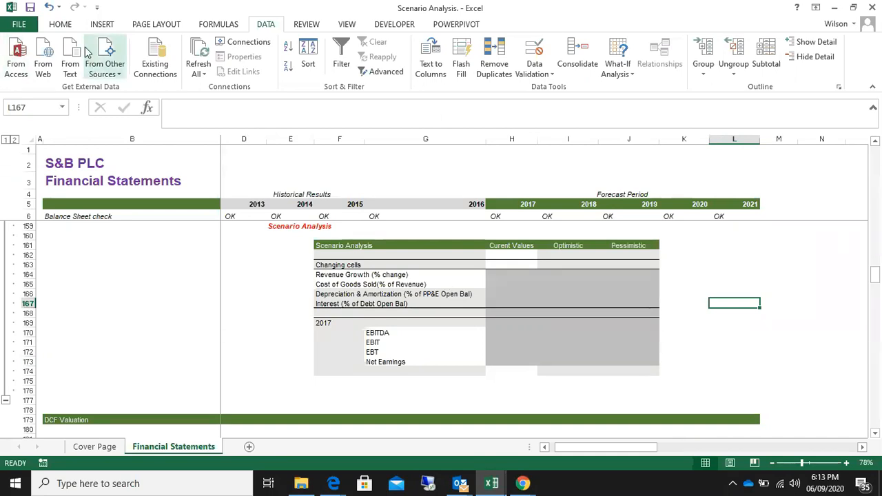
pyautogui.click(60, 24)
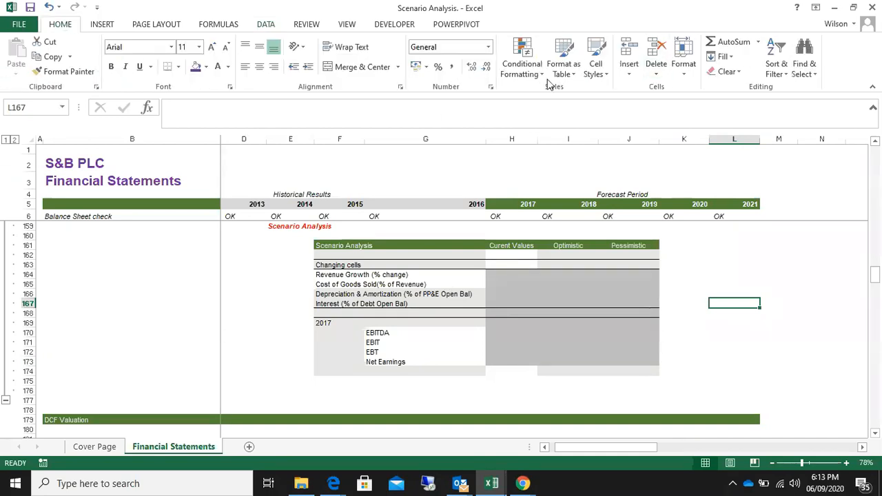
# Open the Scenario Manager and delete the existing Op and Ps scenarios
pyautogui.click(266, 24)
pyautogui.click(627, 78)
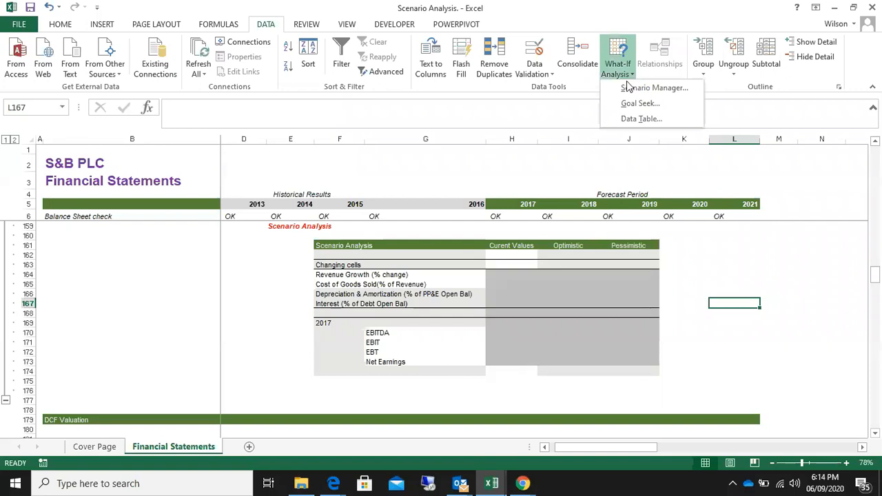
pyautogui.click(645, 91)
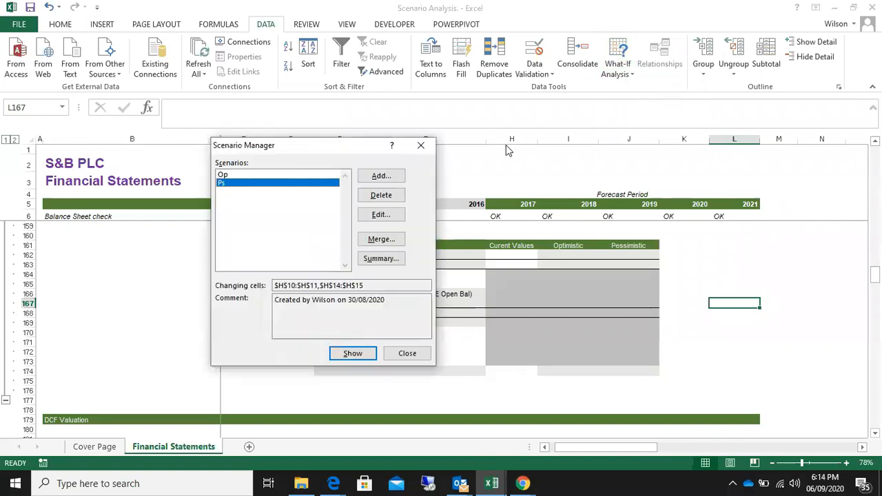
pyautogui.moveTo(309, 147); pyautogui.dragTo(257, 173)
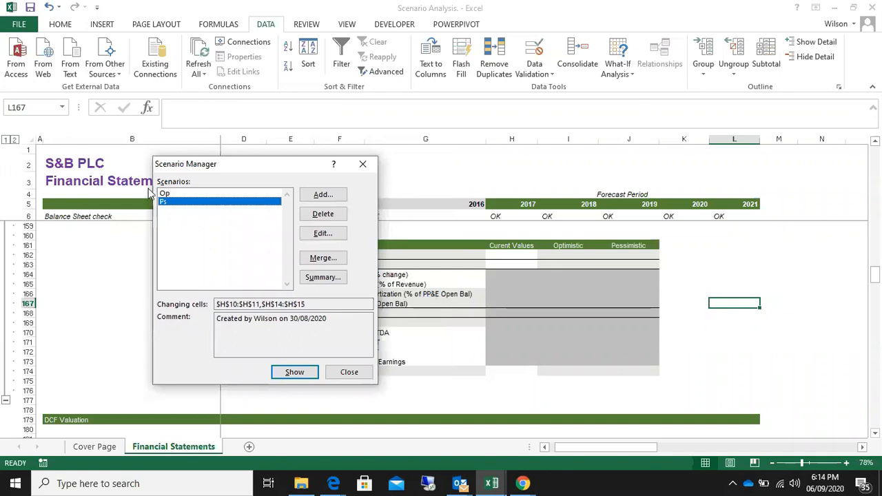
pyautogui.click(165, 193)
pyautogui.click(321, 215)
pyautogui.click(321, 215)
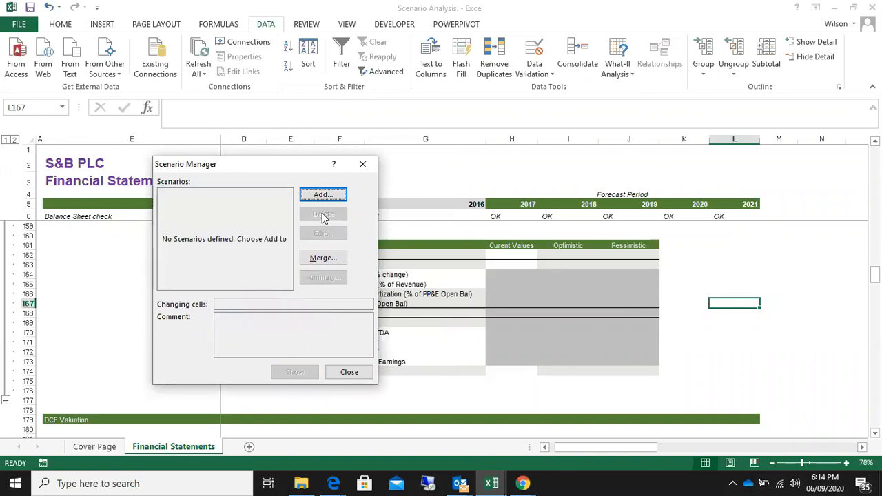
# Start a new scenario in the Scenario Manager and name it Optimistic
pyautogui.moveTo(252, 167); pyautogui.dragTo(146, 161)
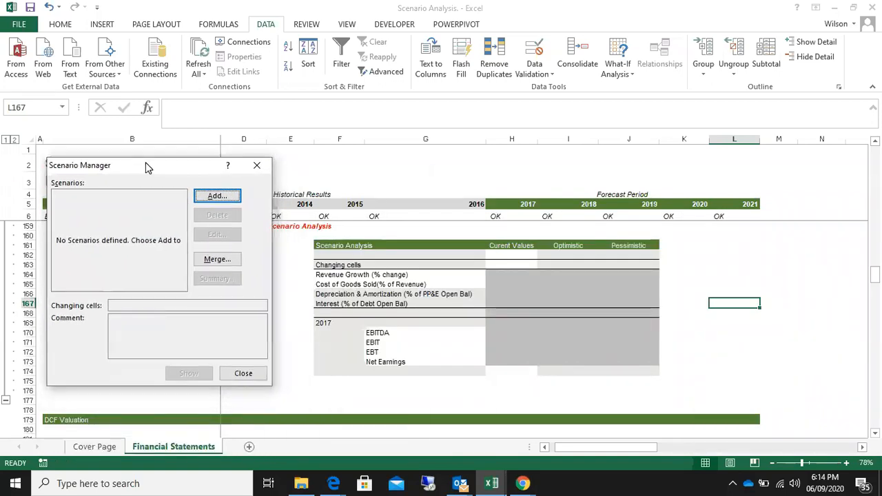
pyautogui.click(222, 201)
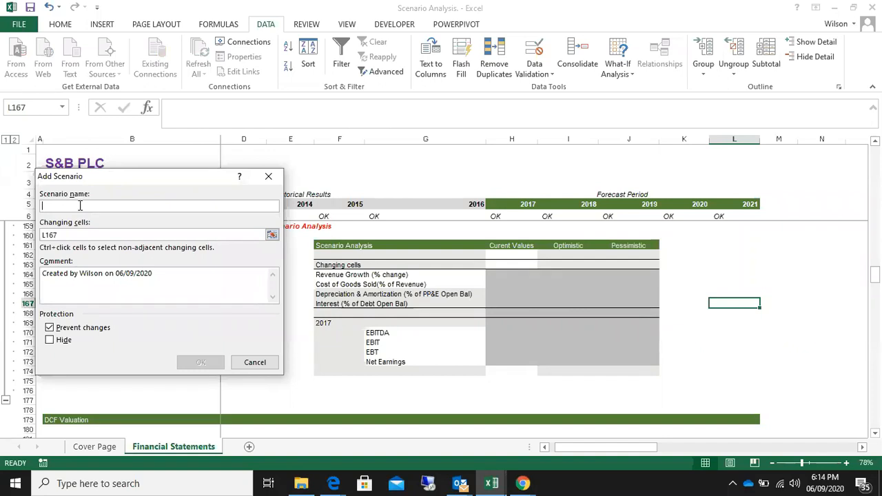
pyautogui.write('Optimis')
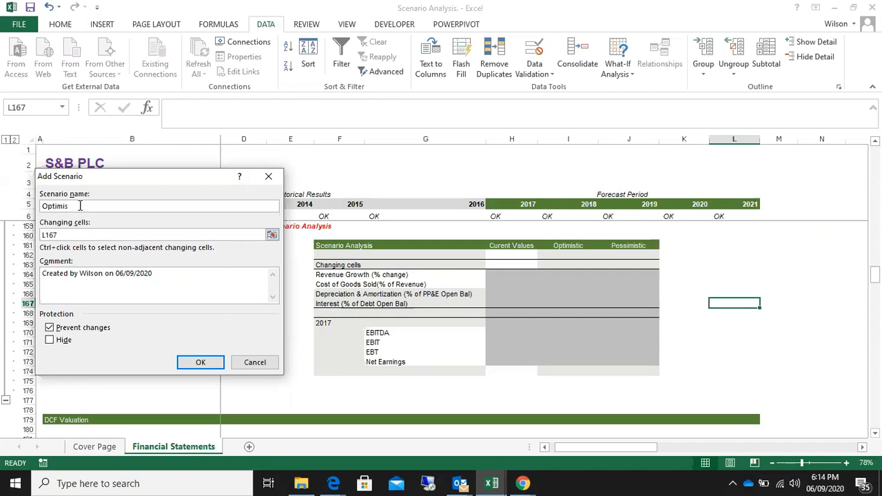
pyautogui.write('tic')
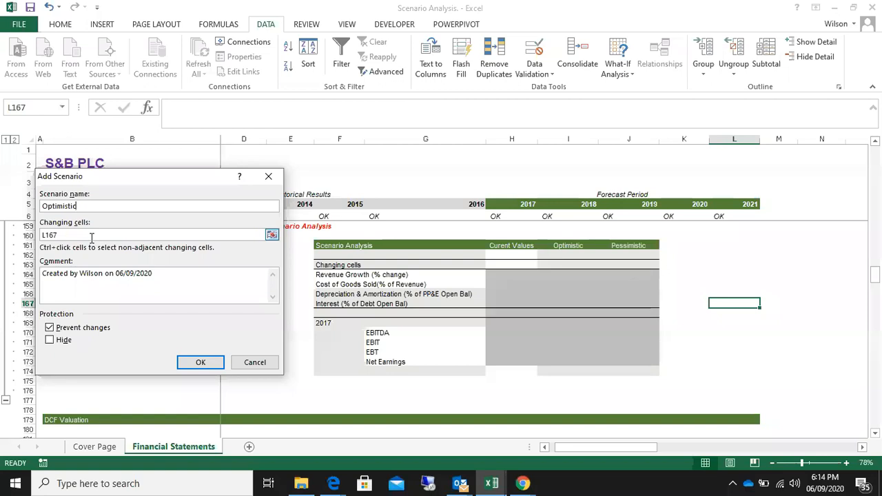
# Clear the preset L167 reference from the Optimistic scenario's changing cells
pyautogui.click(92, 235)
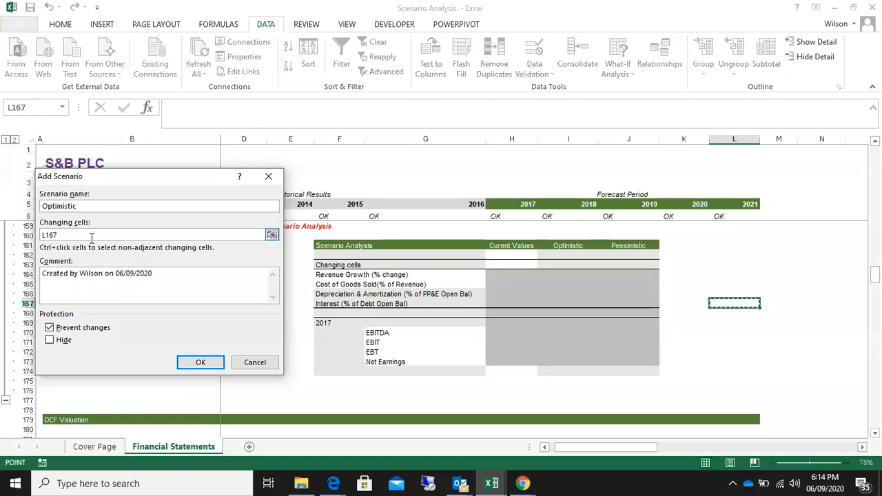
pyautogui.press('BackSpace')
pyautogui.press('BackSpace')
pyautogui.press('BackSpace')
pyautogui.press('BackSpace')
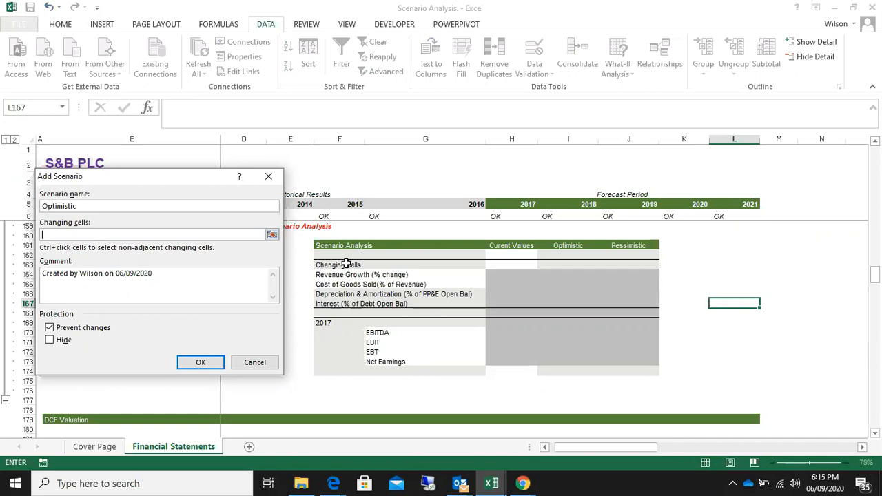
# Pick the 2017 assumption cells H10, H11, H14 and H15 as the Optimistic scenario's changing cells
pyautogui.moveTo(877, 277); pyautogui.dragTo(879, 279)
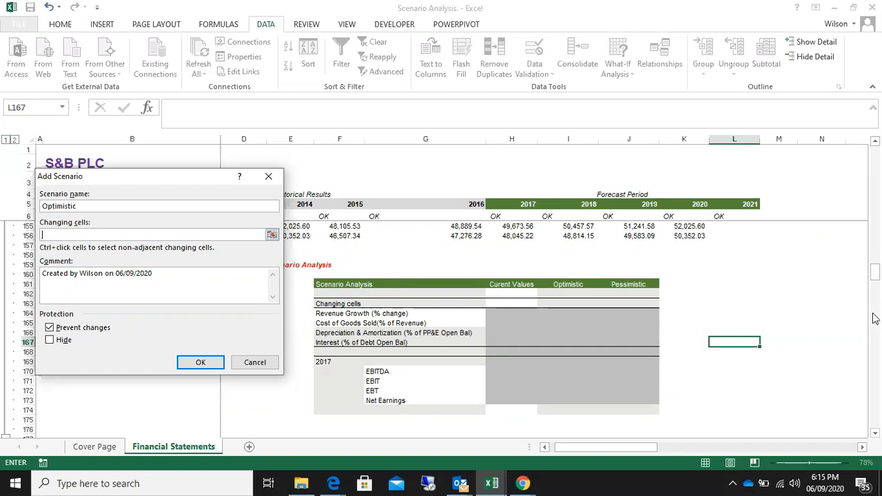
pyautogui.moveTo(874, 276); pyautogui.dragTo(865, 151)
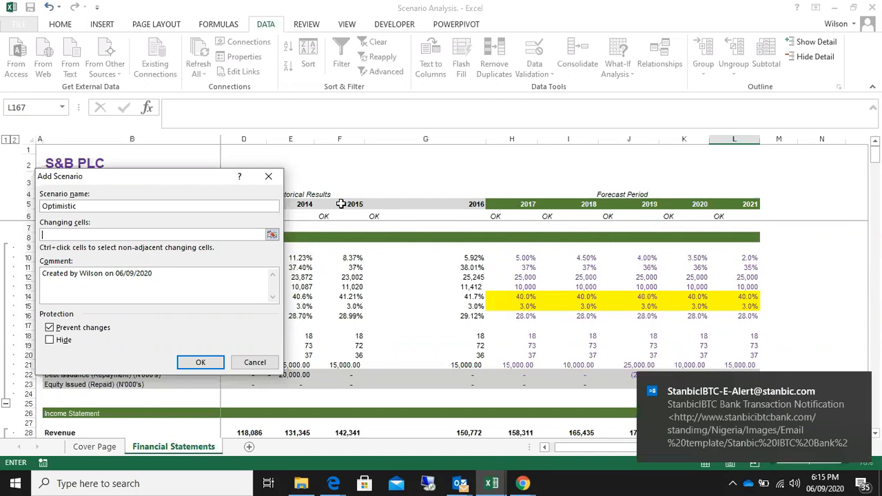
pyautogui.moveTo(197, 178); pyautogui.dragTo(410, 179)
pyautogui.moveTo(876, 159)
pyautogui.mouseDown()
pyautogui.moveTo(878, 273)
pyautogui.moveTo(879, 150)
pyautogui.mouseUp()
pyautogui.moveTo(421, 174); pyautogui.dragTo(357, 331)
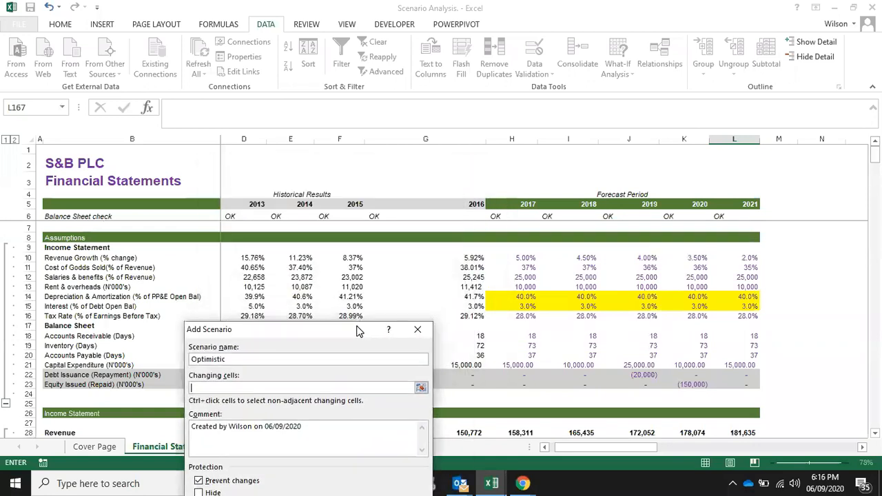
pyautogui.click(524, 257)
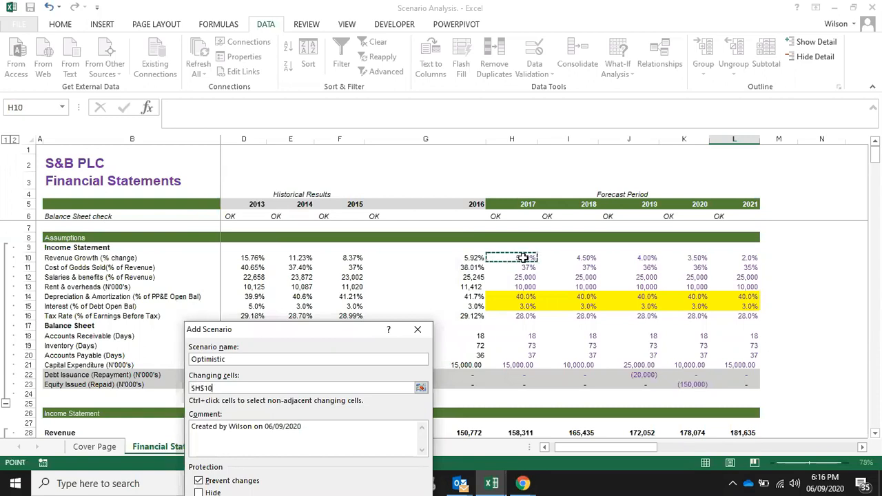
pyautogui.write(',')
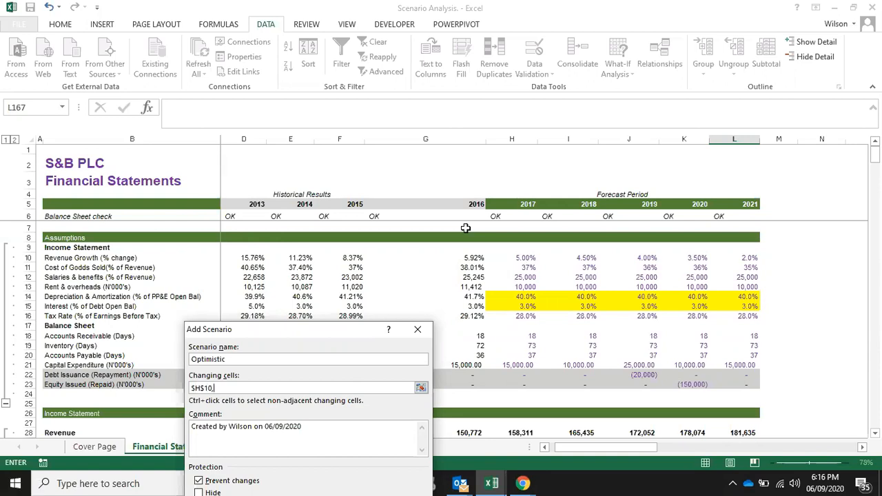
pyautogui.click(521, 267)
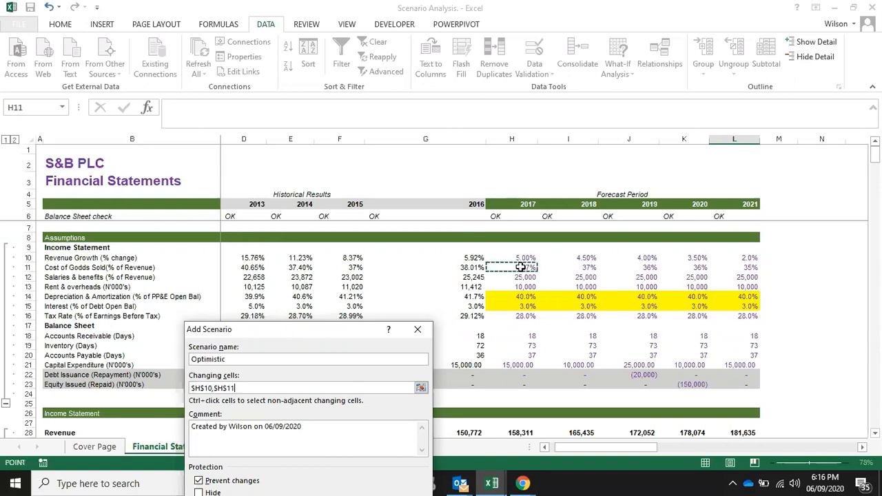
pyautogui.write(',')
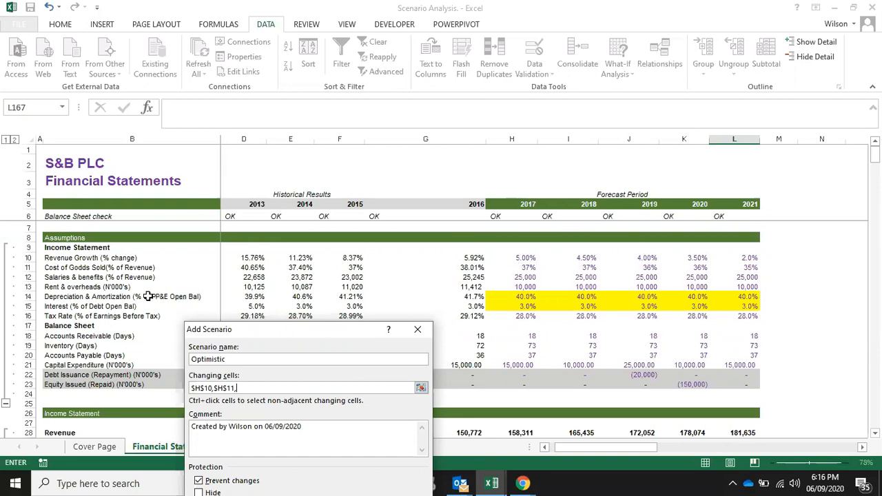
pyautogui.click(521, 297)
pyautogui.write(',')
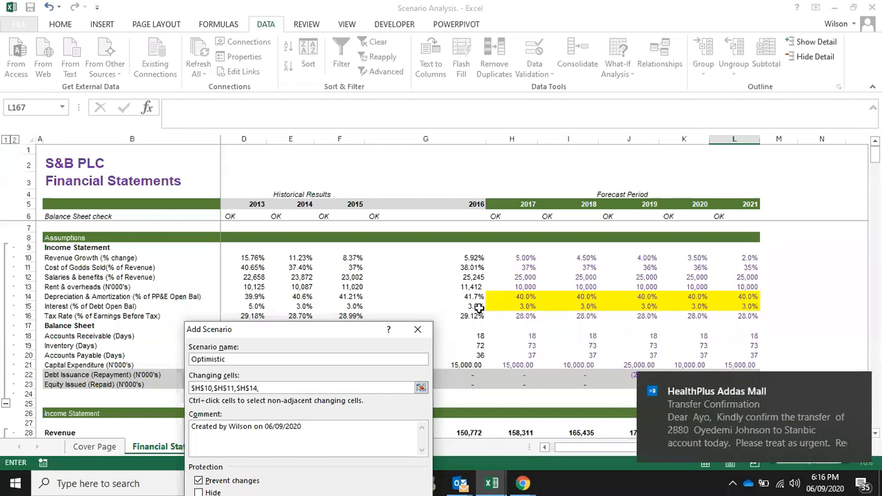
pyautogui.click(524, 306)
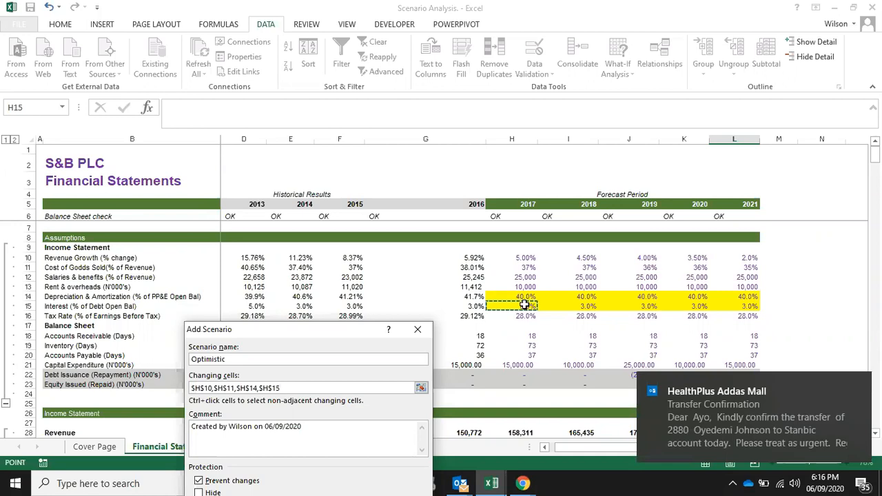
pyautogui.write(',')
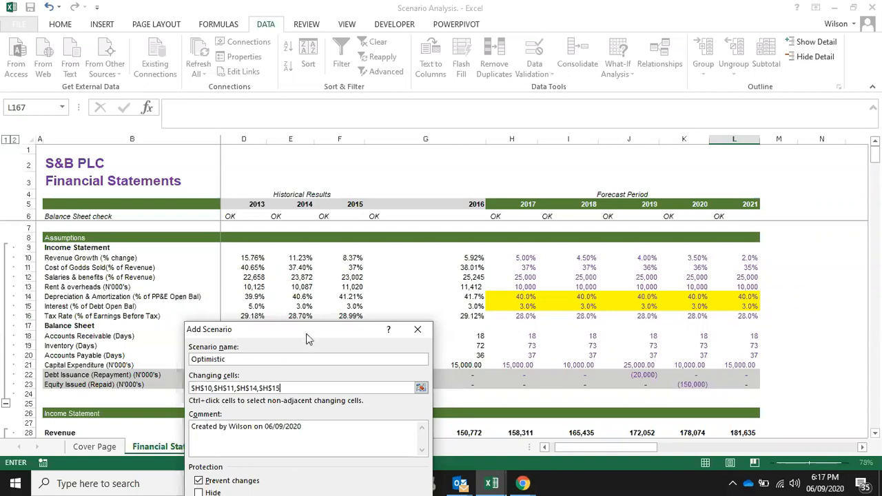
# Keep Prevent changes enabled for the Optimistic scenario and proceed to its scenario values
pyautogui.moveTo(308, 332); pyautogui.dragTo(290, 202)
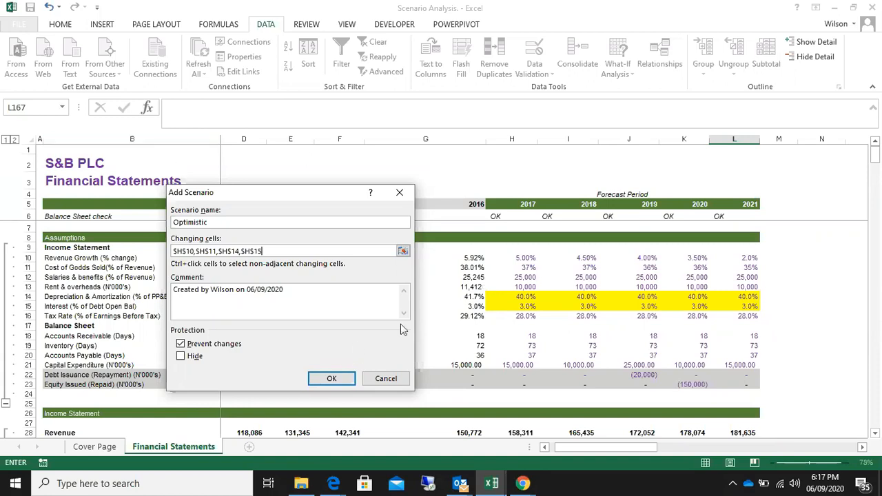
pyautogui.click(180, 344)
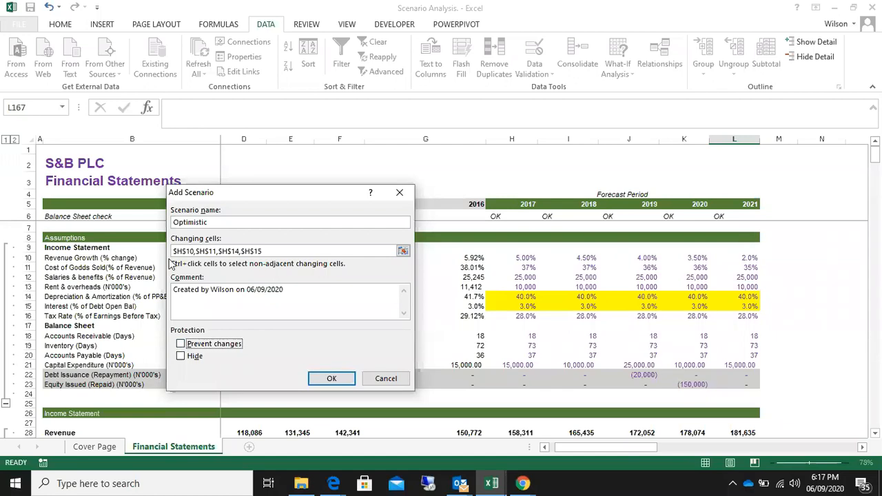
pyautogui.click(182, 343)
pyautogui.click(330, 379)
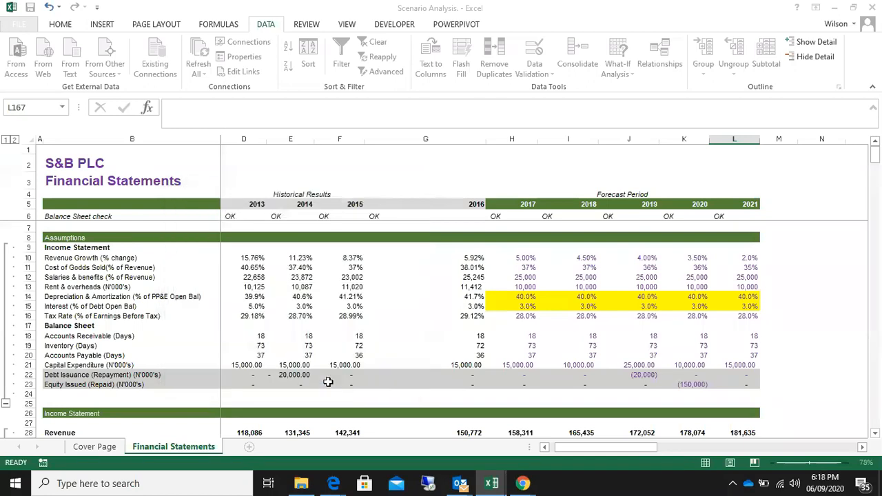
pyautogui.moveTo(278, 245)
pyautogui.mouseDown()
pyautogui.moveTo(227, 180)
pyautogui.moveTo(294, 228)
pyautogui.moveTo(258, 230)
pyautogui.moveTo(278, 232)
pyautogui.mouseUp()
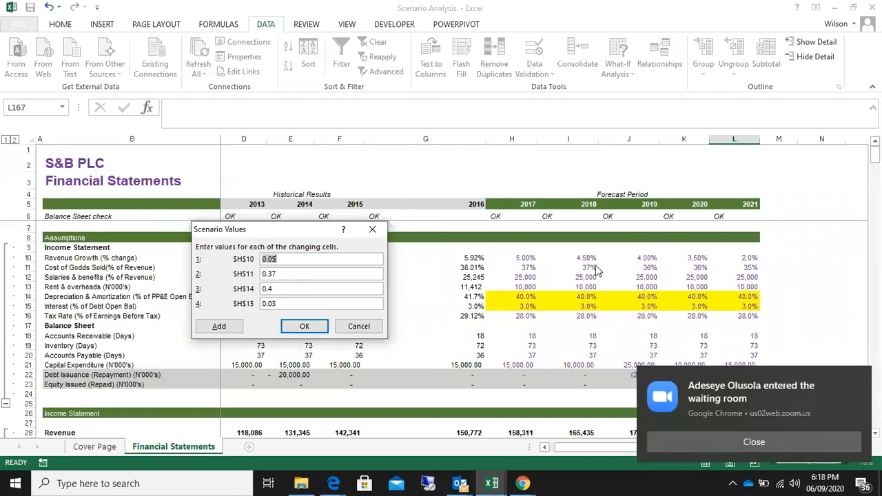
# Switch to the Zoom meeting in Chrome to admit the waiting participant, and return to the Scenario Analysis workbook in Excel
pyautogui.click(524, 484)
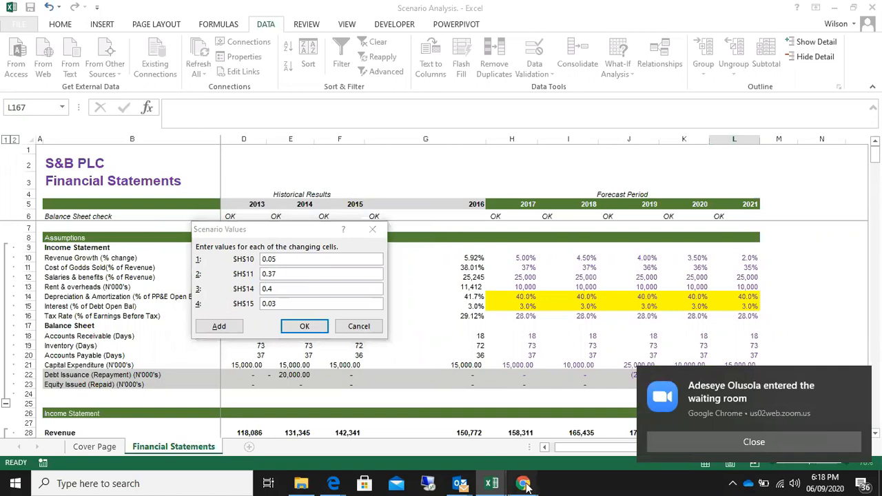
pyautogui.moveTo(527, 487)
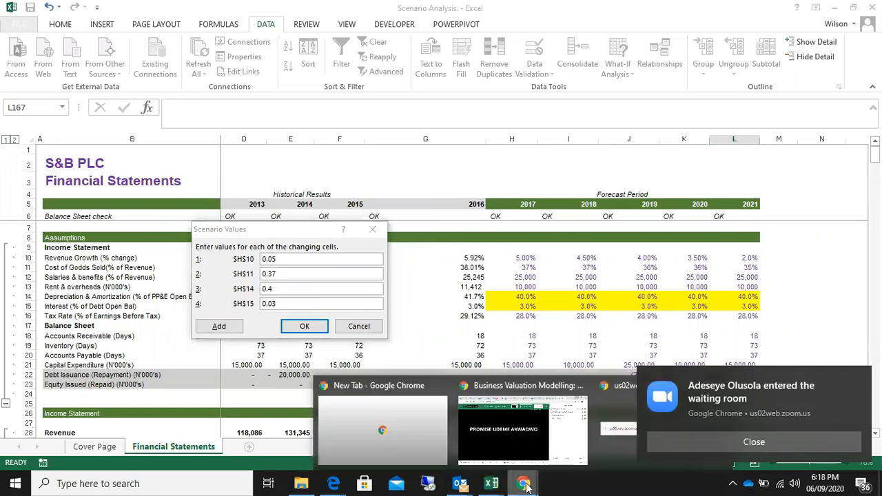
pyautogui.click(861, 386)
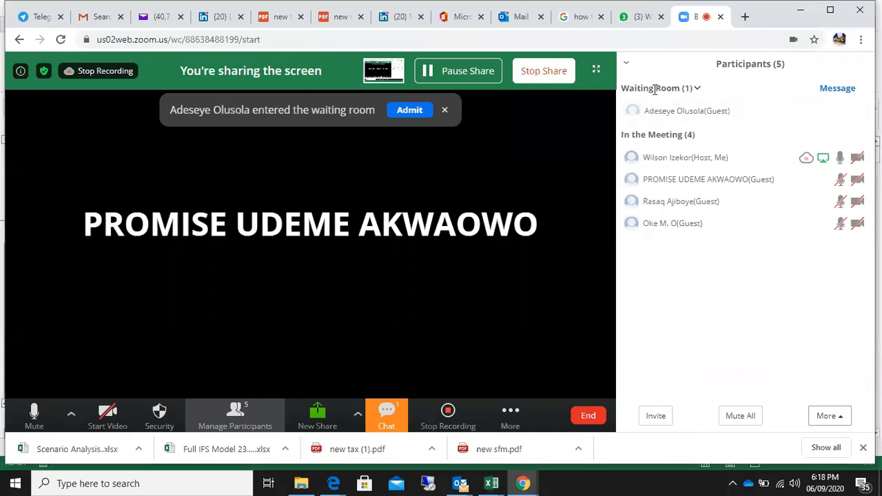
pyautogui.click(410, 110)
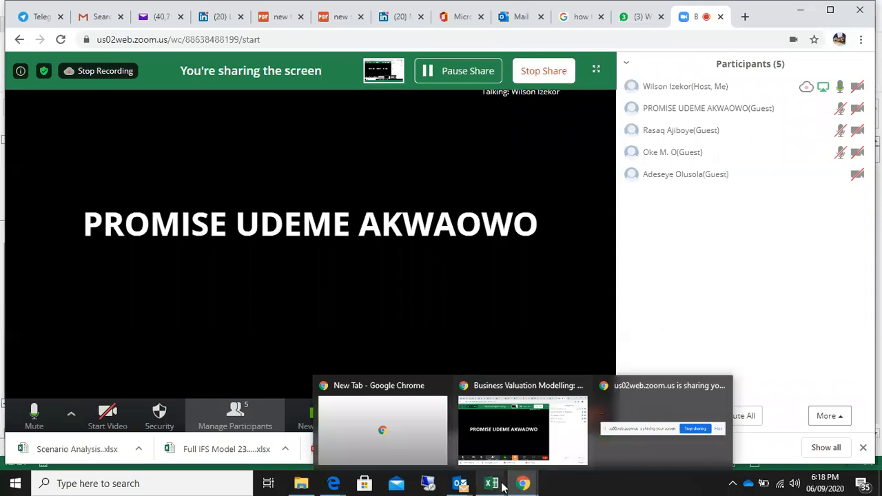
pyautogui.moveTo(496, 485)
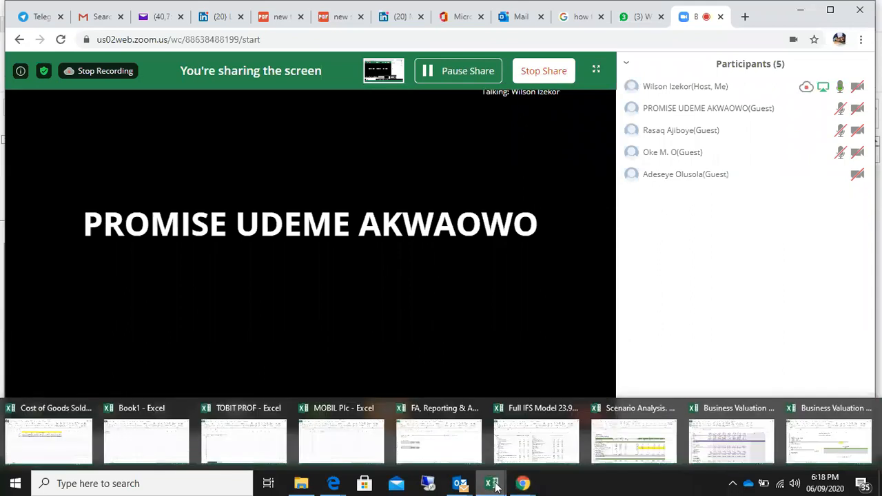
pyautogui.click(617, 449)
# Set the Optimistic scenario values for revenue growth (H10) to 0.08 and cost of goods sold (H11) to 0.20
pyautogui.moveTo(292, 232); pyautogui.dragTo(395, 242)
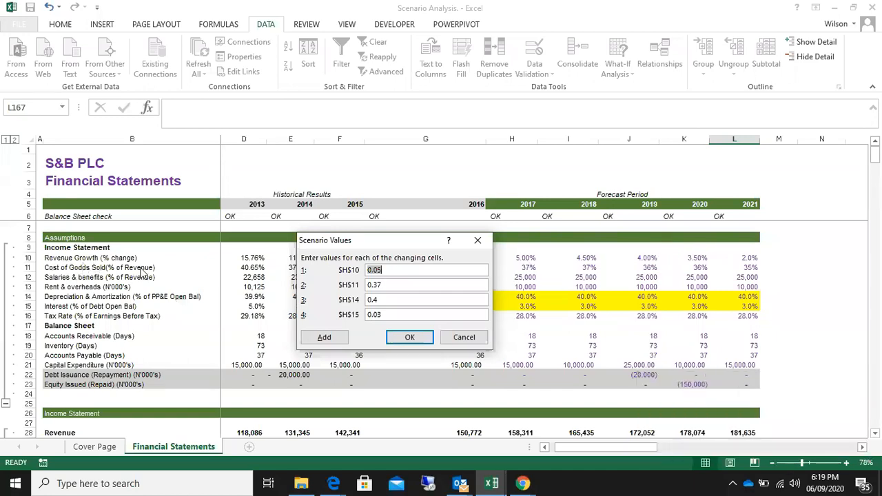
pyautogui.click(391, 271)
pyautogui.press('BackSpace')
pyautogui.write('8')
pyautogui.press('BackSpace')
pyautogui.press('BackSpace')
pyautogui.press('BackSpace')
pyautogui.write('.20')
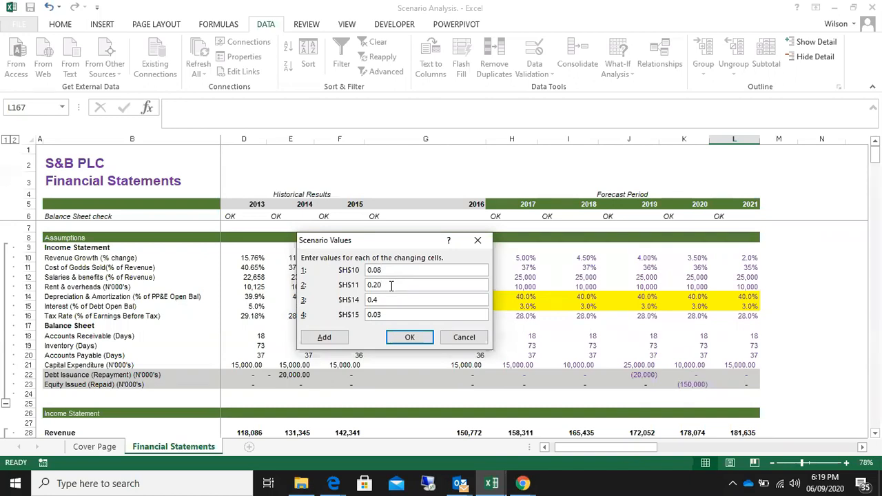
# Set the Optimistic values for depreciation and amortization (H14) to 0.30 and interest (H15) to 0.01, and save the scenario
pyautogui.click(391, 300)
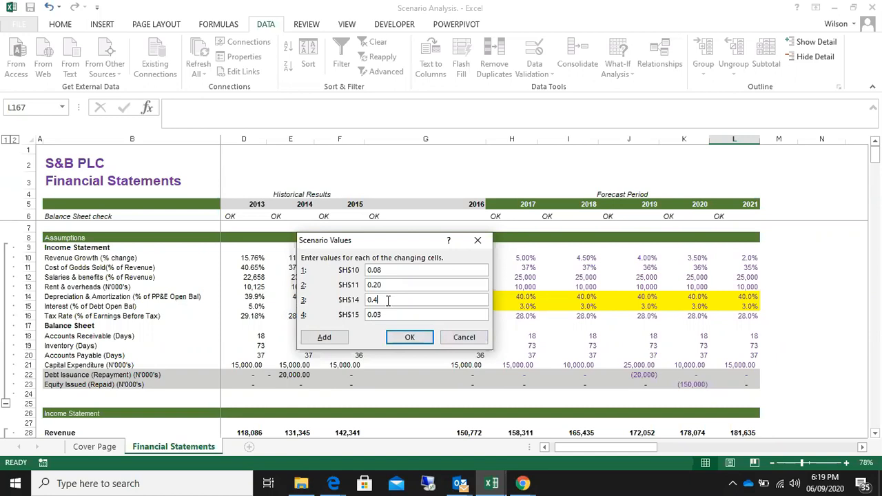
pyautogui.press('BackSpace')
pyautogui.write('30')
pyautogui.press('BackSpace')
pyautogui.write('1')
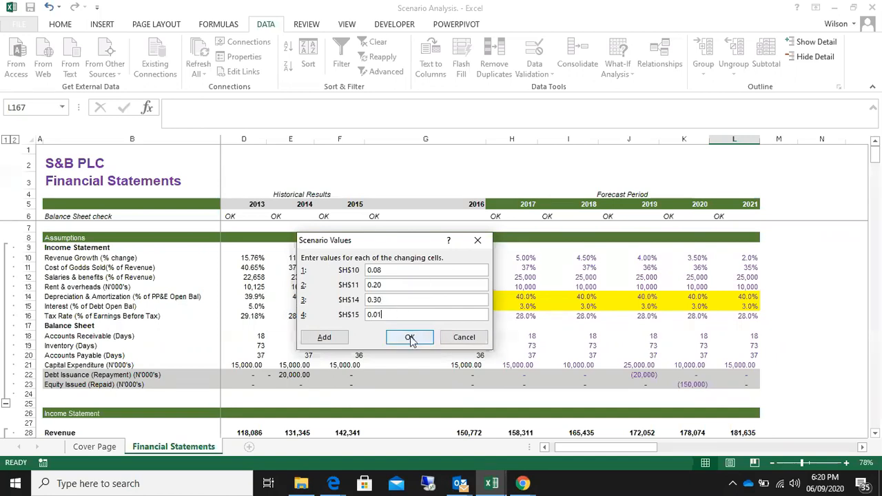
pyautogui.click(410, 337)
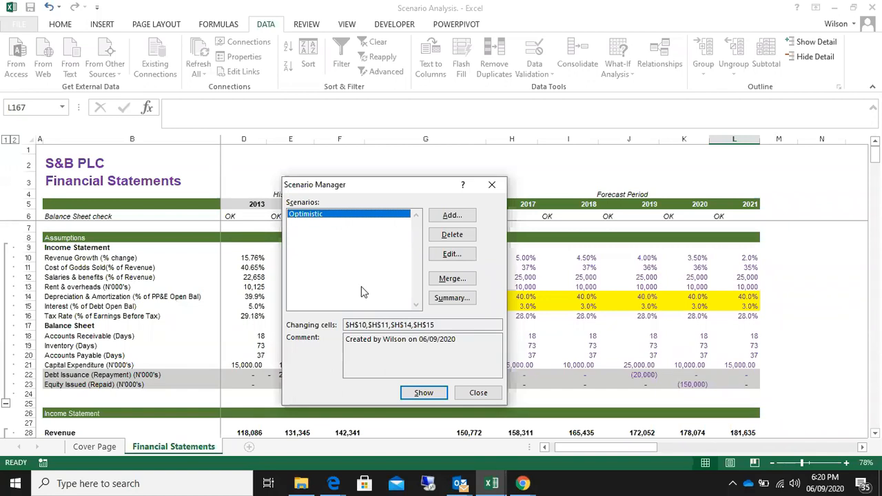
# Add a scenario named Pessimistic with changing cells H10, H11, H14 and H15, and proceed to its scenario values
pyautogui.click(452, 216)
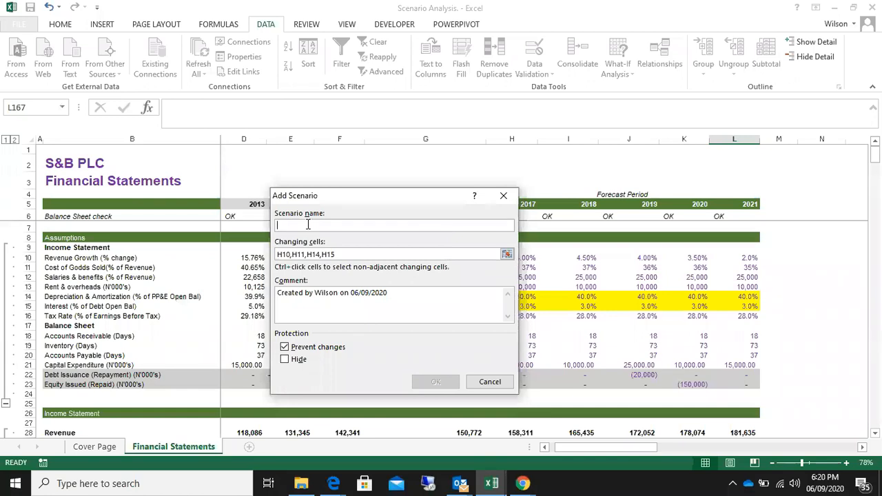
pyautogui.write('P')
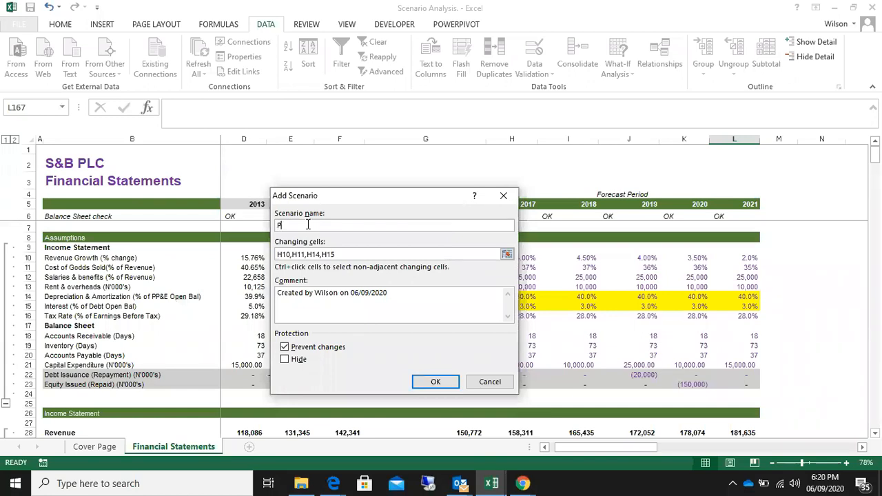
pyautogui.write('essimistic')
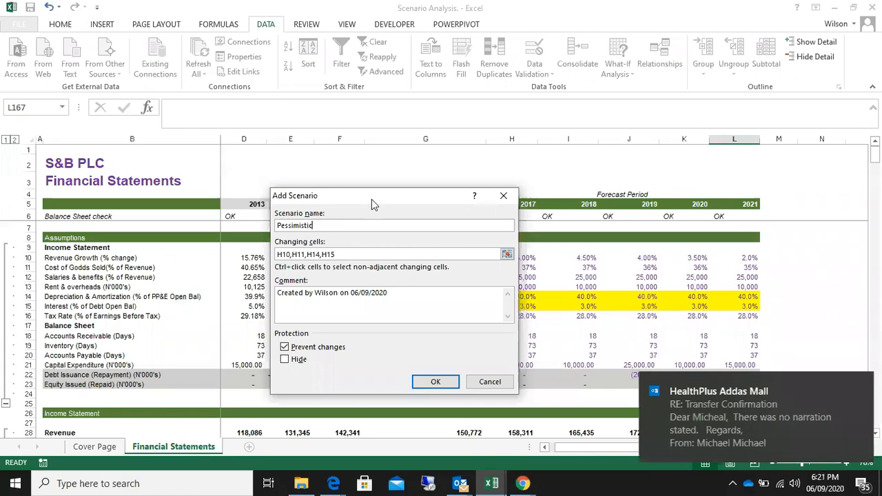
pyautogui.moveTo(373, 199); pyautogui.dragTo(338, 186)
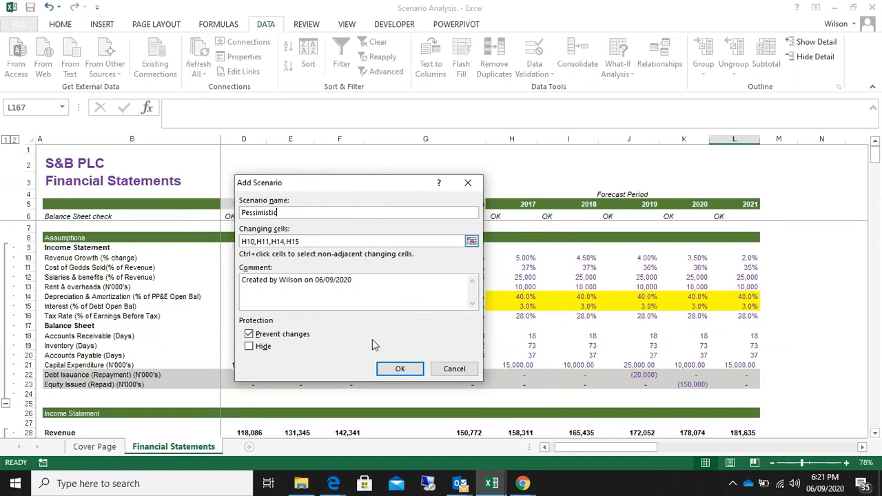
pyautogui.click(391, 372)
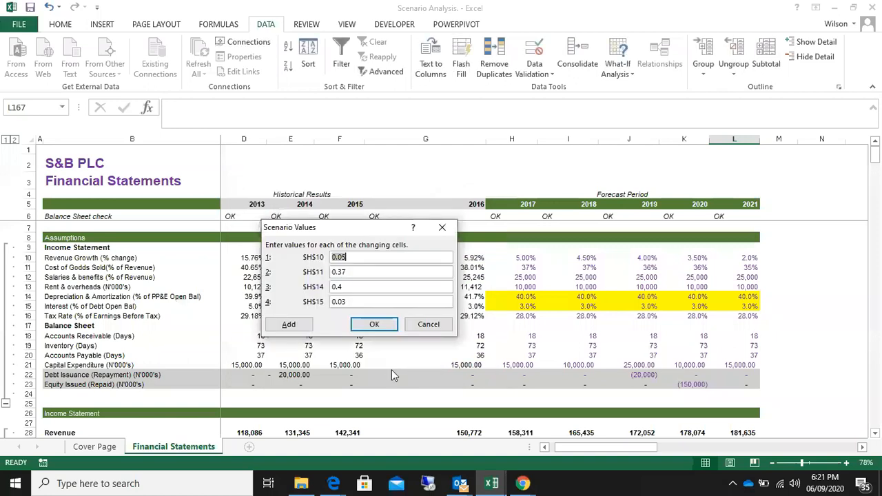
# Set the Pessimistic scenario values for revenue growth (H10) to 0.01 and cost of goods sold (H11) to 0.50
pyautogui.moveTo(357, 230); pyautogui.dragTo(337, 274)
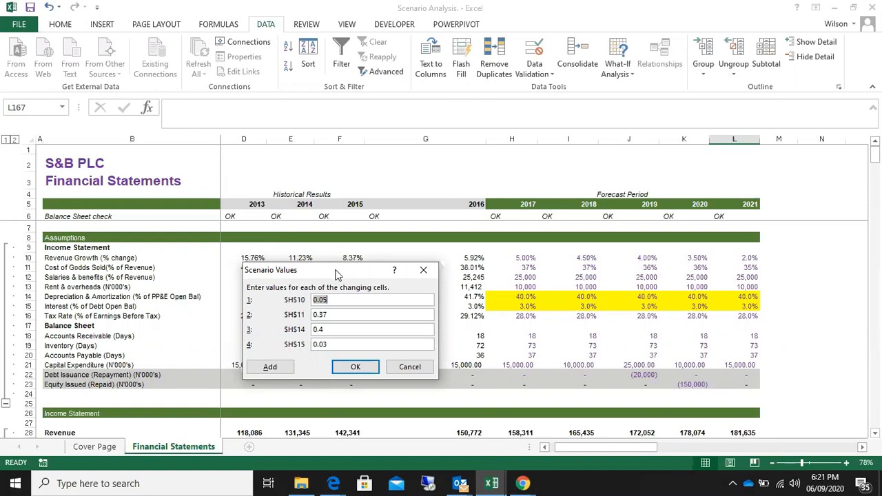
pyautogui.moveTo(332, 271); pyautogui.dragTo(358, 265)
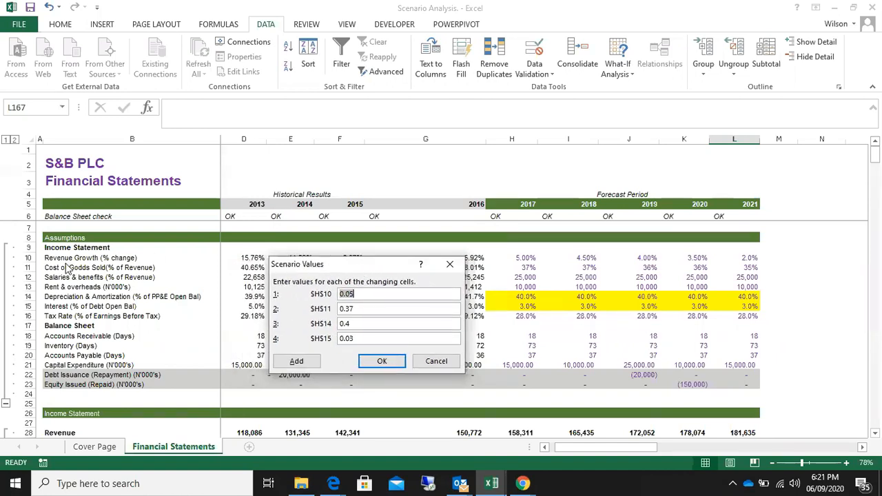
pyautogui.moveTo(337, 268)
pyautogui.mouseDown()
pyautogui.moveTo(360, 269)
pyautogui.moveTo(327, 271)
pyautogui.moveTo(341, 275)
pyautogui.moveTo(331, 282)
pyautogui.mouseUp()
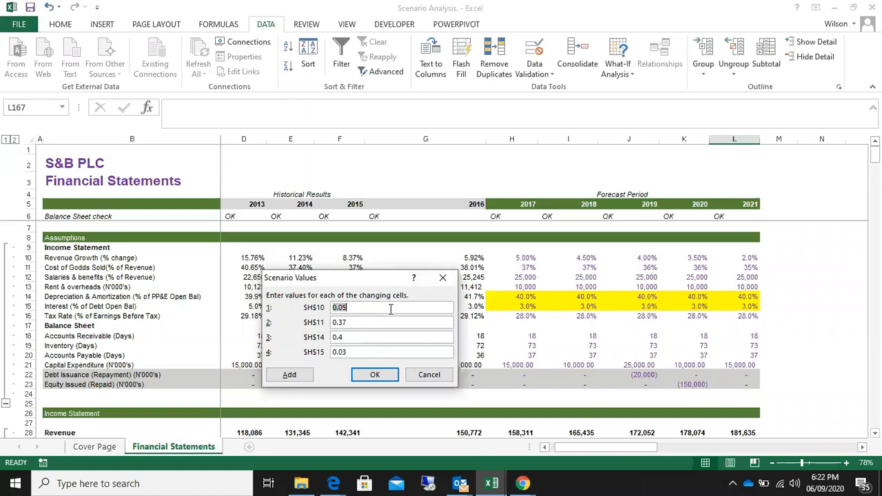
pyautogui.click(352, 306)
pyautogui.press('BackSpace')
pyautogui.write('1')
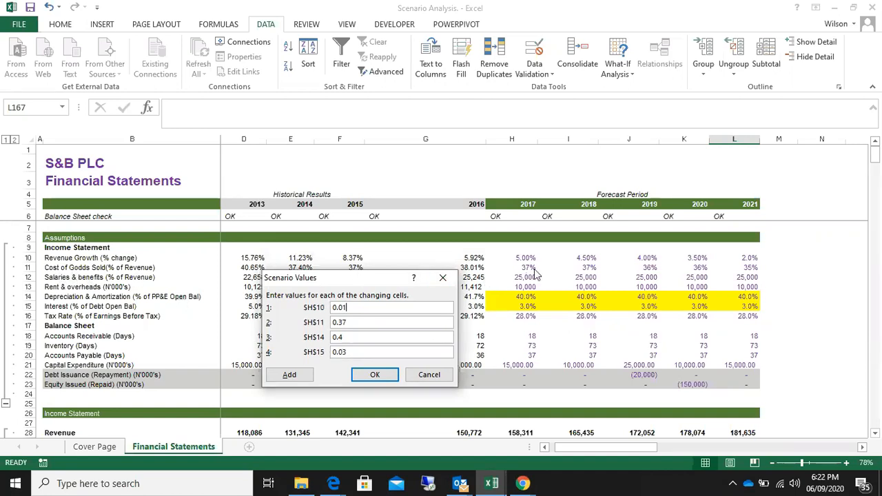
pyautogui.click(361, 322)
pyautogui.press('BackSpace')
pyautogui.press('BackSpace')
pyautogui.write('50')
# Set the Pessimistic value for depreciation and amortization (H14) to 0.60
pyautogui.click(363, 335)
pyautogui.moveTo(369, 279); pyautogui.dragTo(424, 305)
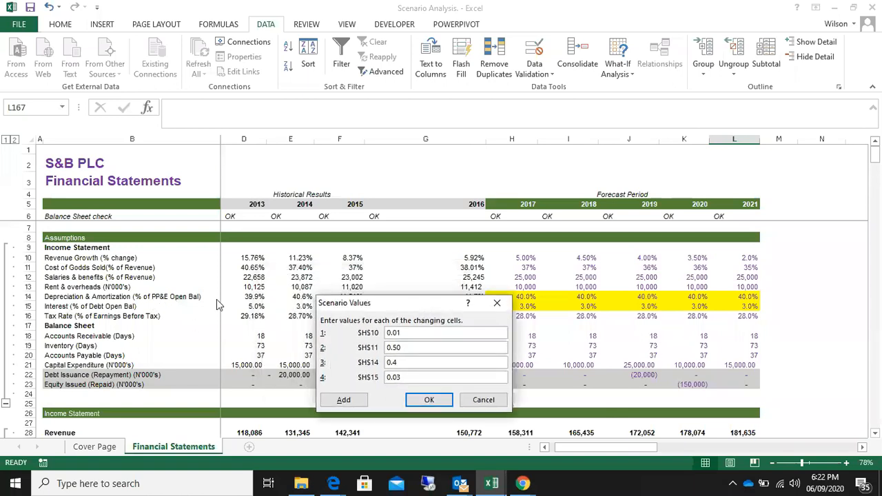
pyautogui.moveTo(402, 301); pyautogui.dragTo(350, 301)
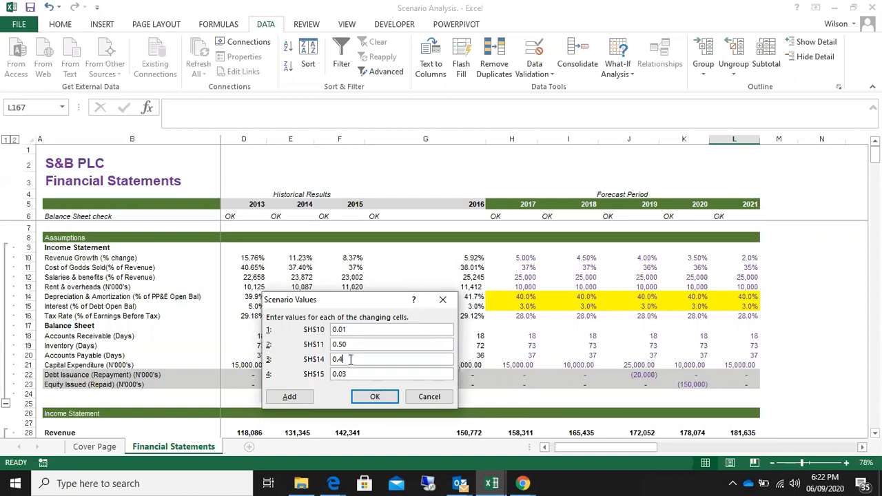
pyautogui.press('BackSpace')
pyautogui.write('60')
pyautogui.moveTo(361, 301); pyautogui.dragTo(673, 178)
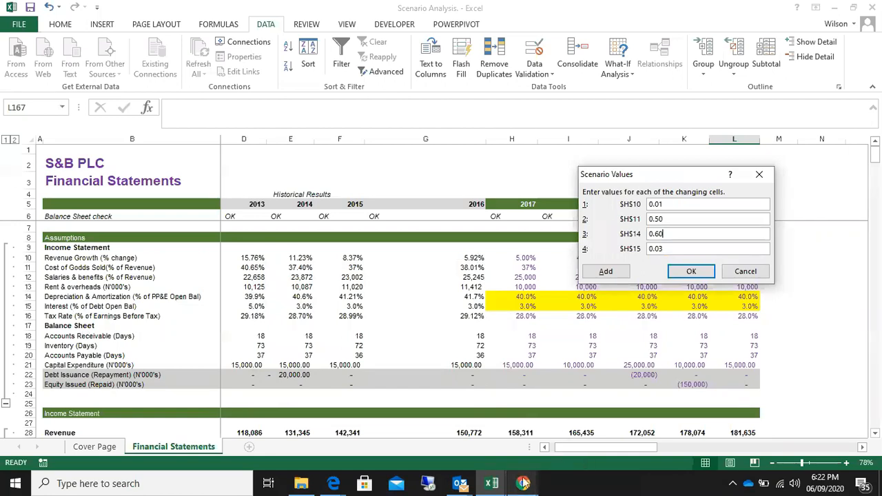
# Set the Pessimistic value for interest (H15) to 0.07 and save the scenario
pyautogui.moveTo(523, 483)
pyautogui.moveTo(525, 455)
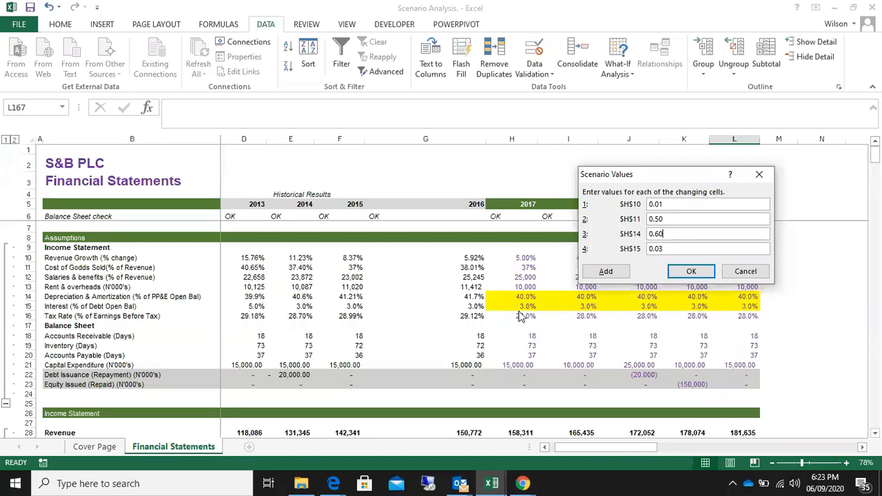
pyautogui.click(676, 248)
pyautogui.press('BackSpace')
pyautogui.write('7')
pyautogui.write('7')
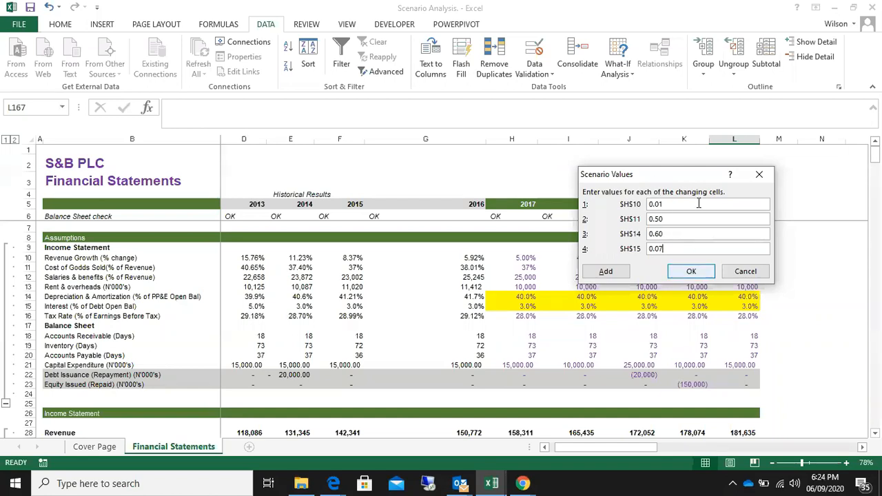
pyautogui.moveTo(669, 173); pyautogui.dragTo(386, 204)
pyautogui.click(399, 302)
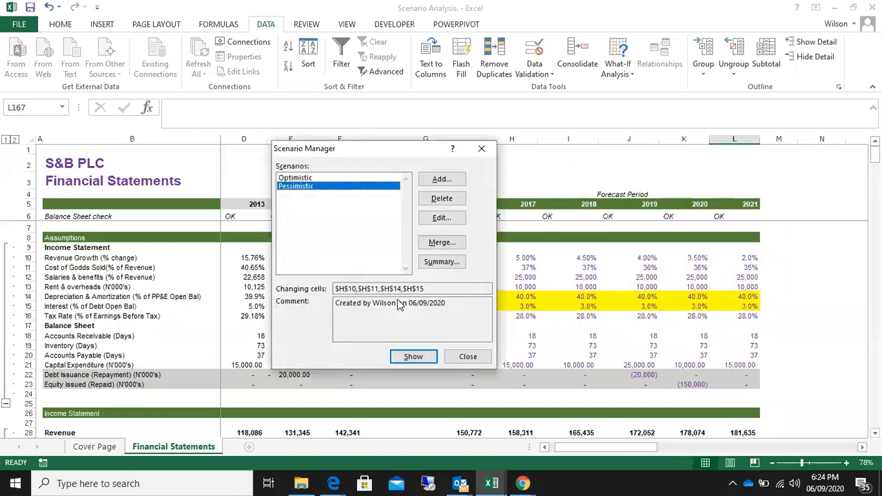
# Dismiss the Rules in Error message and start a scenario summary report from Scenario Manager
pyautogui.moveTo(378, 155); pyautogui.dragTo(368, 190)
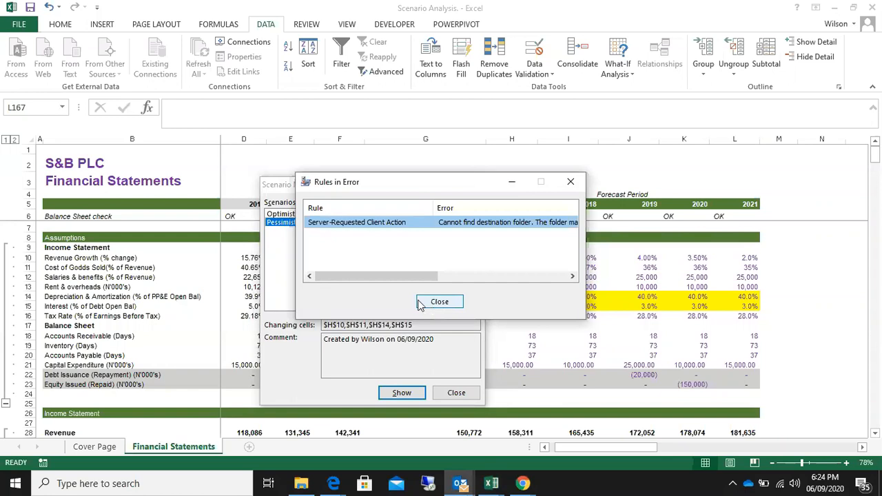
pyautogui.click(435, 305)
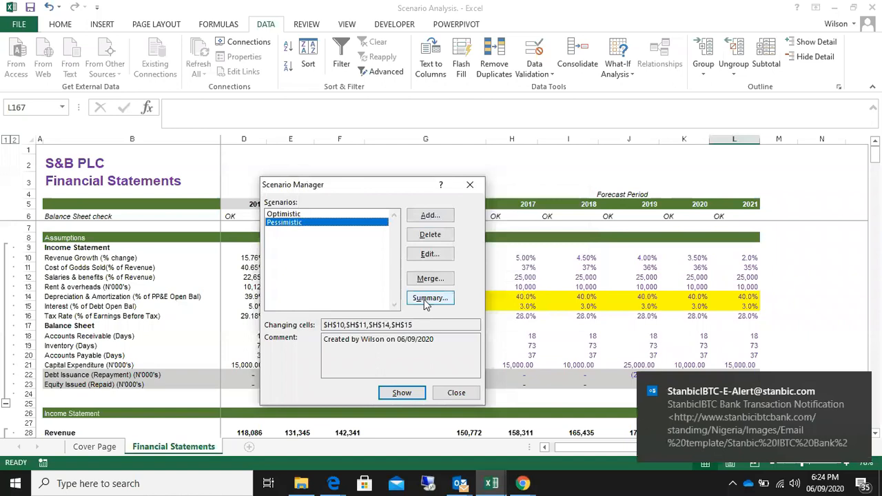
pyautogui.click(424, 299)
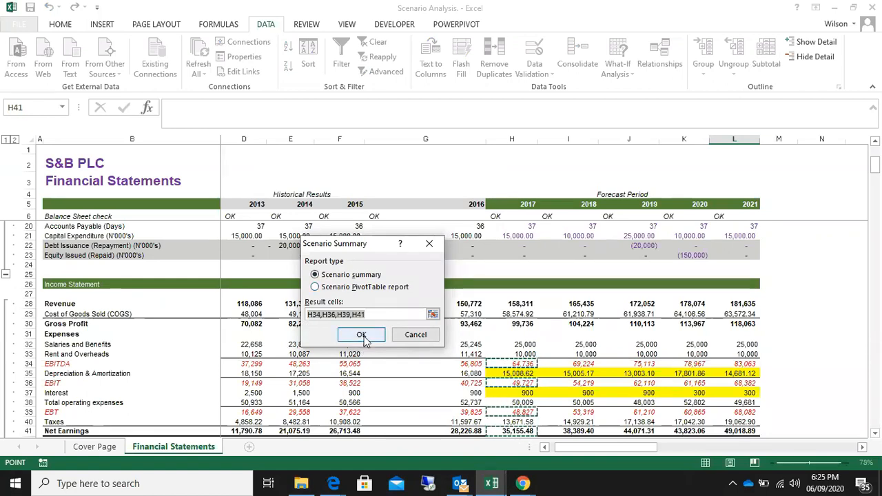
# Clear the existing result cell references from the scenario summary settings and dismiss the e-mail notification
pyautogui.moveTo(371, 246); pyautogui.dragTo(313, 183)
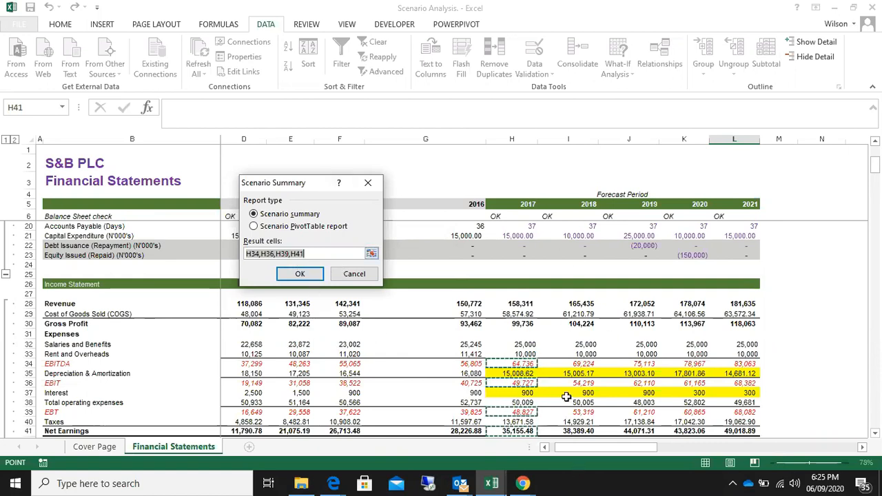
pyautogui.click(311, 255)
pyautogui.press('BackSpace')
pyautogui.press('BackSpace')
pyautogui.press('BackSpace')
pyautogui.press('BackSpace')
pyautogui.press('BackSpace')
pyautogui.press('BackSpace')
pyautogui.press('BackSpace')
pyautogui.press('BackSpace')
pyautogui.press('BackSpace')
pyautogui.press('BackSpace')
pyautogui.press('BackSpace')
pyautogui.press('BackSpace')
pyautogui.press('BackSpace')
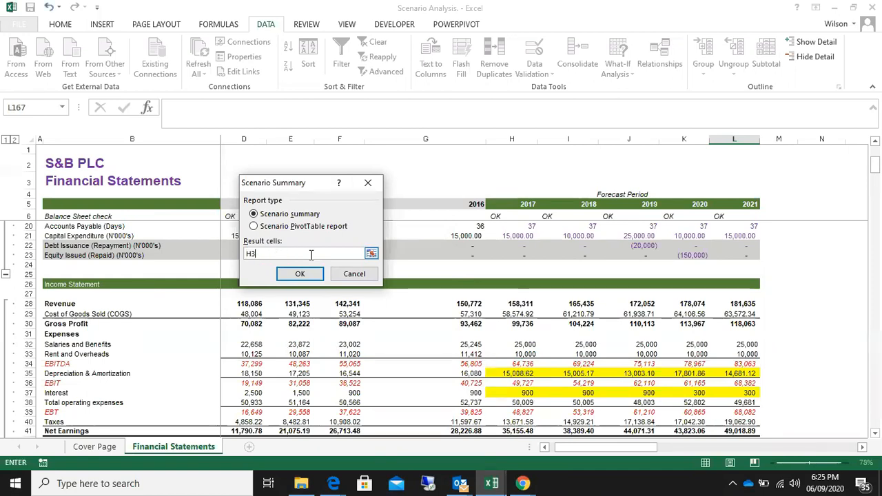
pyautogui.press('BackSpace')
pyautogui.press('BackSpace')
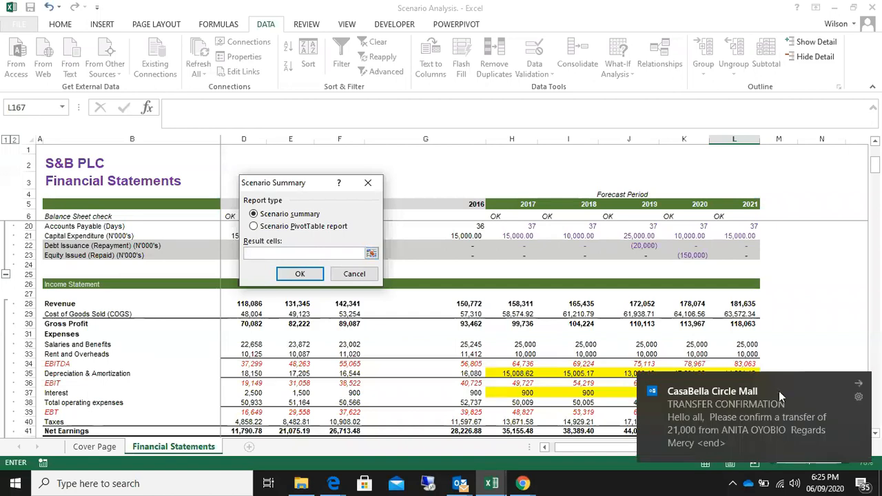
pyautogui.click(859, 385)
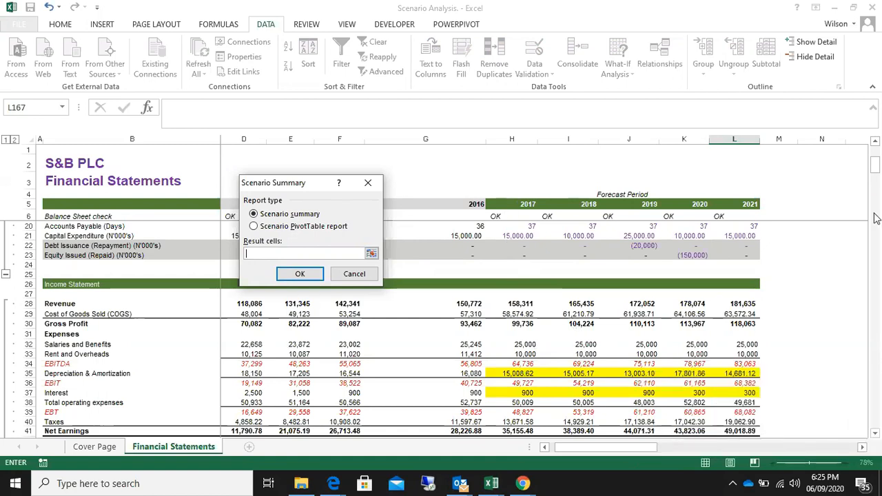
# Specify the 2017 EBITDA, EBIT, EBT and Net Earnings cells (H34, H36, H39, H41) as result cells and generate the scenario summary
pyautogui.moveTo(872, 170); pyautogui.dragTo(872, 155)
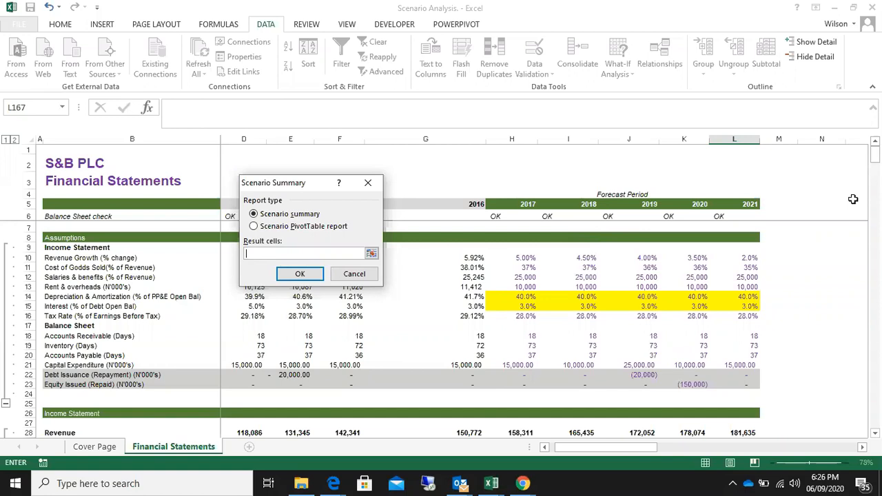
pyautogui.moveTo(874, 160); pyautogui.dragTo(881, 284)
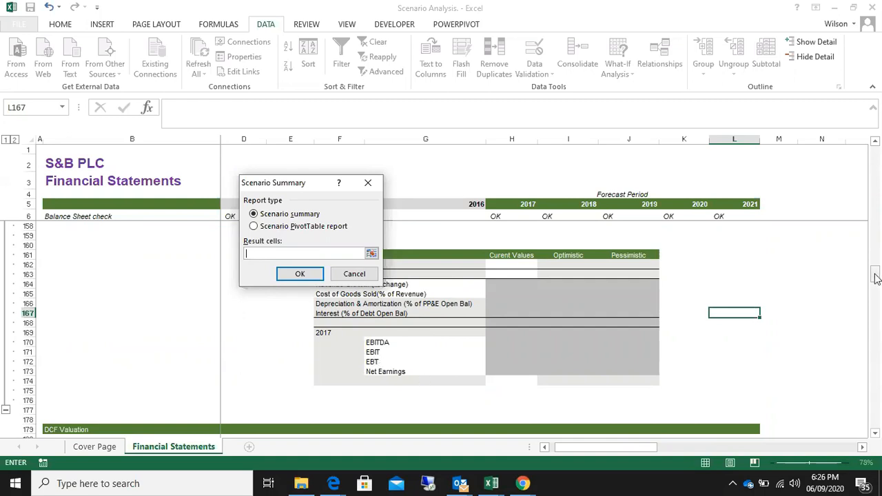
pyautogui.moveTo(876, 277); pyautogui.dragTo(874, 172)
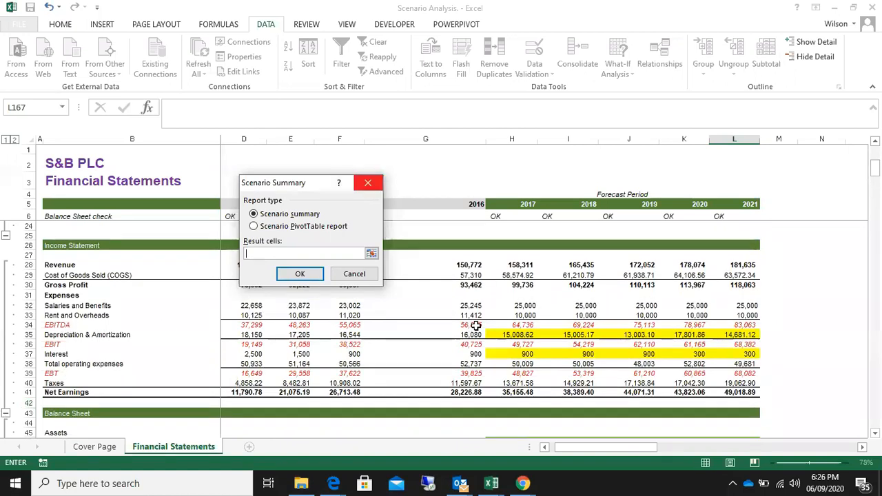
pyautogui.click(517, 325)
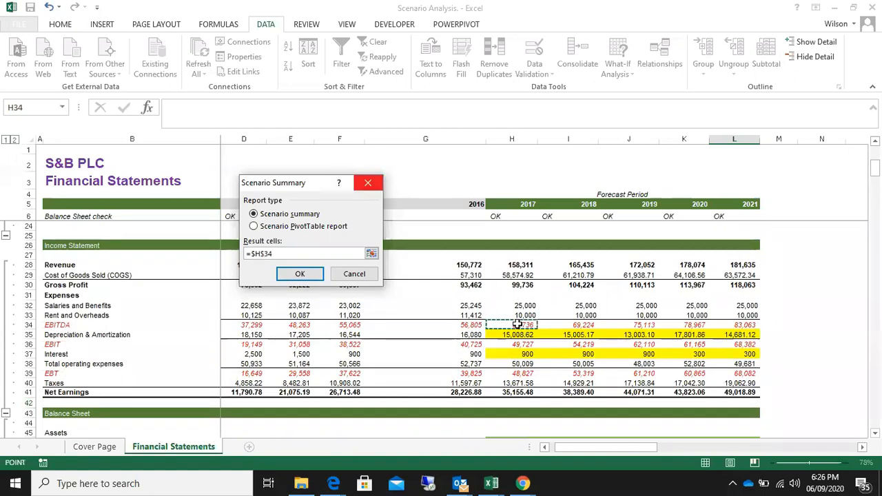
pyautogui.write(',')
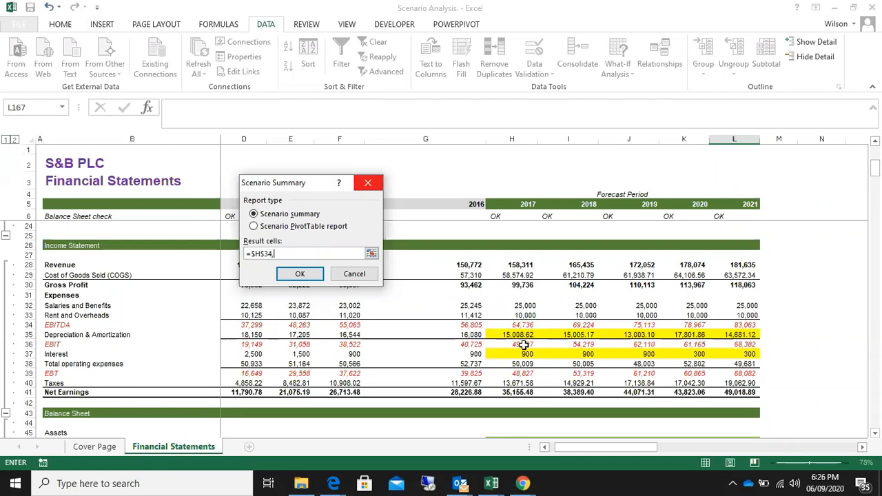
pyautogui.click(520, 345)
pyautogui.write(',')
pyautogui.click(514, 374)
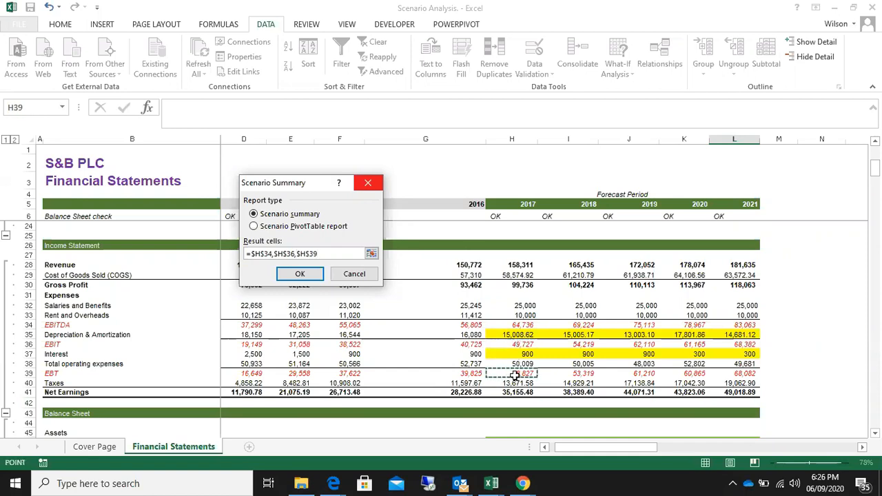
pyautogui.write(',')
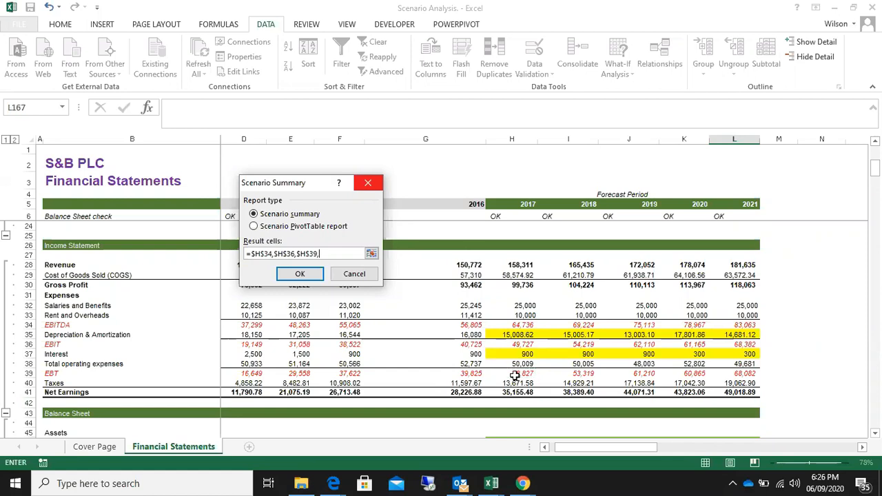
pyautogui.click(520, 392)
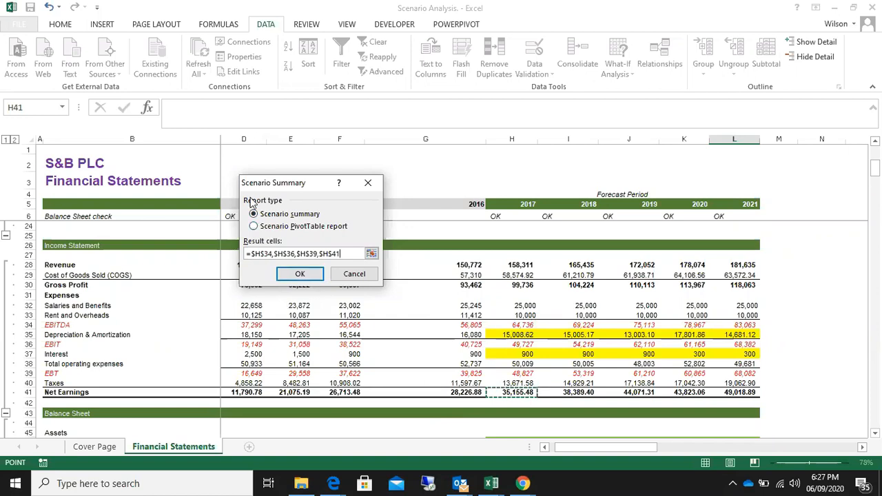
pyautogui.click(297, 274)
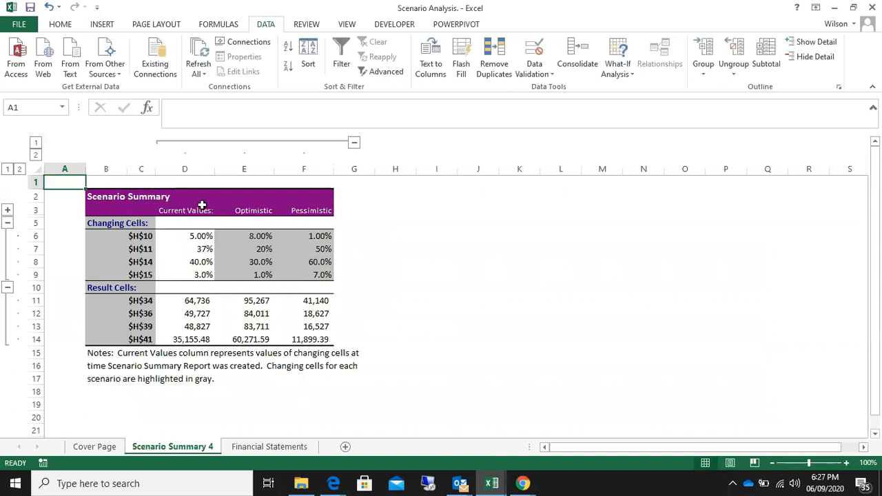
pyautogui.moveTo(384, 223); pyautogui.dragTo(390, 346)
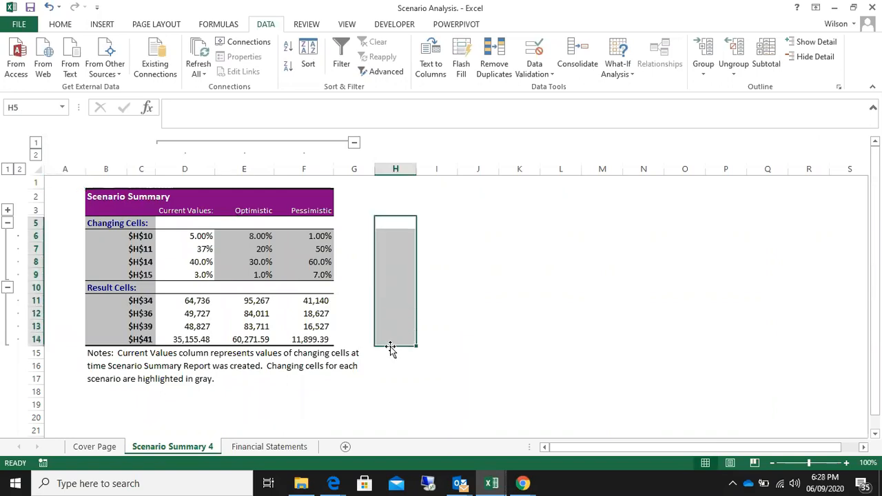
pyautogui.click(62, 181)
pyautogui.moveTo(61, 181); pyautogui.dragTo(331, 204)
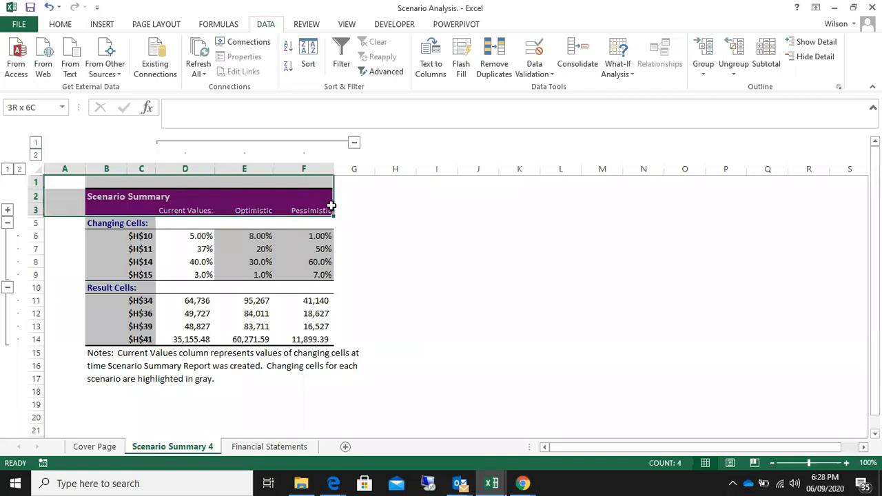
pyautogui.click(475, 288)
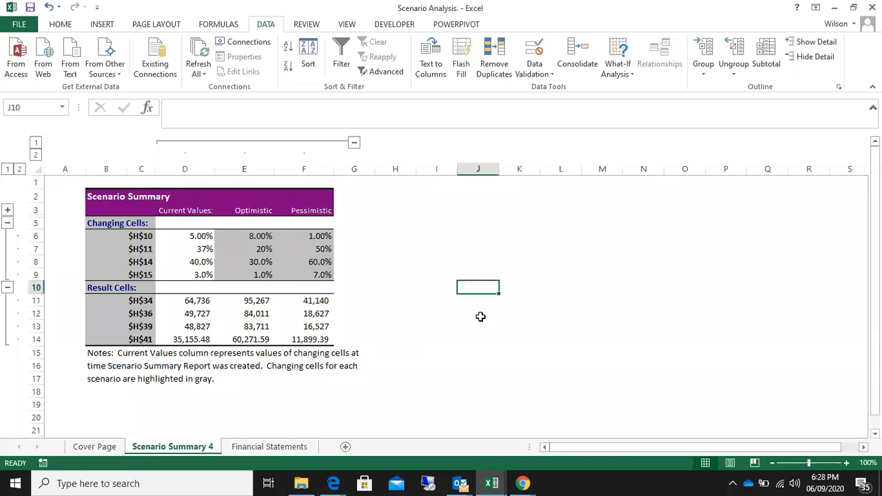
# Check the list of hidden worksheets for earlier scenario summaries without unhiding any
pyautogui.rightClick(215, 448)
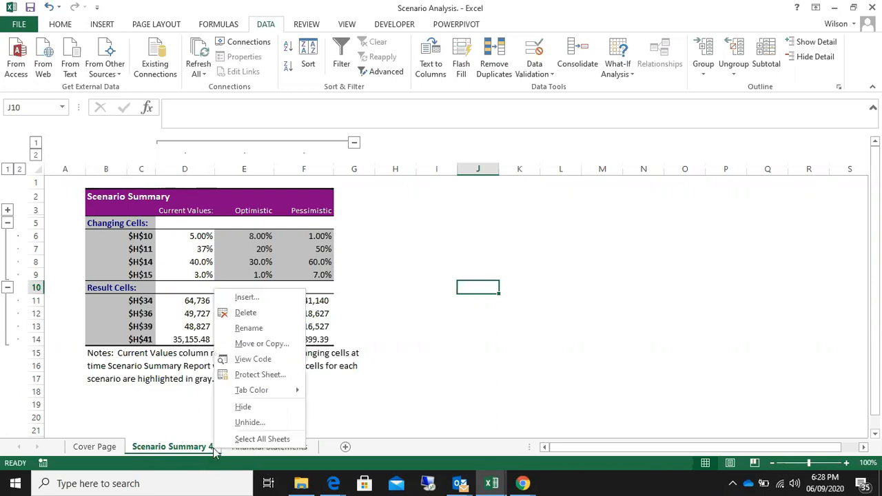
pyautogui.click(246, 421)
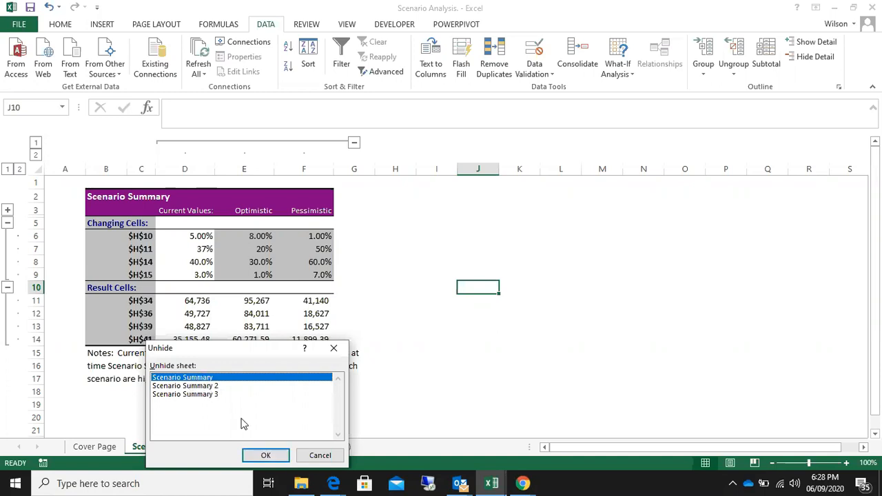
pyautogui.click(320, 455)
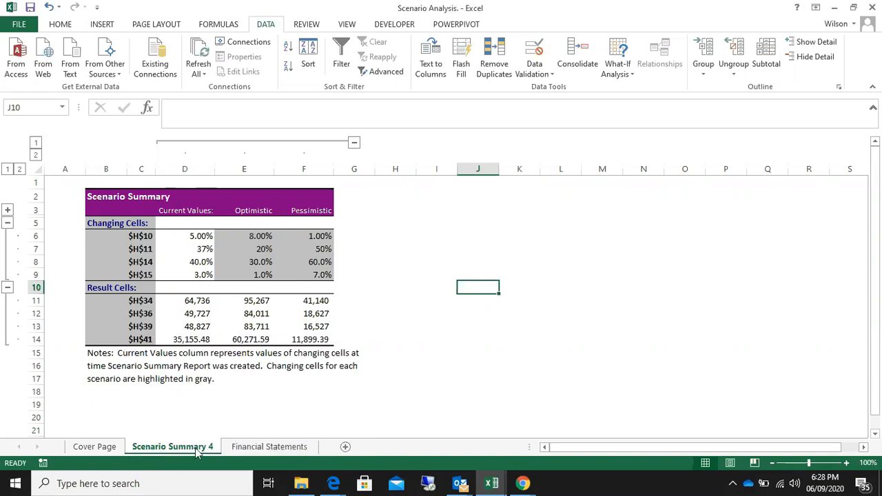
pyautogui.click(390, 262)
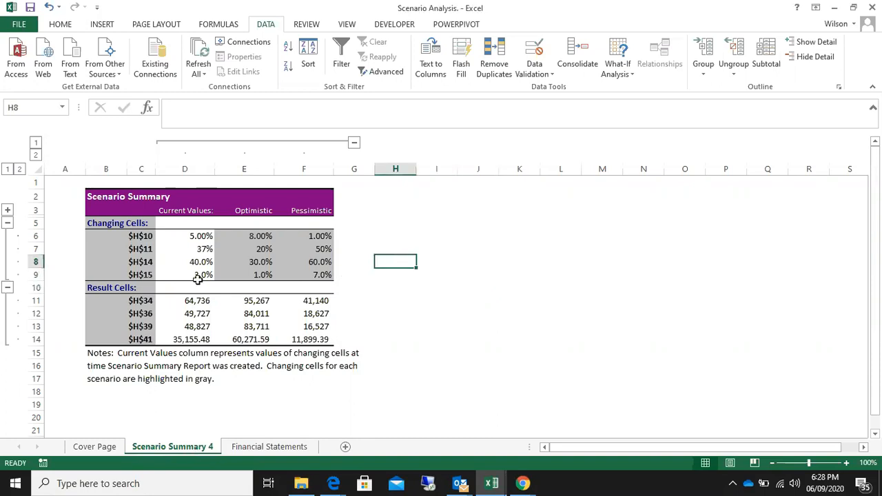
# Compare the empty Scenario Analysis table on the Financial Statements sheet with the generated Scenario Summary 4 report
pyautogui.click(284, 452)
pyautogui.scroll(-20, 775, 317)
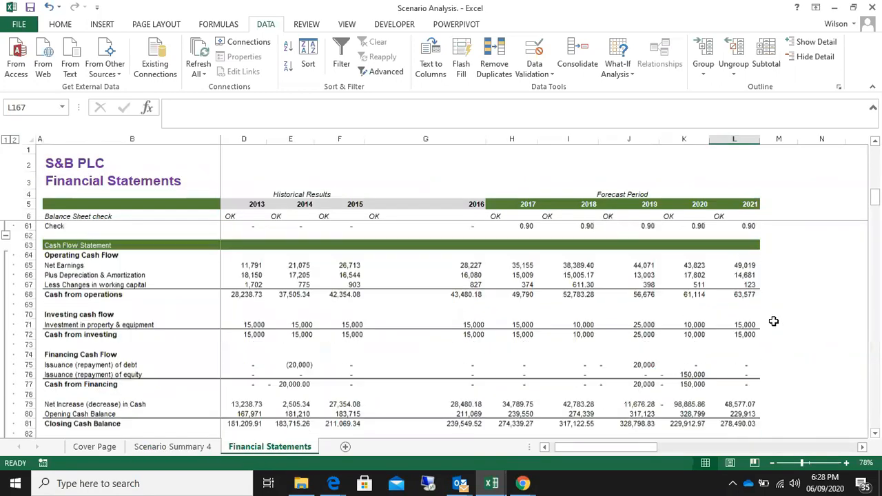
pyautogui.scroll(-20, 774, 320)
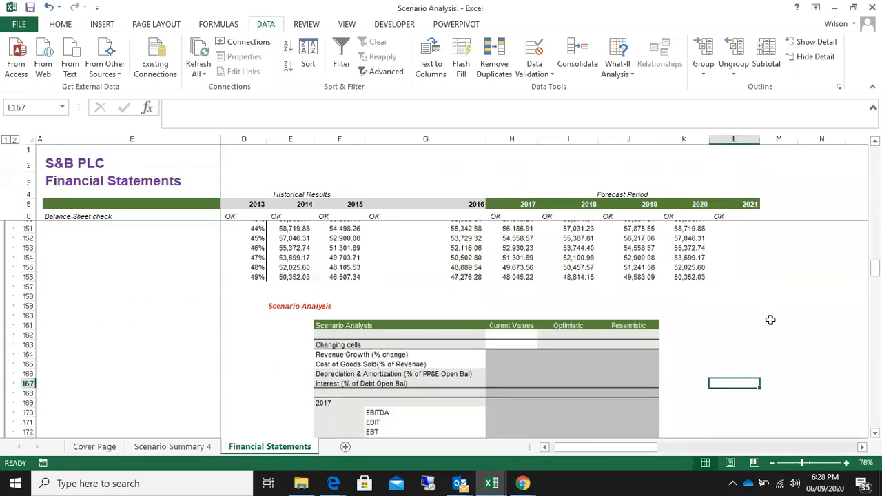
pyautogui.moveTo(328, 275); pyautogui.dragTo(639, 391)
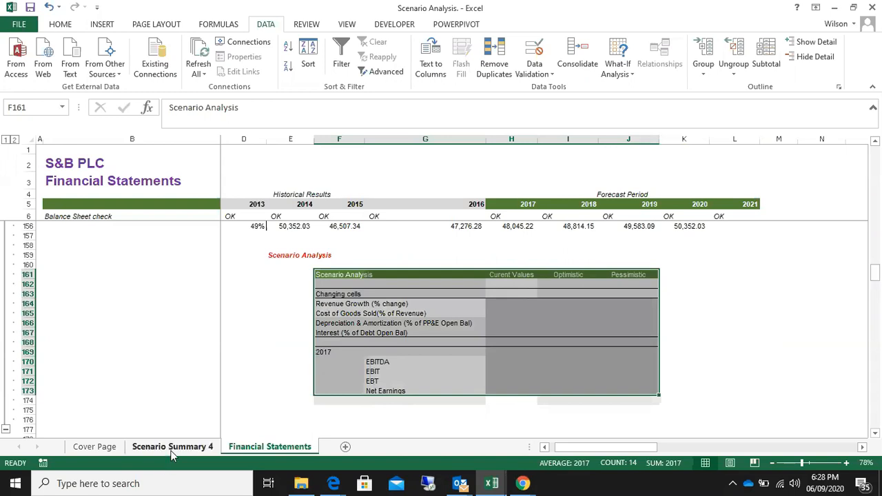
pyautogui.click(173, 448)
pyautogui.moveTo(83, 193); pyautogui.dragTo(336, 380)
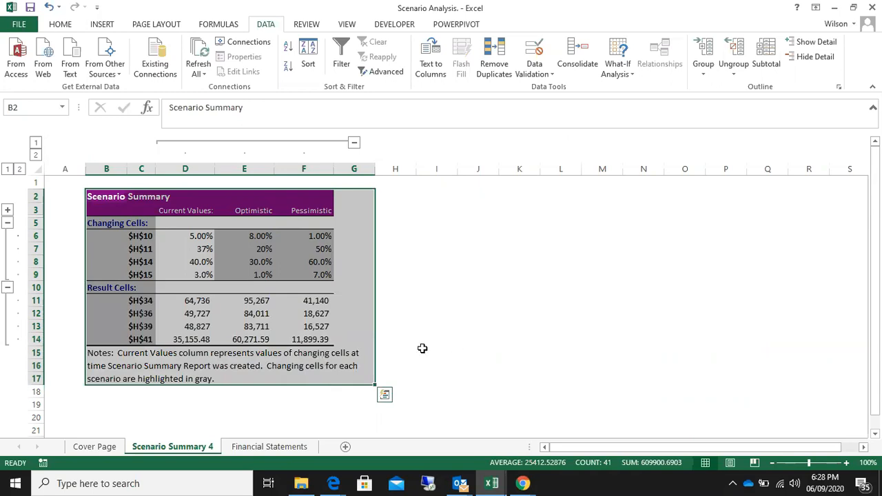
pyautogui.moveTo(113, 195); pyautogui.dragTo(365, 391)
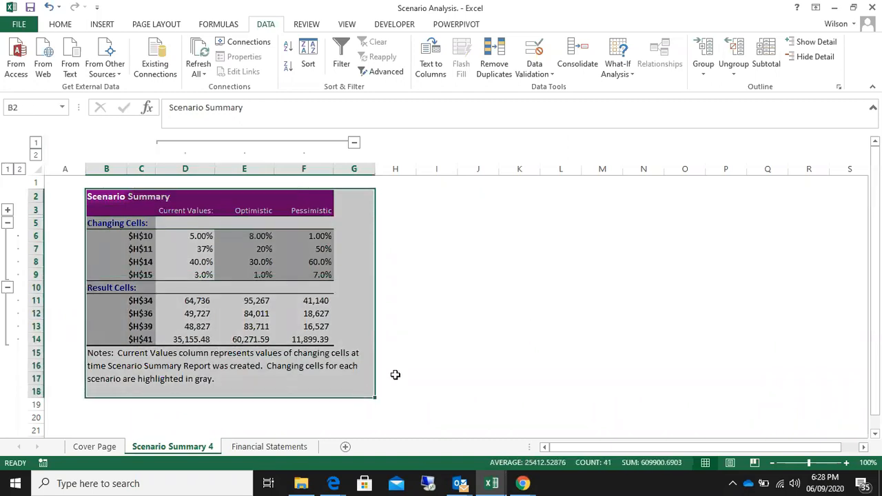
pyautogui.click(519, 314)
pyautogui.click(97, 449)
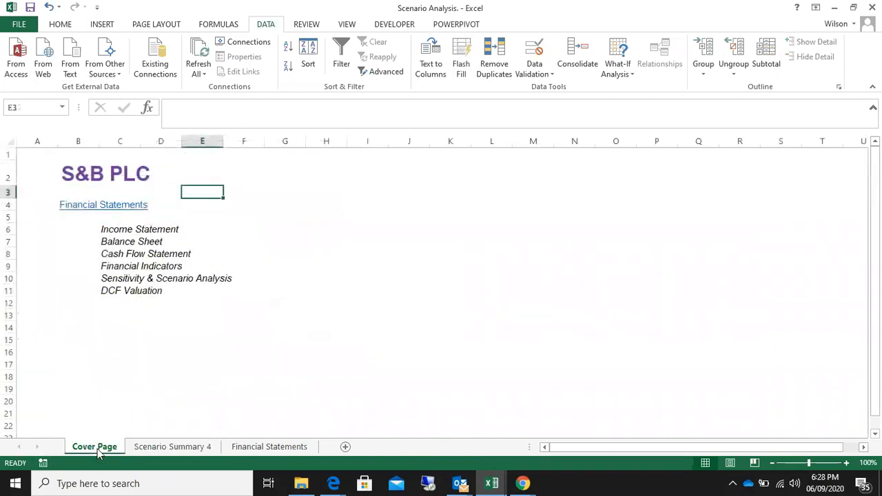
# Link the changing cells of the Scenario Analysis table (H164:J167) to the Scenario Summary 4 values, starting with ='Scenario Summary 4'!D6 in H164
pyautogui.click(255, 449)
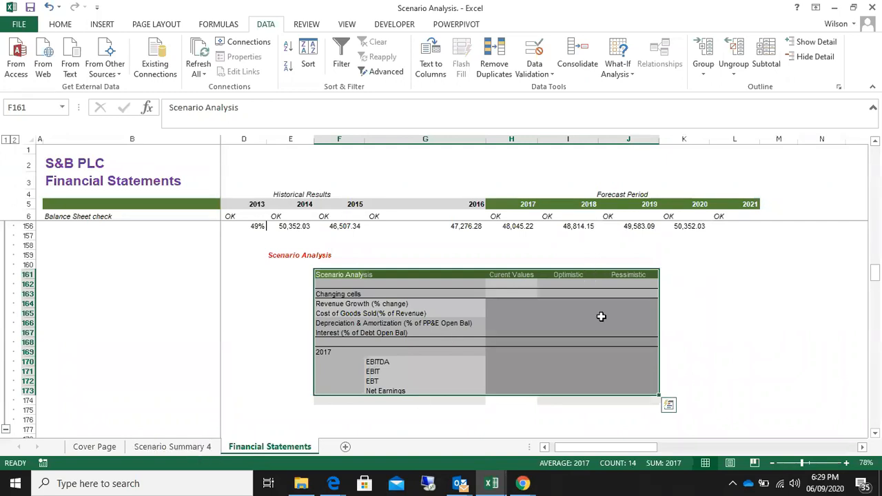
pyautogui.click(512, 304)
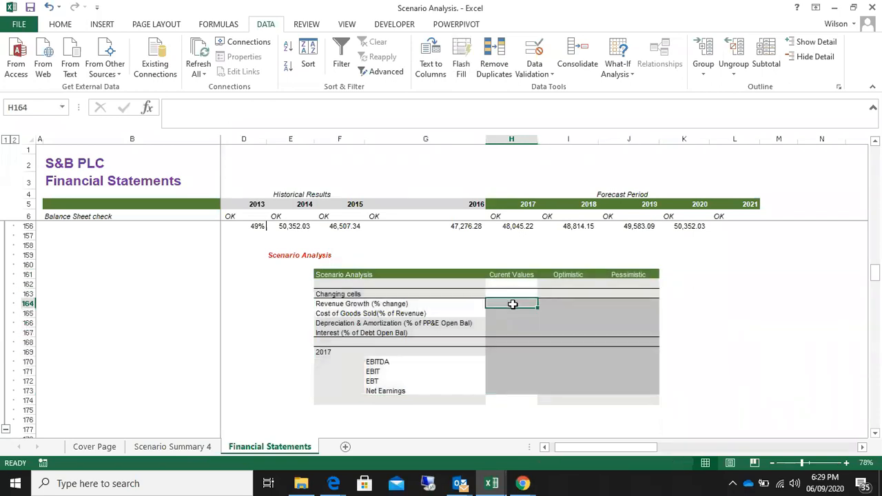
pyautogui.write('=')
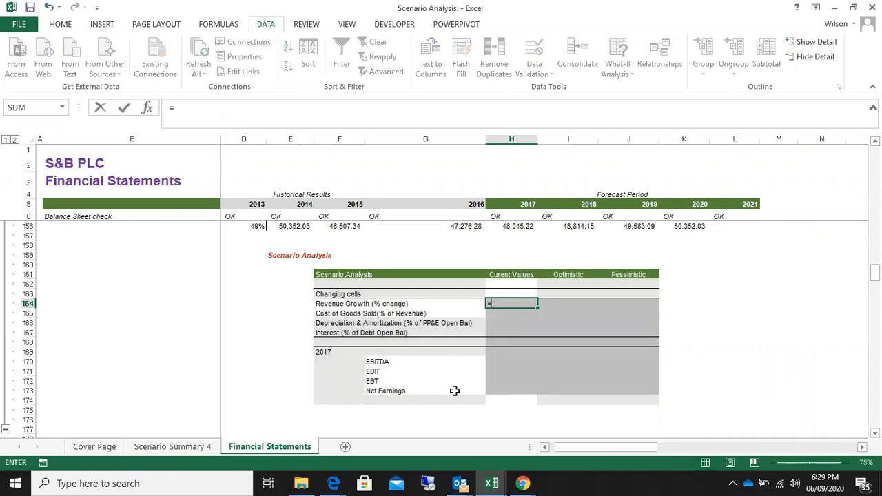
pyautogui.click(194, 448)
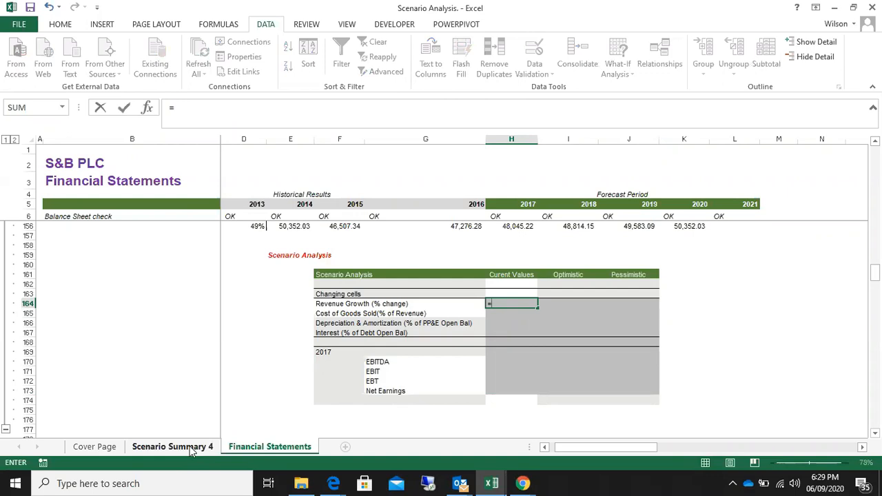
pyautogui.click(198, 236)
pyautogui.press('Return')
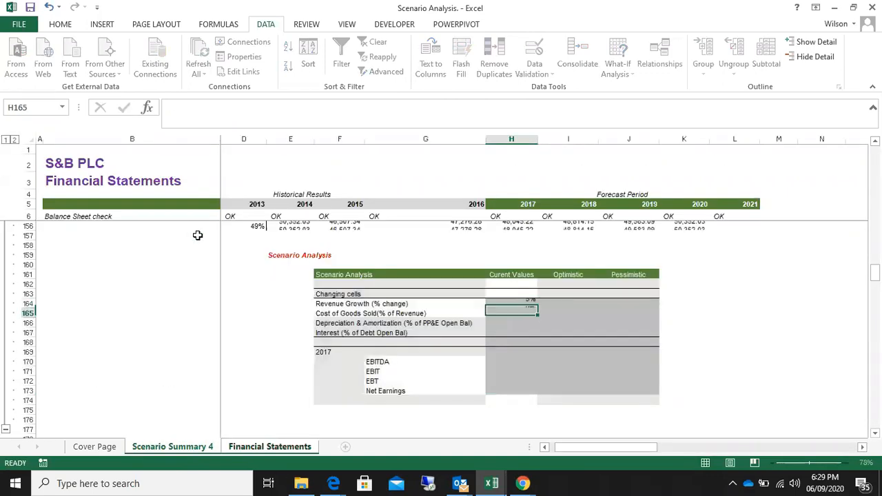
pyautogui.click(531, 301)
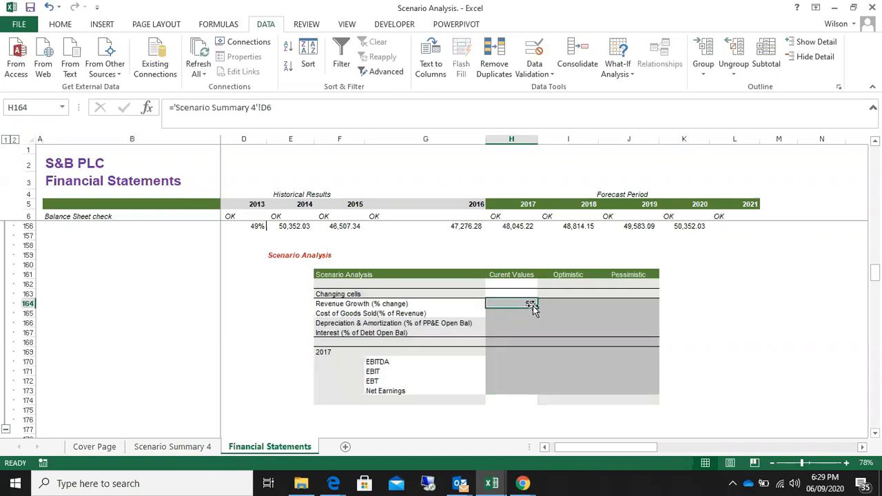
pyautogui.moveTo(538, 309); pyautogui.dragTo(651, 335)
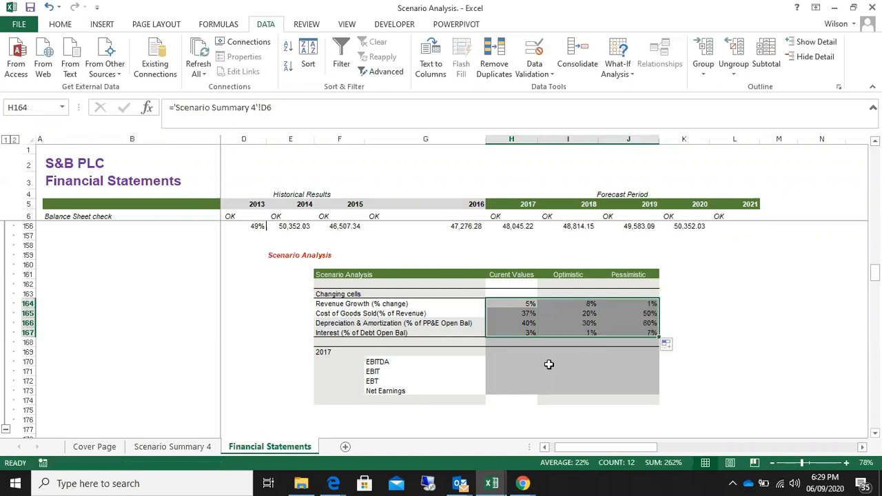
# Link the 2017 EBITDA to Net Earnings rows (H170:J173) to the scenario summary, starting with ='Scenario Summary 4'!D11 in H170
pyautogui.click(510, 363)
pyautogui.write('=')
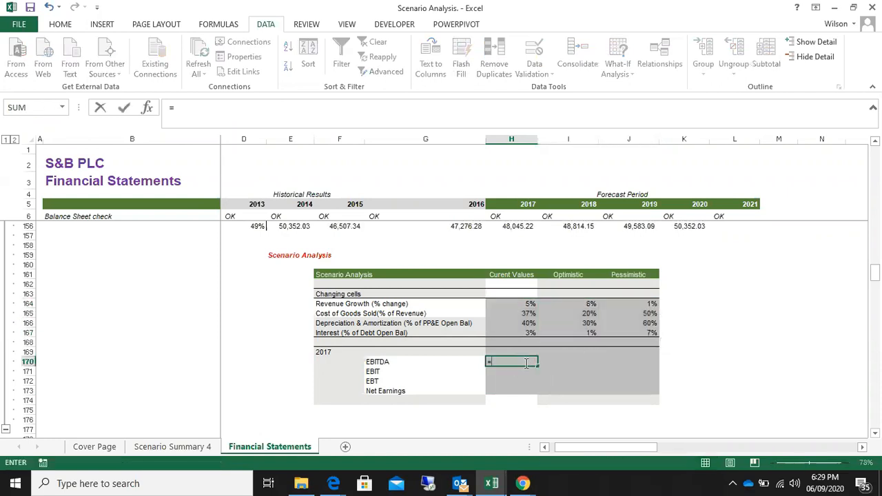
pyautogui.click(165, 448)
pyautogui.click(190, 301)
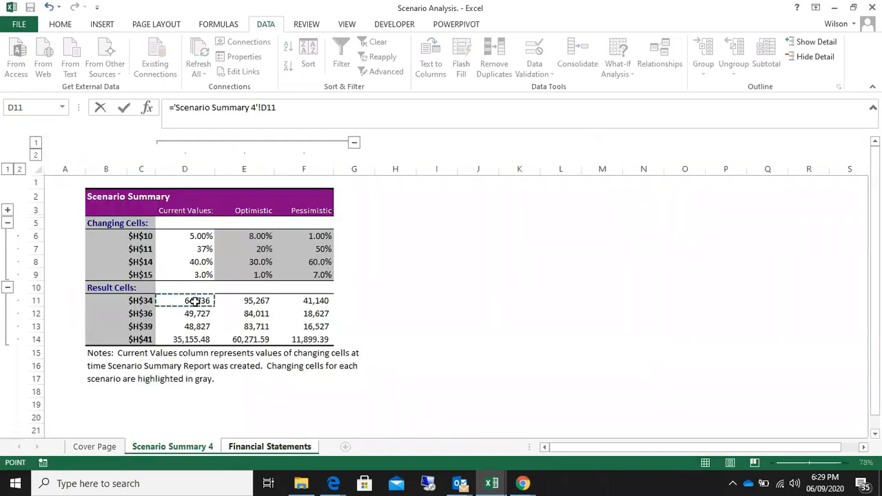
pyautogui.press('Return')
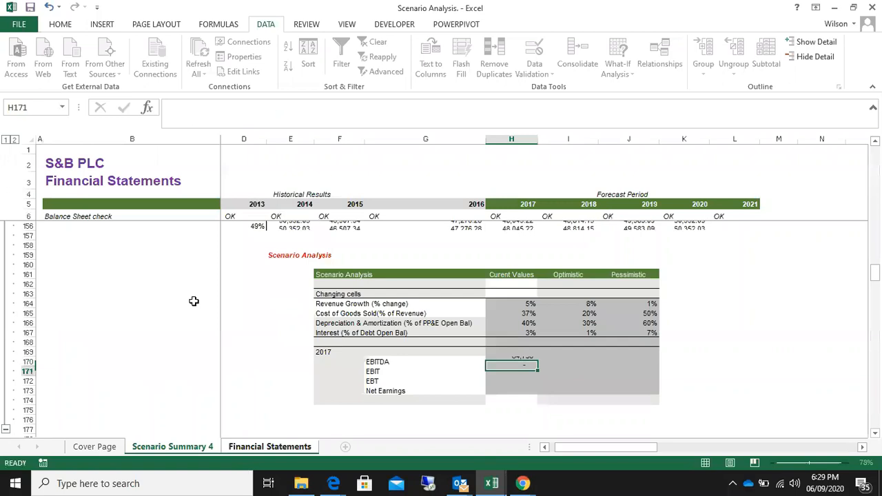
pyautogui.click(522, 362)
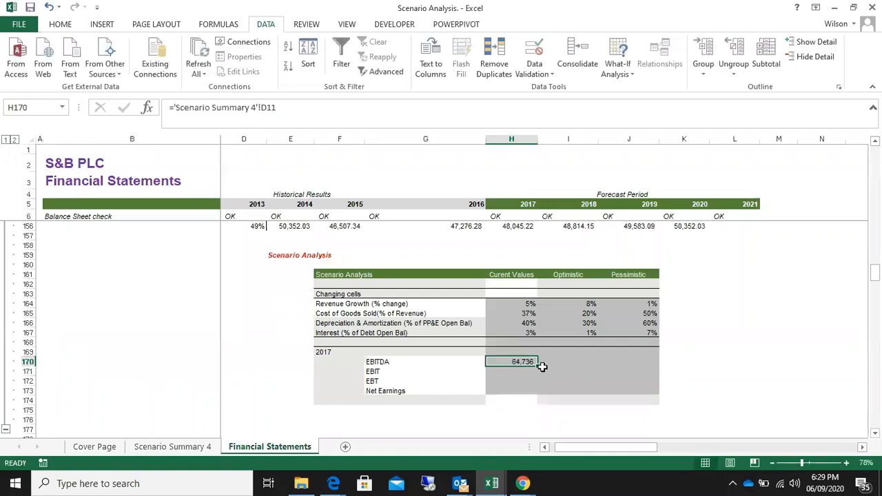
pyautogui.moveTo(538, 366); pyautogui.dragTo(651, 390)
pyautogui.click(725, 342)
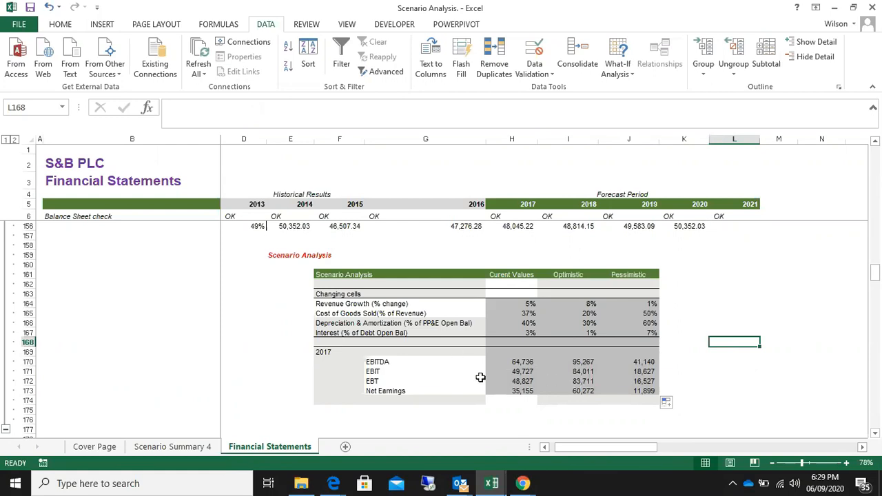
# Examine the 2018 and 2019 revenue growth assumptions, the income statement and the sensitivity tables, and return to the Scenario Analysis table
pyautogui.scroll(20, 719, 223)
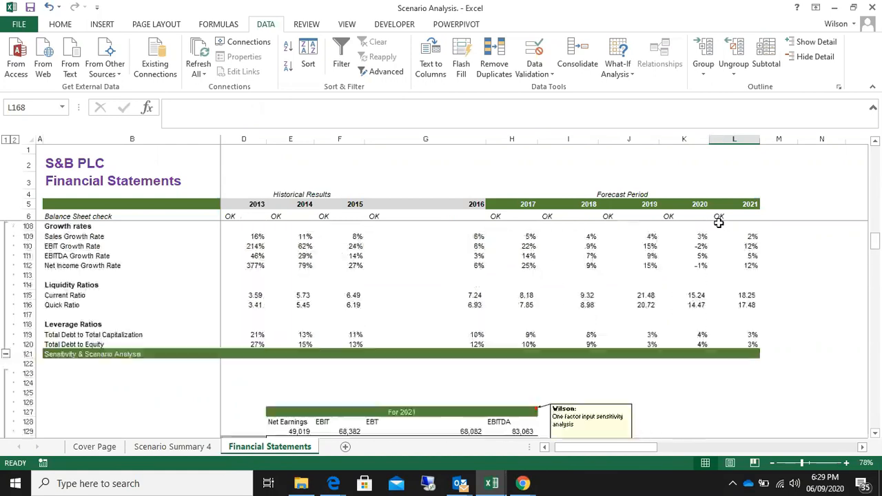
pyautogui.scroll(19, 719, 224)
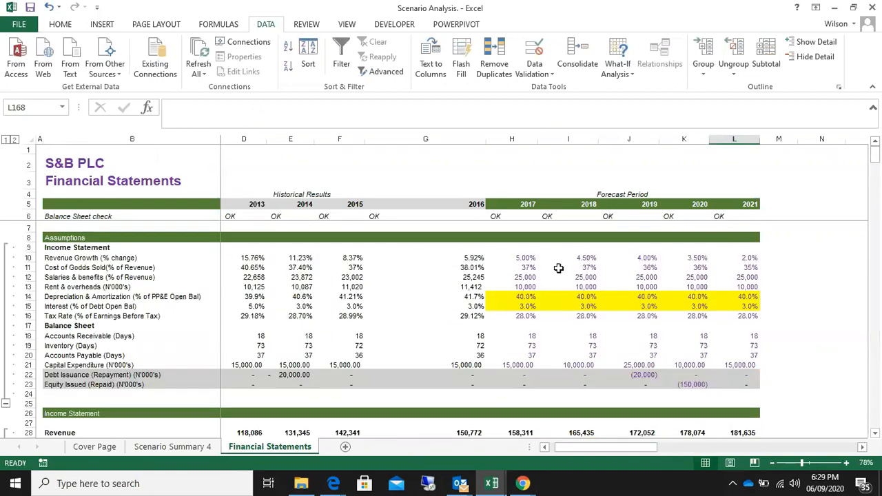
pyautogui.click(584, 259)
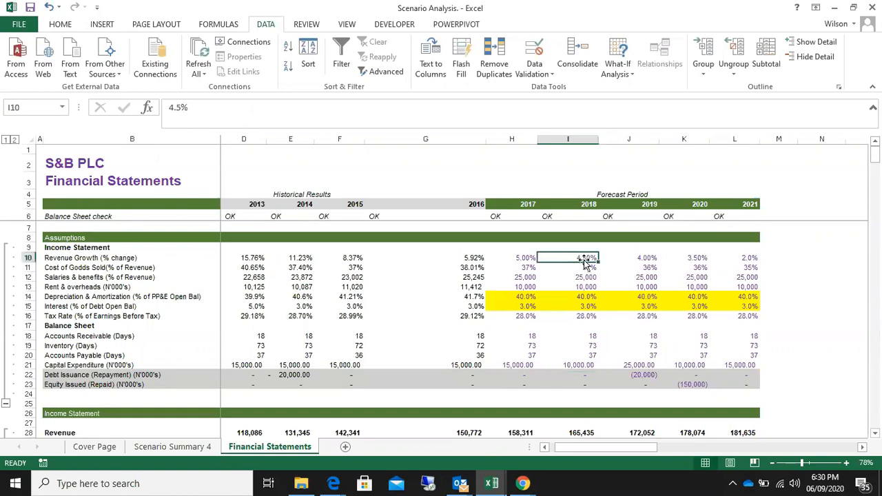
pyautogui.click(655, 258)
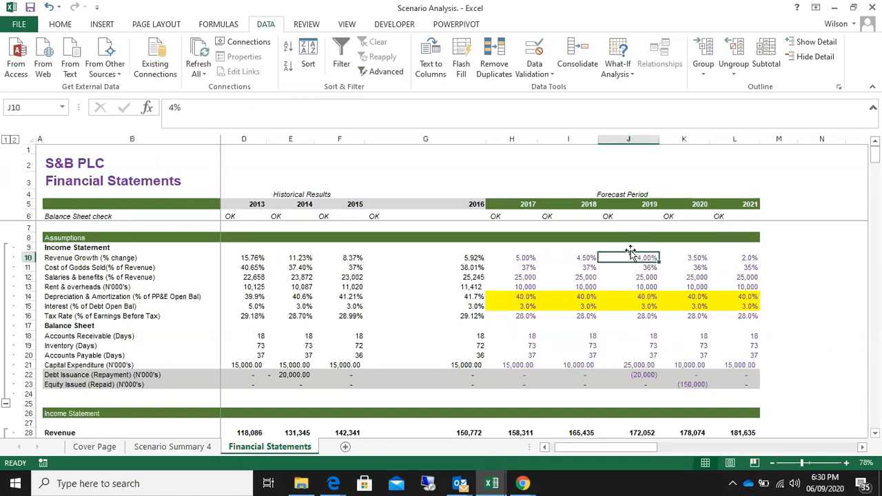
pyautogui.scroll(-20, 687, 289)
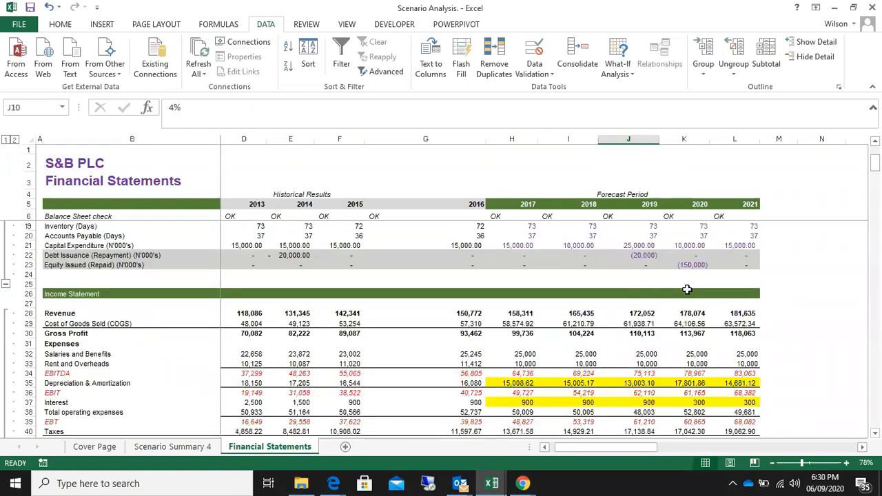
pyautogui.scroll(-18, 684, 299)
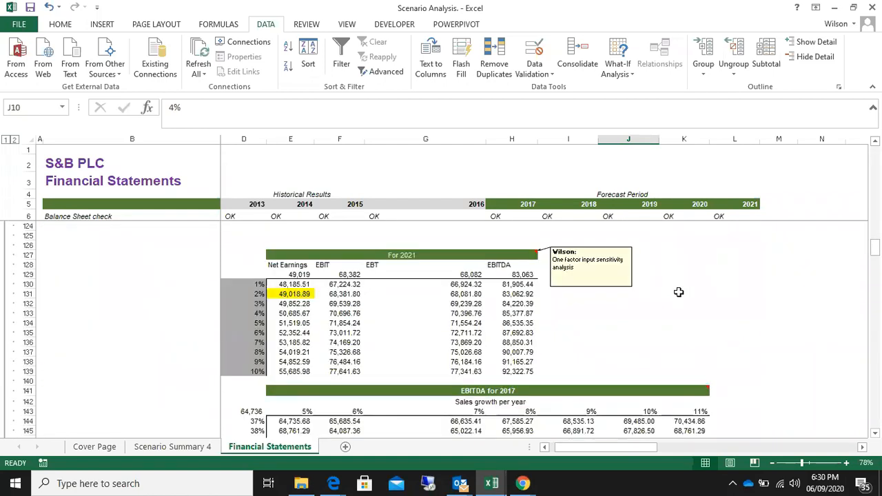
pyautogui.scroll(1, 677, 292)
pyautogui.click(485, 289)
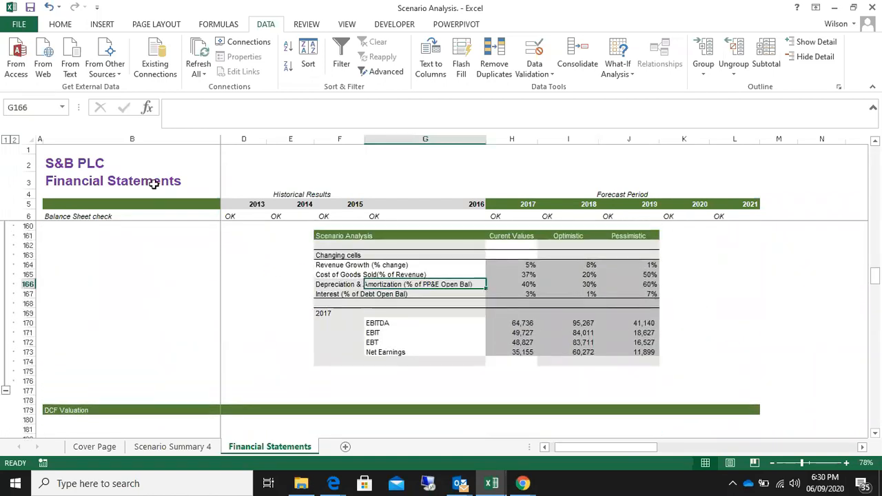
# Inspect the Optimistic scenario's changing cells in Scenario Manager and close it without making changes
pyautogui.click(60, 24)
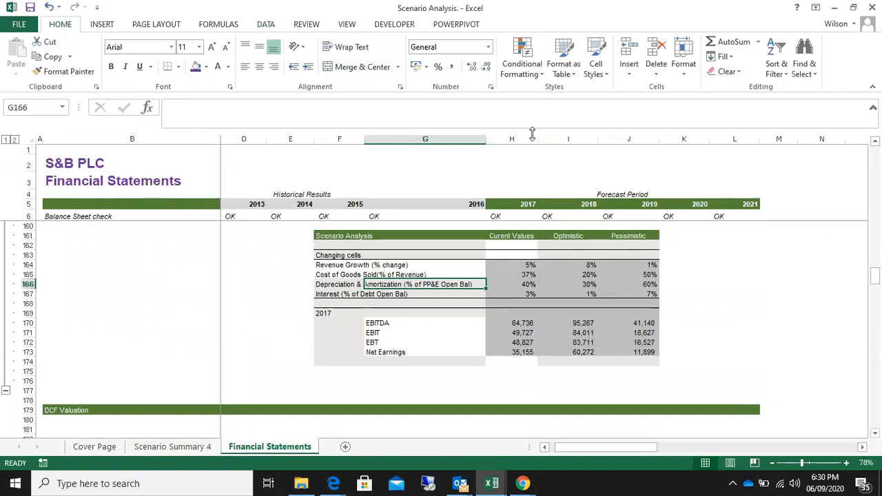
pyautogui.click(266, 25)
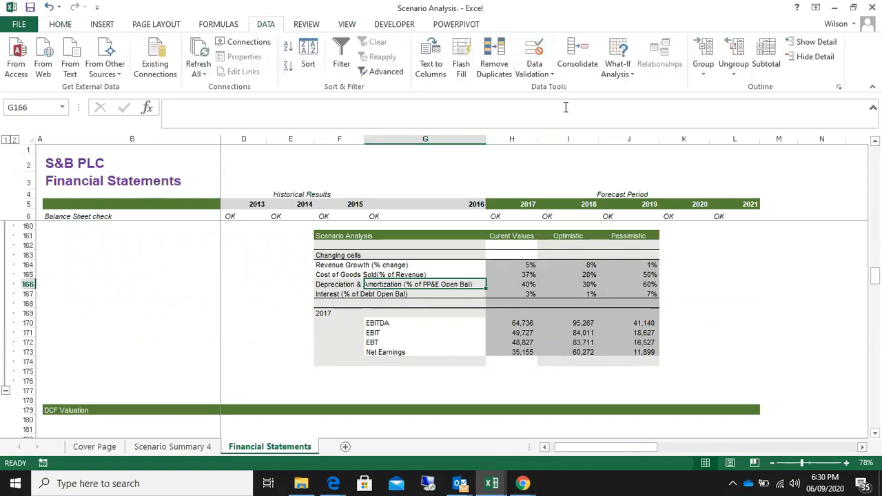
pyautogui.click(627, 72)
pyautogui.click(653, 88)
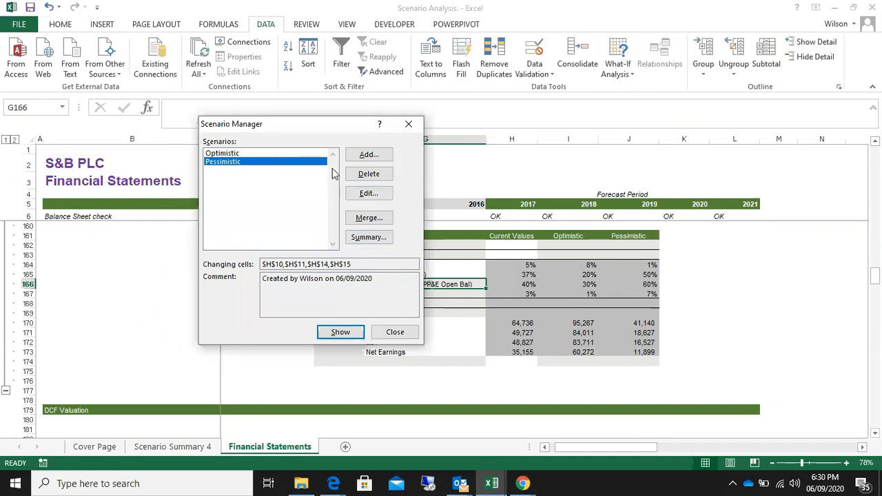
pyautogui.click(252, 152)
pyautogui.click(370, 194)
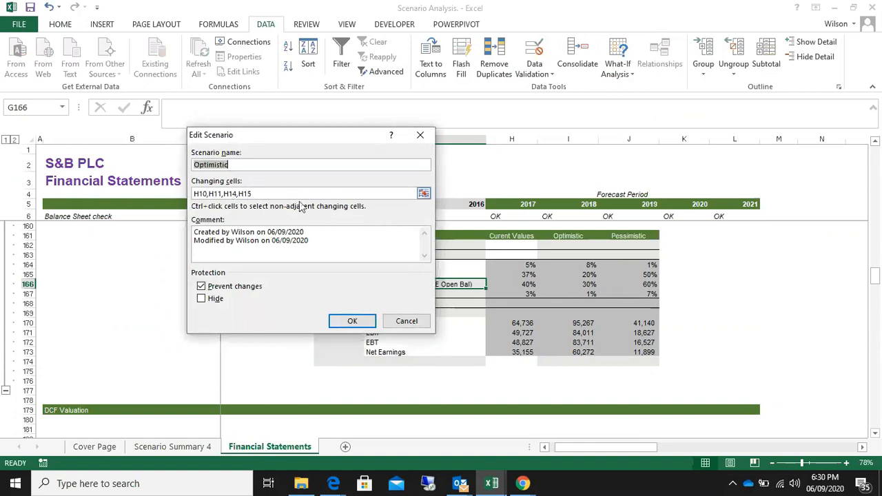
pyautogui.moveTo(301, 136); pyautogui.dragTo(211, 216)
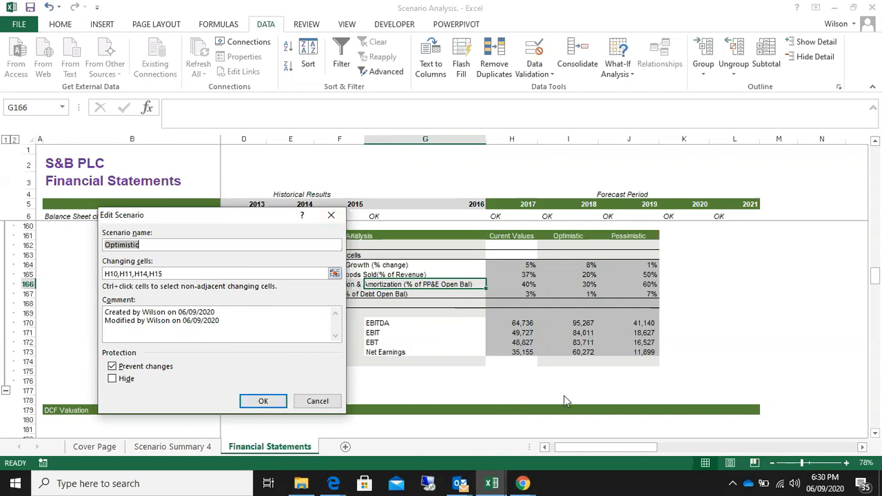
pyautogui.click(310, 403)
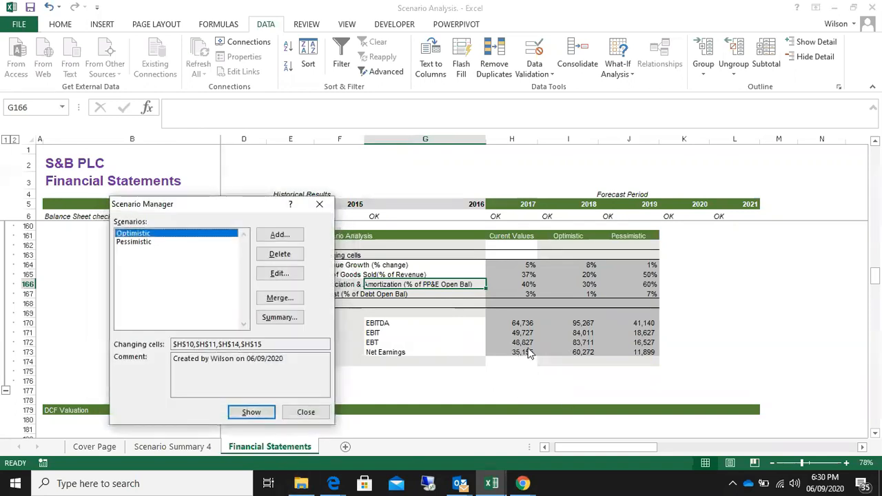
pyautogui.click(307, 412)
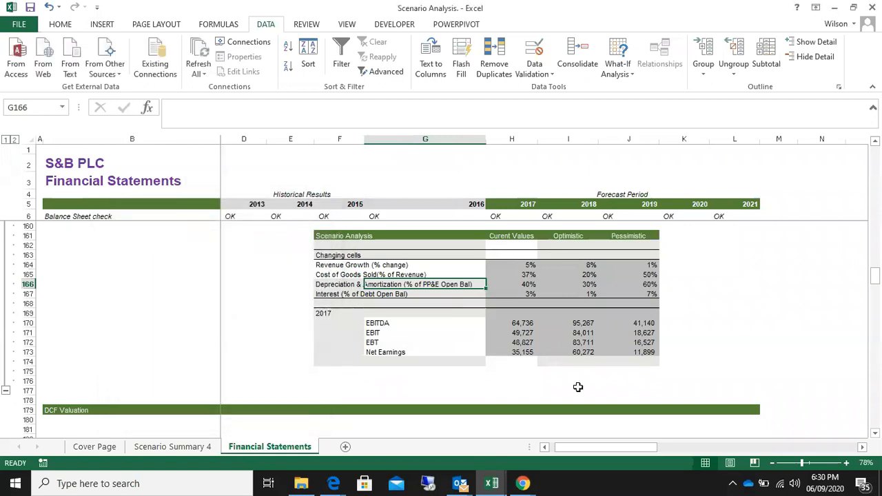
# Review the completed Scenario Analysis table, covering its changing cells and 2017 results for all three cases
pyautogui.scroll(1, 620, 365)
pyautogui.scroll(2, 688, 349)
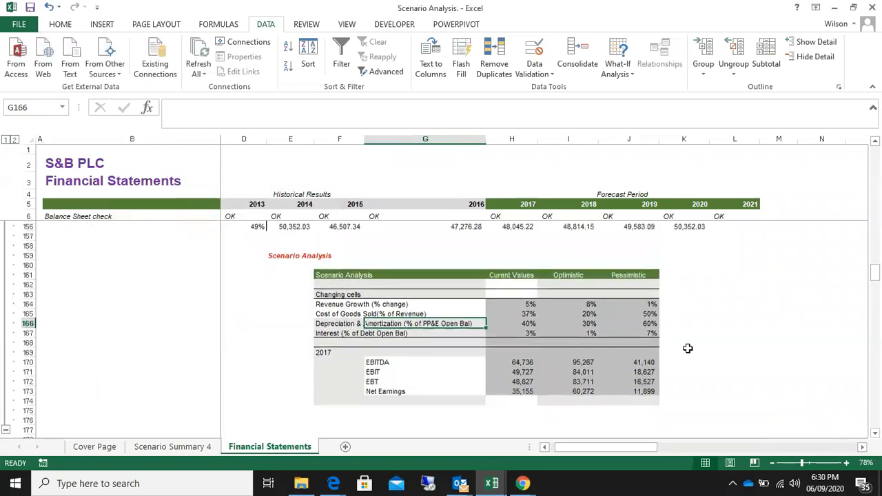
pyautogui.scroll(-2, 688, 349)
pyautogui.click(326, 247)
pyautogui.moveTo(413, 246); pyautogui.dragTo(652, 324)
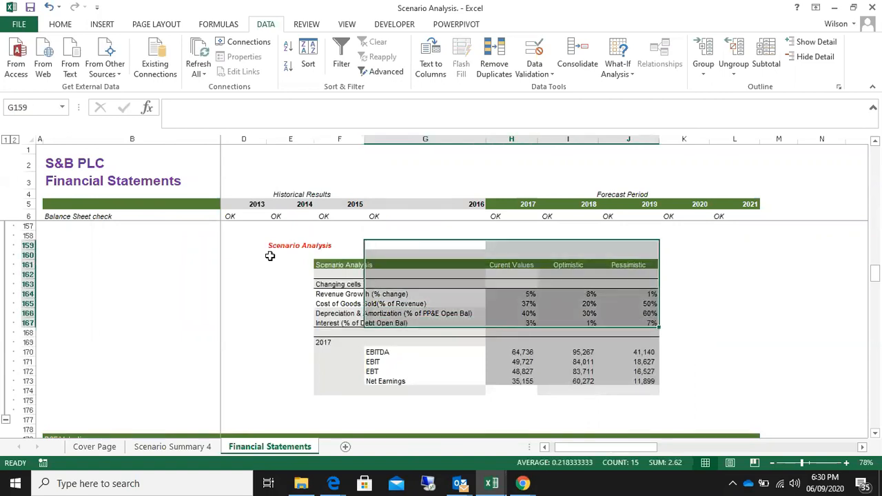
pyautogui.moveTo(288, 254); pyautogui.dragTo(646, 368)
pyautogui.click(731, 322)
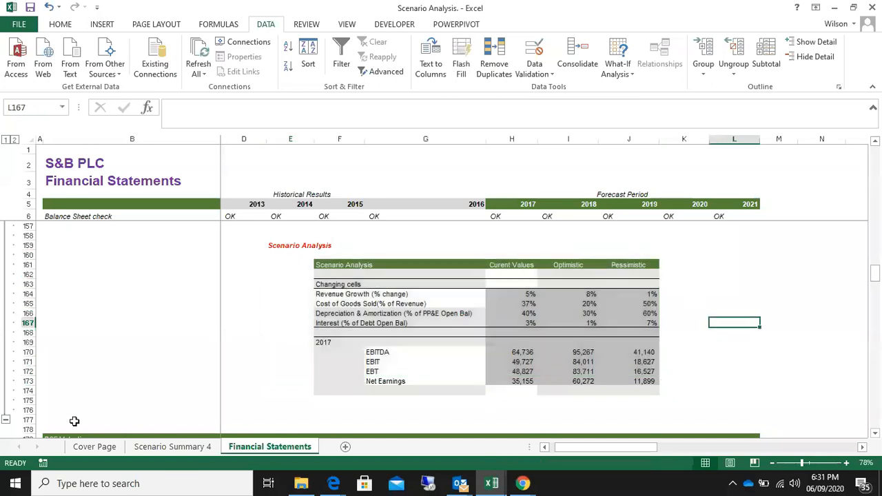
# Compare the scenario summary sheet with the Scenario Analysis table, including its 2017 results block and the EBITDA sensitivity table above it
pyautogui.click(174, 448)
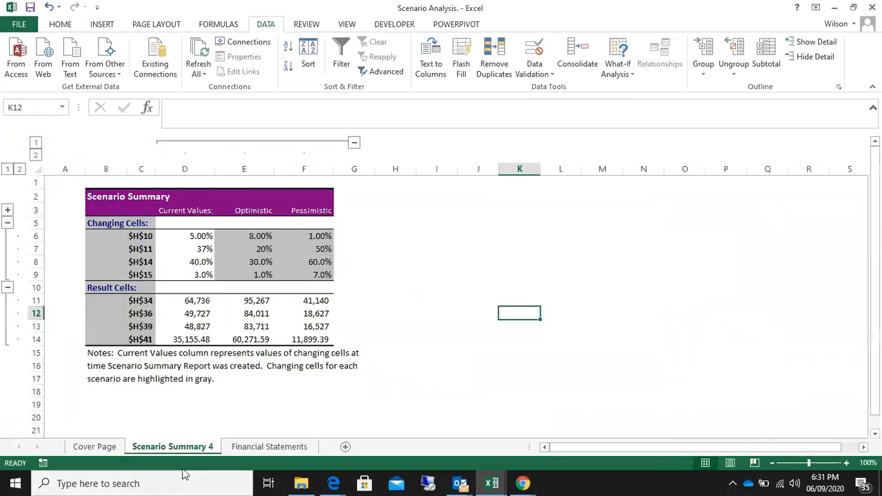
pyautogui.click(269, 447)
pyautogui.moveTo(513, 294); pyautogui.dragTo(638, 337)
pyautogui.click(316, 343)
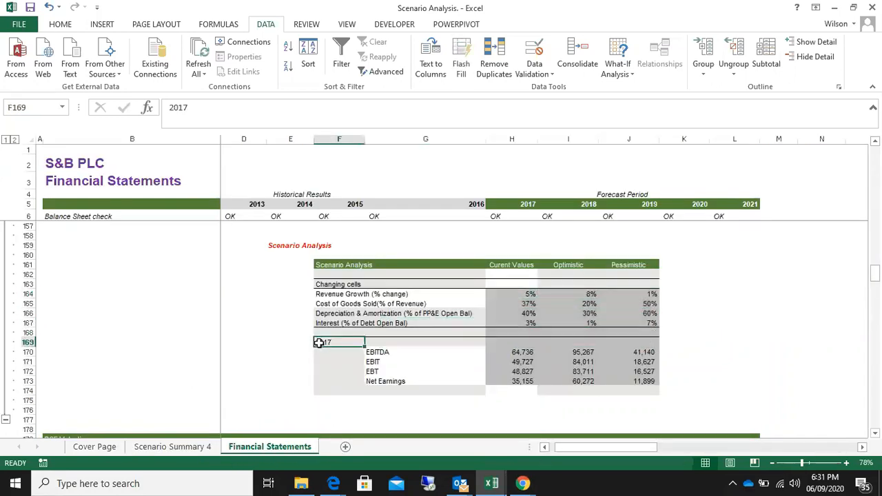
pyautogui.scroll(4, 403, 342)
pyautogui.scroll(-4, 403, 343)
pyautogui.scroll(1, 403, 343)
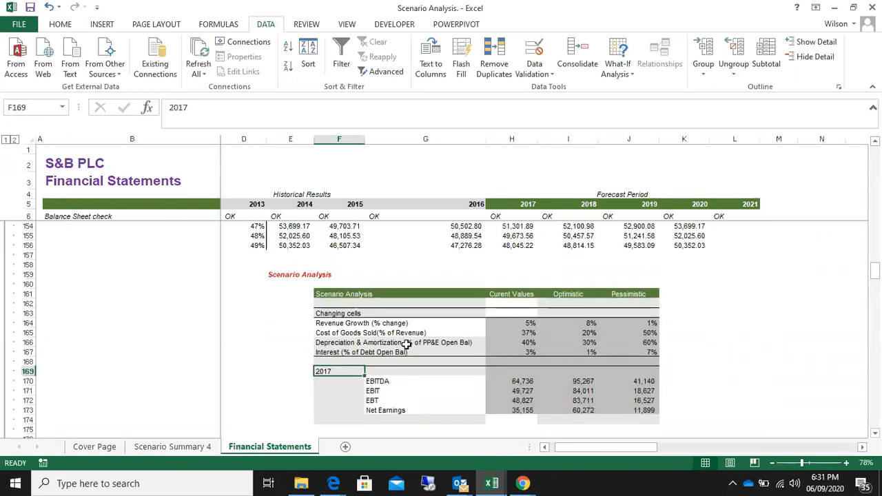
pyautogui.scroll(2, 406, 345)
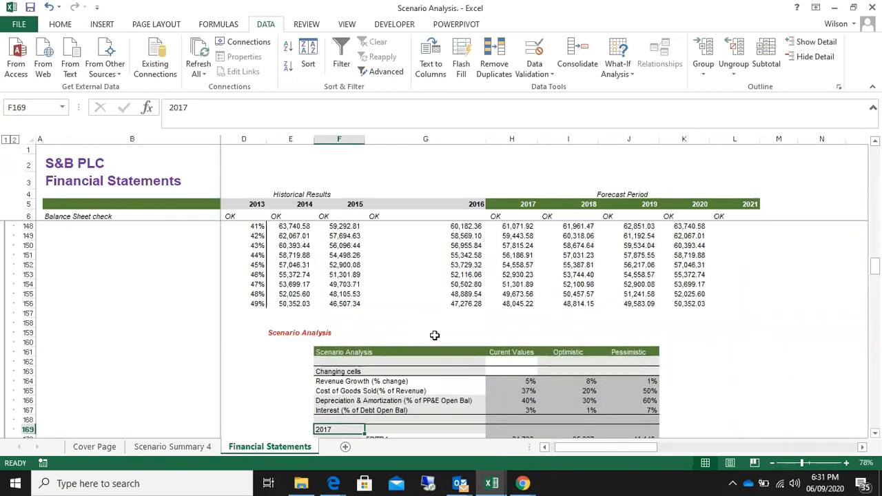
pyautogui.scroll(-3, 435, 335)
pyautogui.scroll(1, 440, 337)
pyautogui.moveTo(292, 292); pyautogui.dragTo(704, 334)
# Examine the 2017 to 2021 forecast assumptions and statements, and return to the Scenario Analysis table
pyautogui.moveTo(529, 205); pyautogui.dragTo(727, 205)
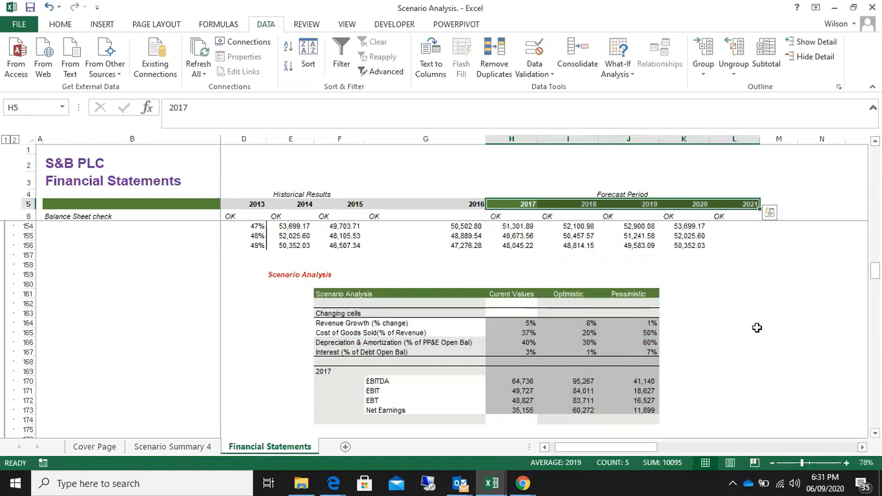
pyautogui.scroll(20, 757, 328)
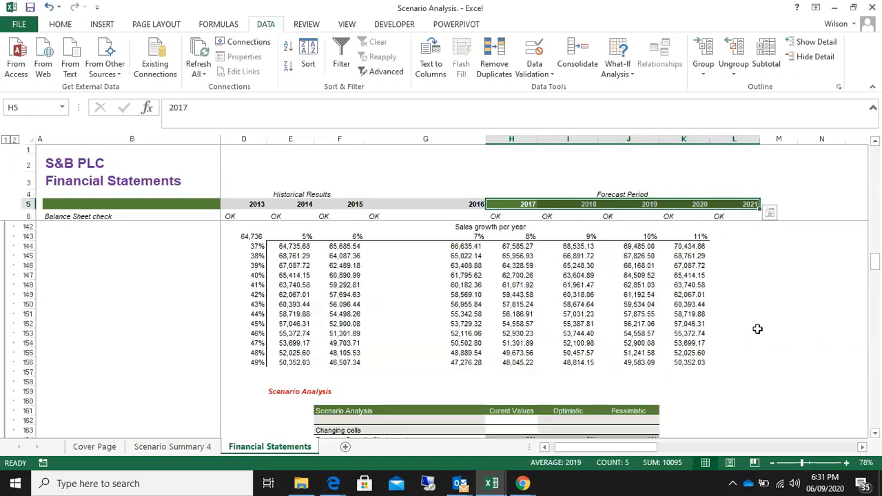
pyautogui.scroll(20, 757, 328)
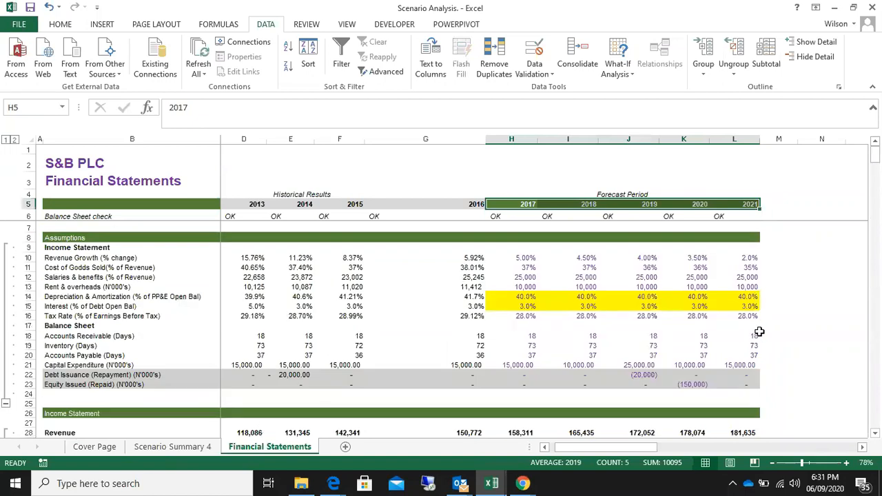
pyautogui.scroll(-1, 758, 331)
pyautogui.scroll(1, 758, 331)
pyautogui.scroll(-6, 758, 330)
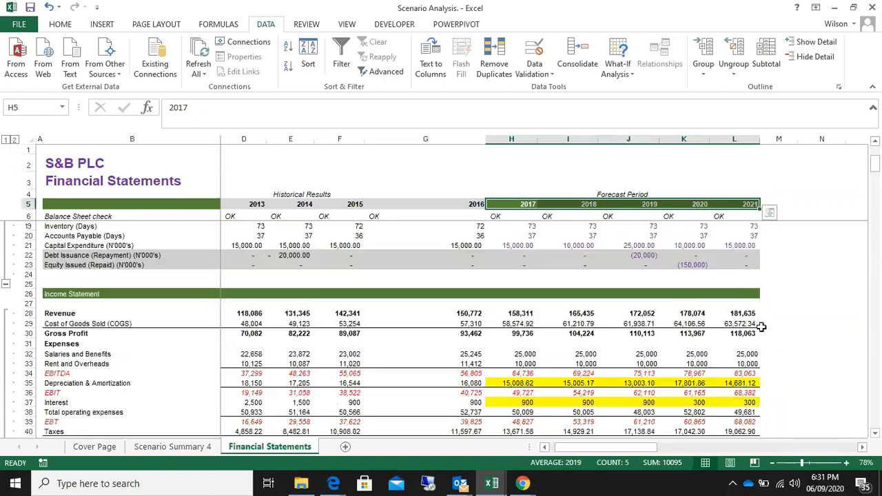
pyautogui.scroll(2, 757, 331)
pyautogui.scroll(-3, 761, 331)
pyautogui.scroll(-20, 764, 331)
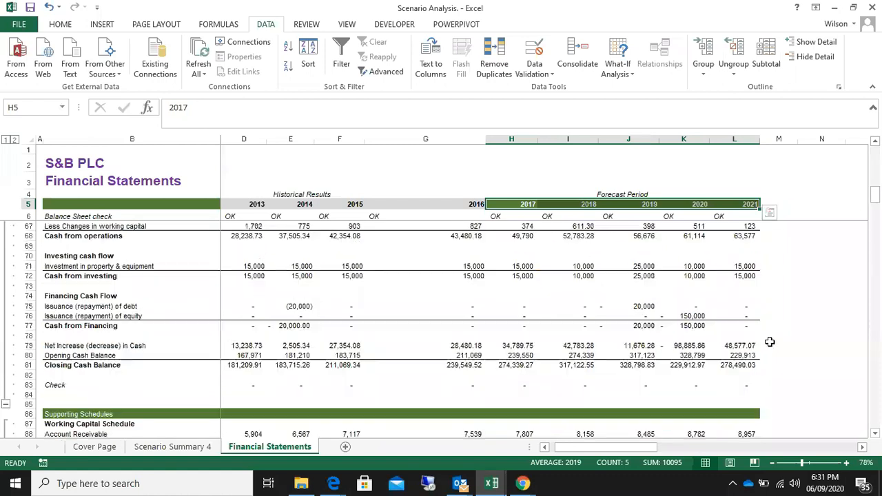
pyautogui.scroll(-3, 781, 338)
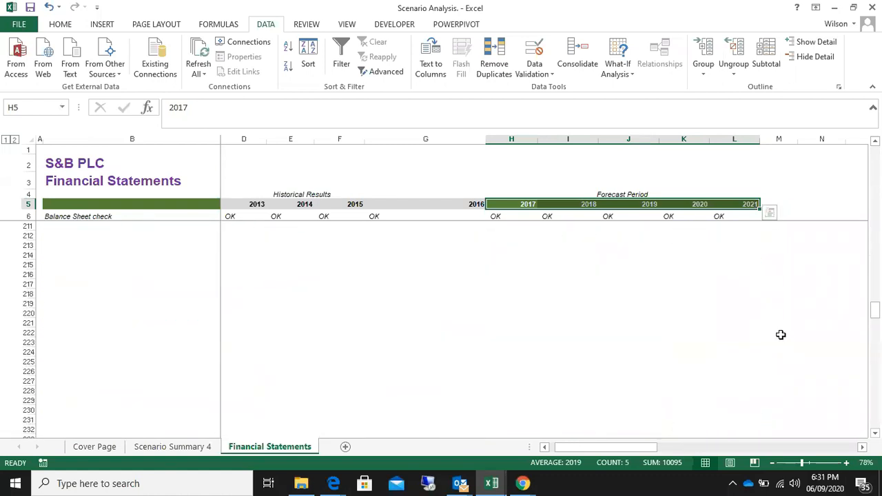
pyautogui.scroll(9, 784, 337)
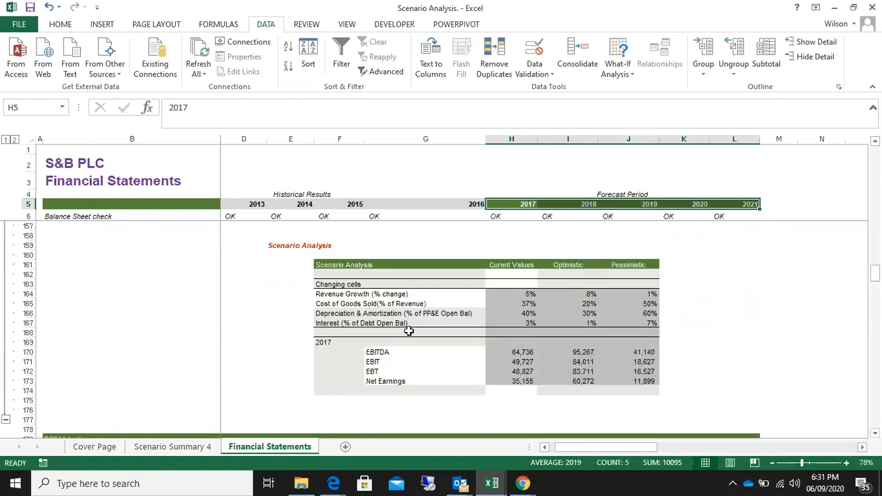
# Compare Revenue Growth across the current, Optimistic and Pessimistic cases and its effect on 2017 EBITDA
pyautogui.click(526, 295)
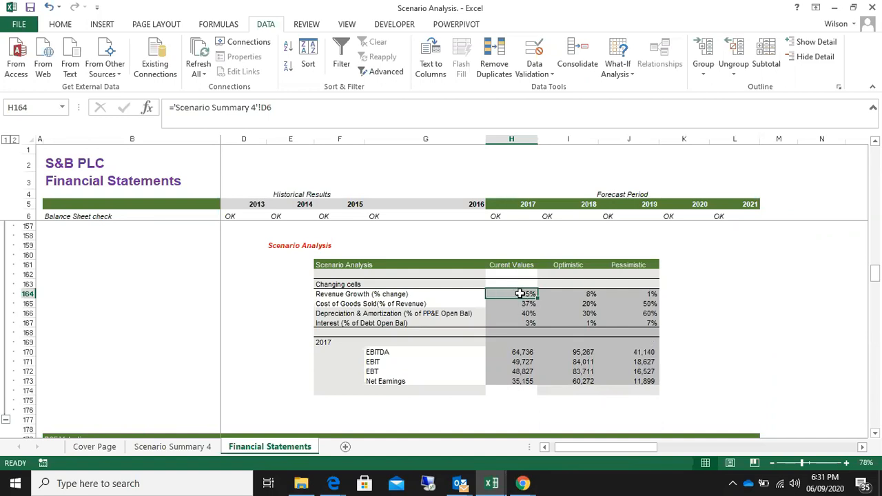
pyautogui.click(347, 294)
pyautogui.click(573, 294)
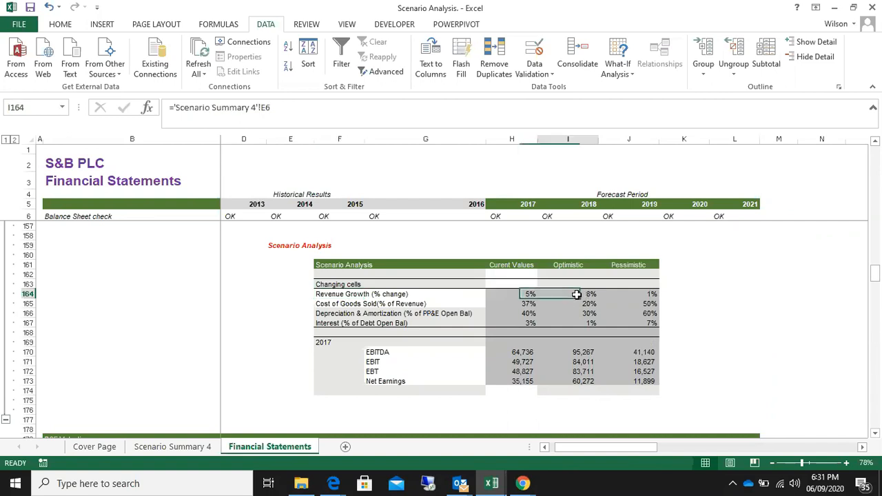
pyautogui.click(641, 295)
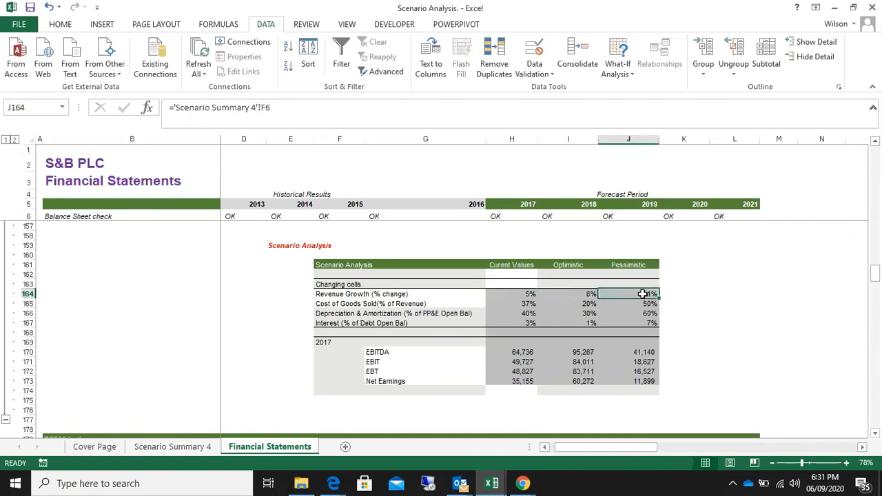
pyautogui.click(518, 295)
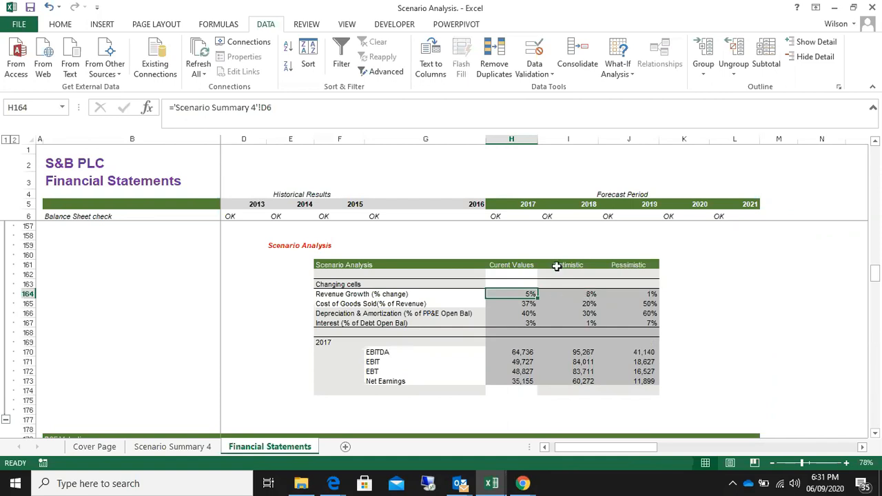
pyautogui.click(586, 294)
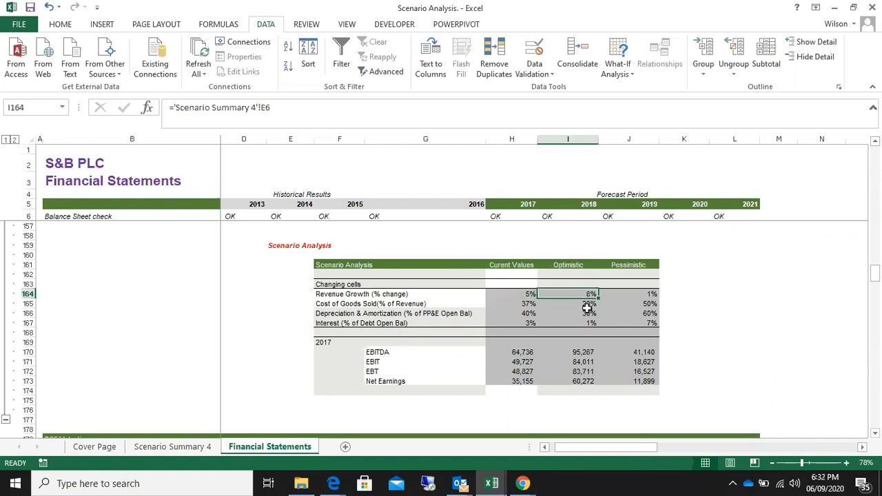
pyautogui.click(379, 352)
pyautogui.click(573, 351)
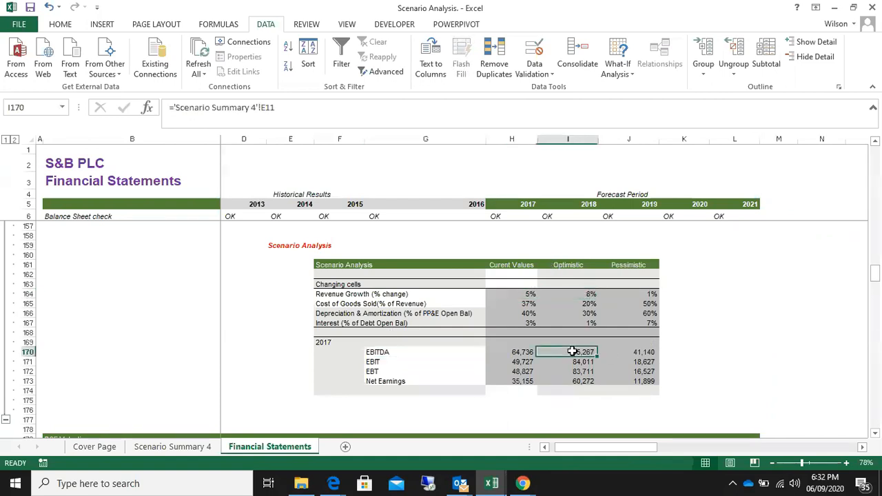
pyautogui.click(648, 294)
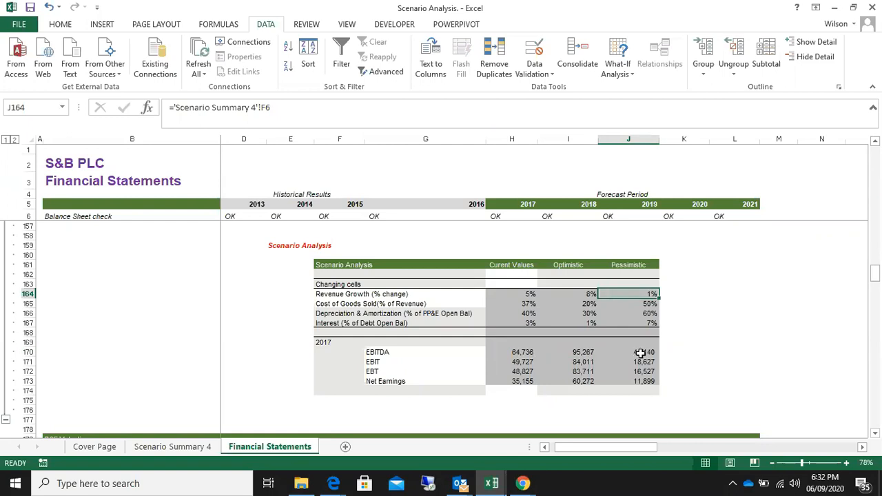
# Compare the 2017 EBIT, EBT and Net Earnings across the current, Optimistic and Pessimistic cases in the Scenario Analysis table
pyautogui.click(373, 362)
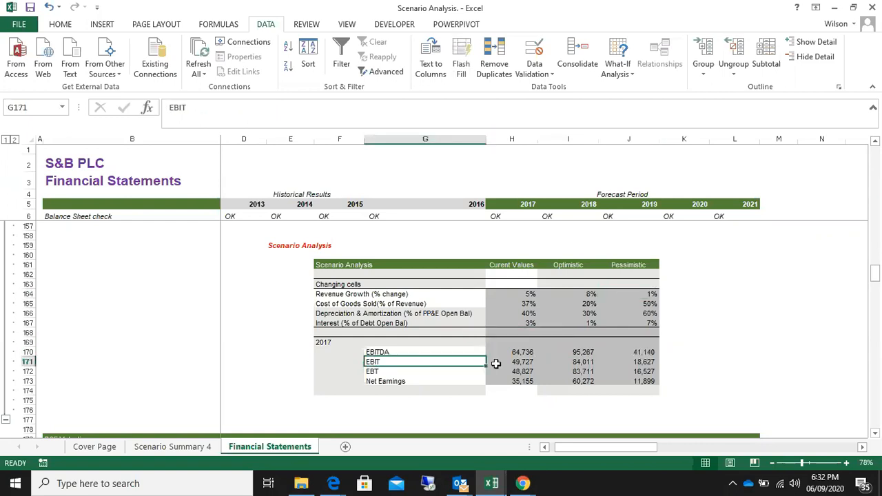
pyautogui.click(516, 362)
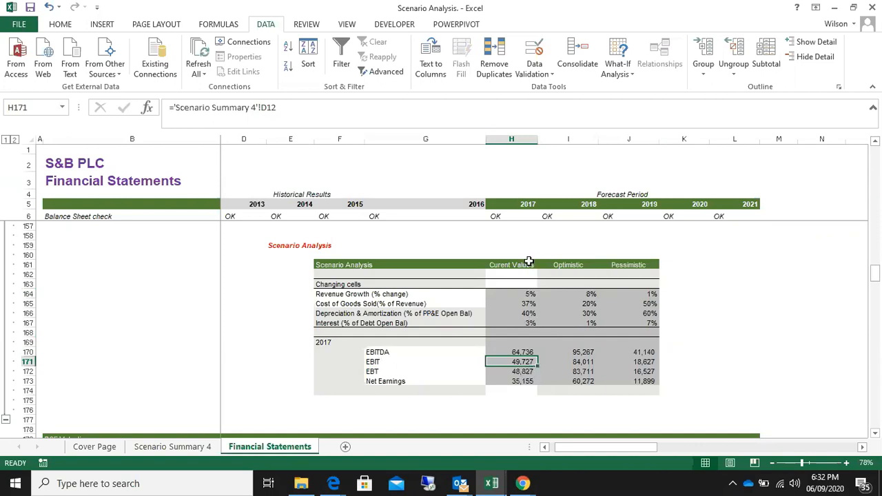
pyautogui.click(552, 362)
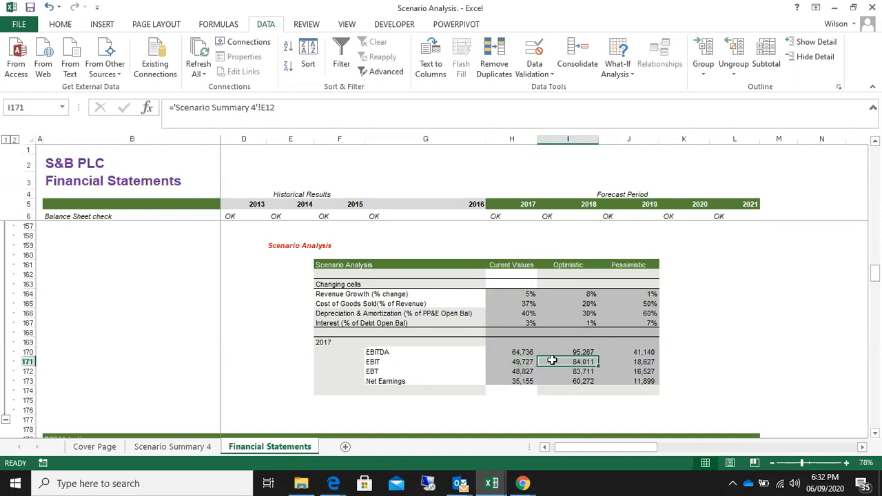
pyautogui.click(644, 362)
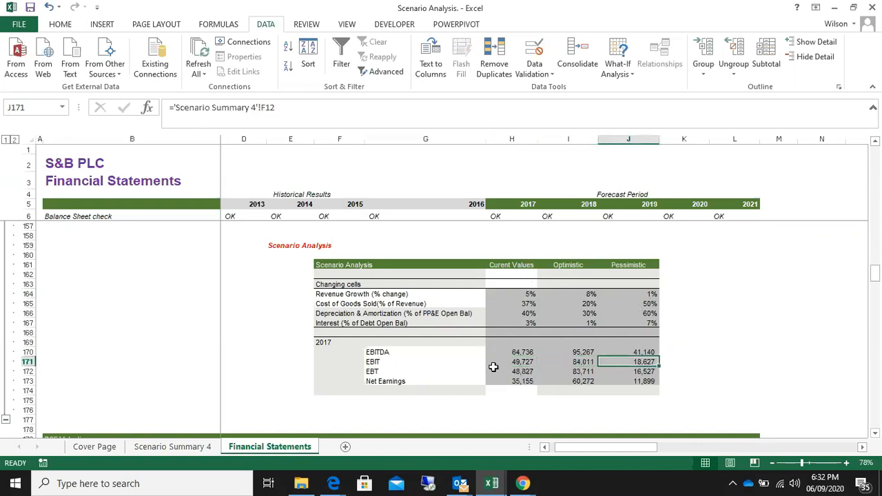
pyautogui.click(379, 373)
pyautogui.click(530, 372)
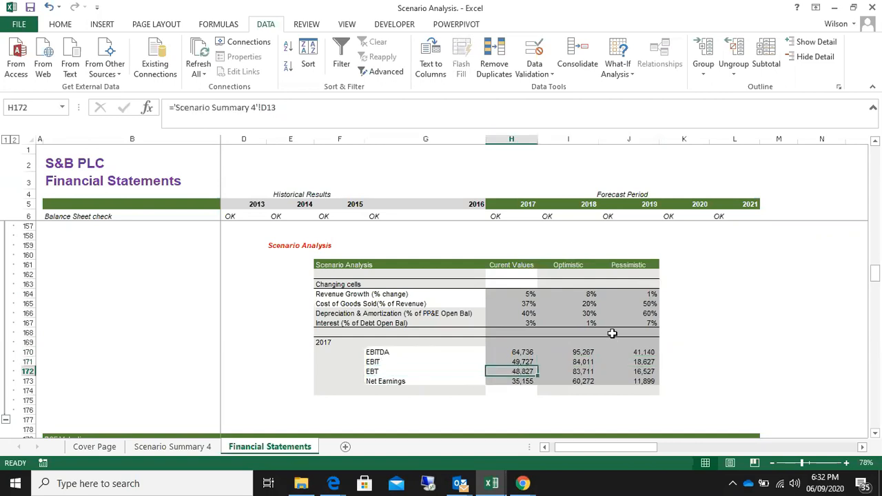
pyautogui.click(584, 372)
pyautogui.click(647, 371)
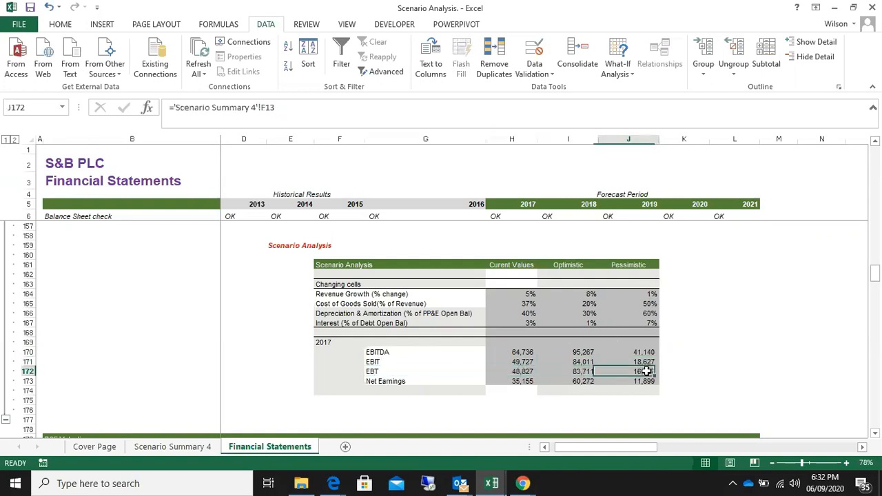
pyautogui.click(377, 382)
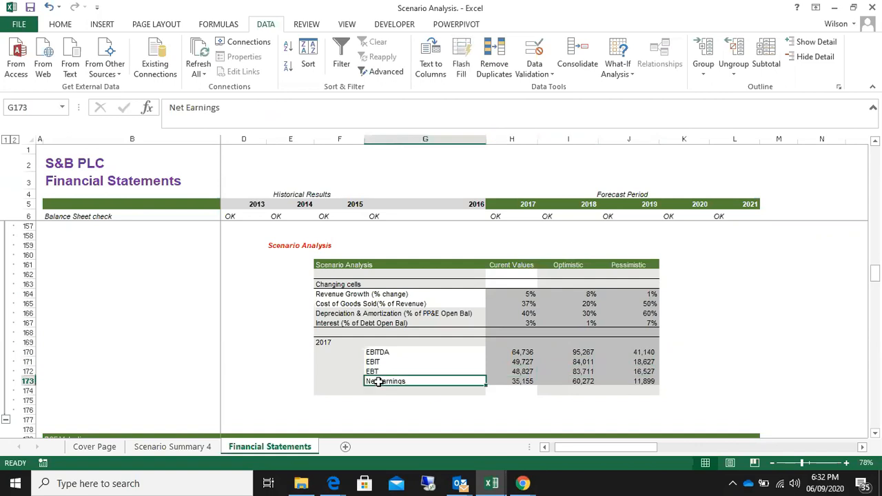
pyautogui.click(525, 383)
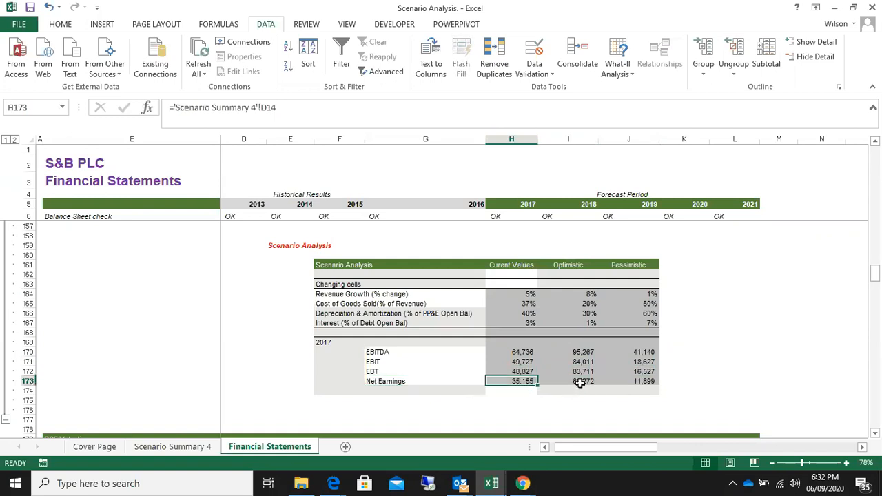
pyautogui.click(581, 383)
pyautogui.click(639, 383)
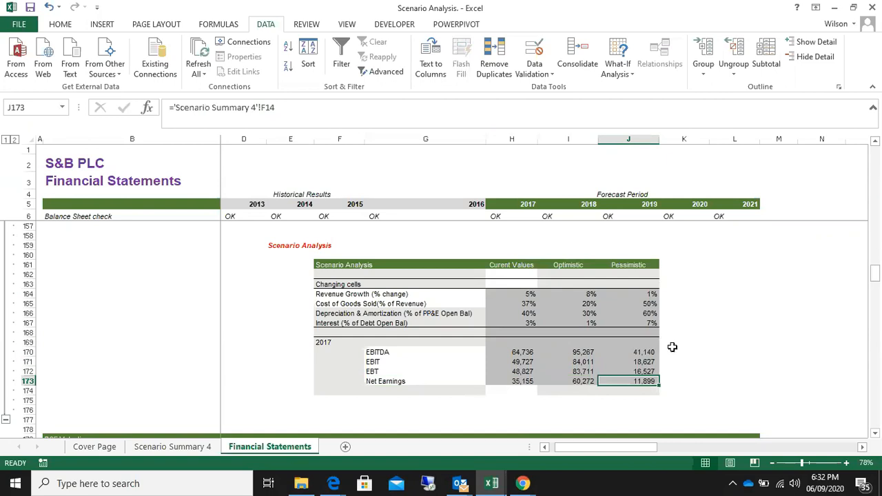
pyautogui.moveTo(672, 348); pyautogui.dragTo(674, 381)
pyautogui.moveTo(369, 353); pyautogui.dragTo(651, 383)
pyautogui.click(695, 361)
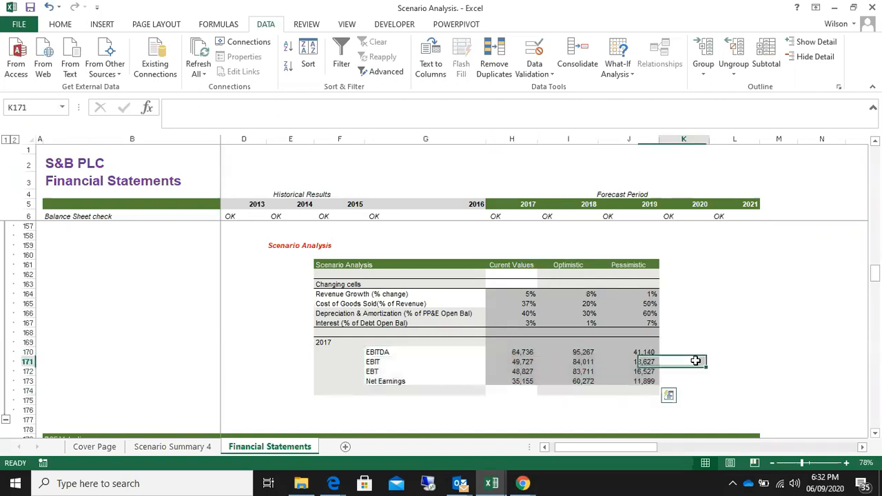
# Collapse the Assumptions, Income Statement and Balance Sheet row groups on the Financial Statements sheet
pyautogui.scroll(12, 736, 331)
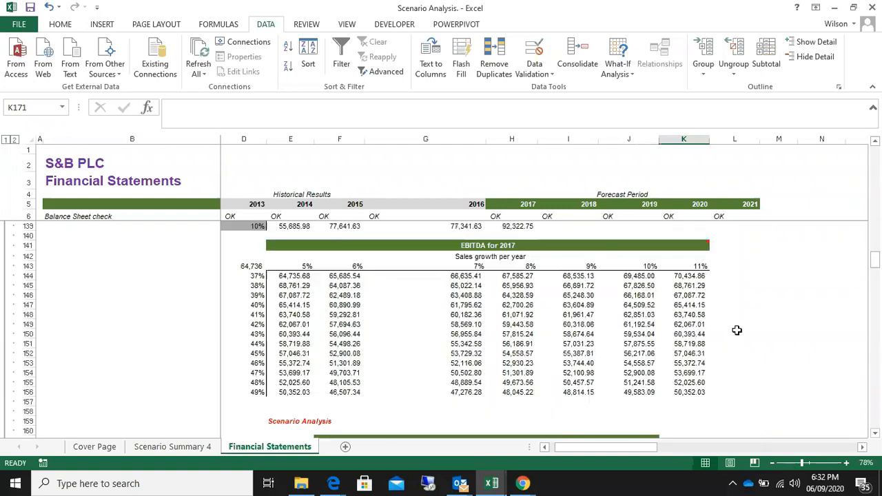
pyautogui.scroll(14, 737, 328)
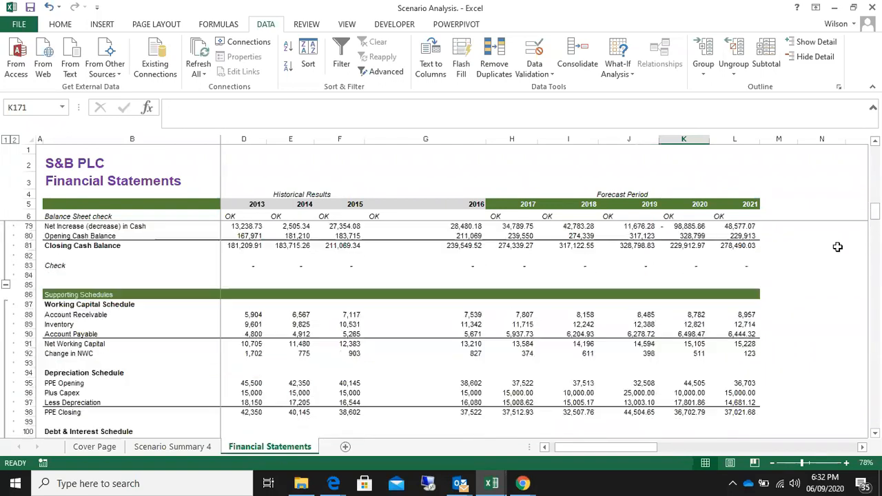
pyautogui.moveTo(875, 220); pyautogui.dragTo(875, 155)
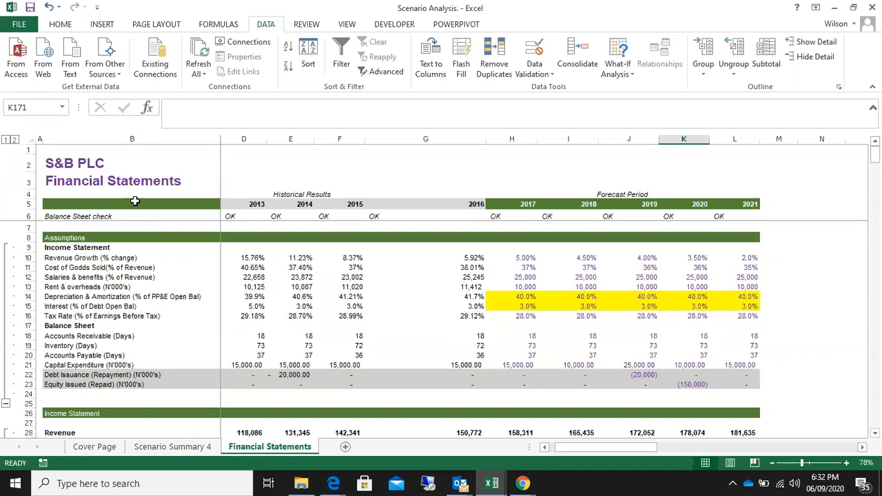
pyautogui.click(5, 406)
pyautogui.scroll(-1, 10, 417)
pyautogui.click(5, 404)
pyautogui.scroll(-4, 10, 400)
pyautogui.click(6, 326)
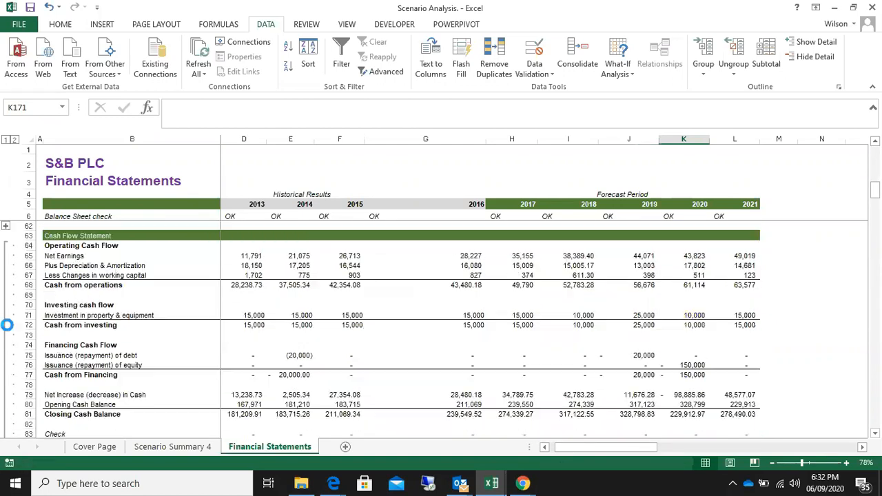
# Collapse the Cash Flow Statement, Supporting Schedules, Financial Indicators and Sensitivity & Scenario Analysis row groups on the Financial Statements sheet
pyautogui.scroll(-3, 10, 328)
pyautogui.click(6, 364)
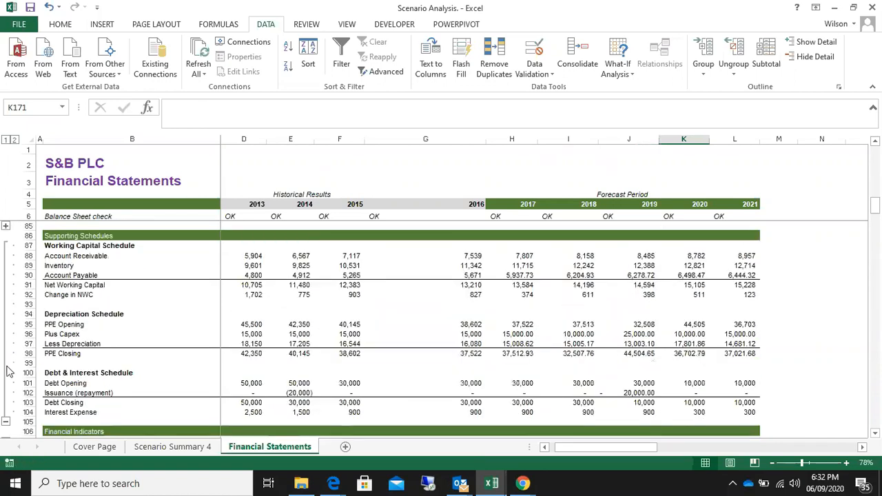
pyautogui.scroll(-3, 8, 358)
pyautogui.click(6, 335)
pyautogui.scroll(-2, 9, 345)
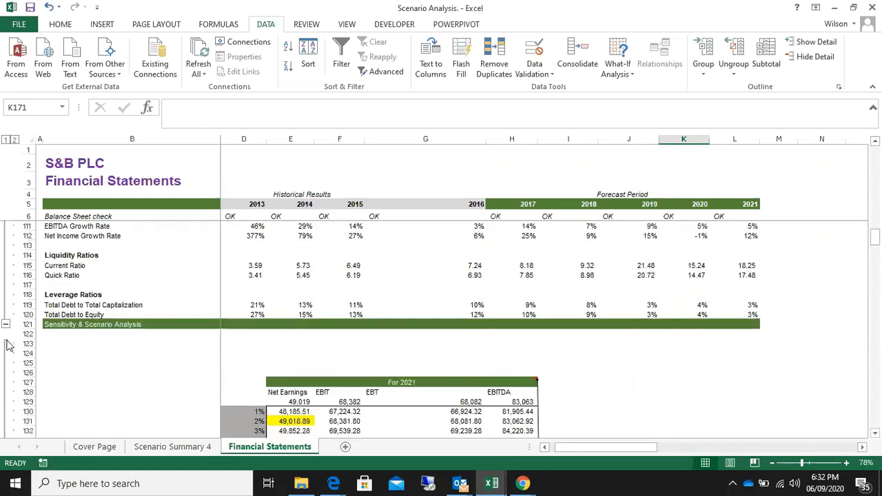
pyautogui.click(5, 324)
pyautogui.scroll(-6, 9, 338)
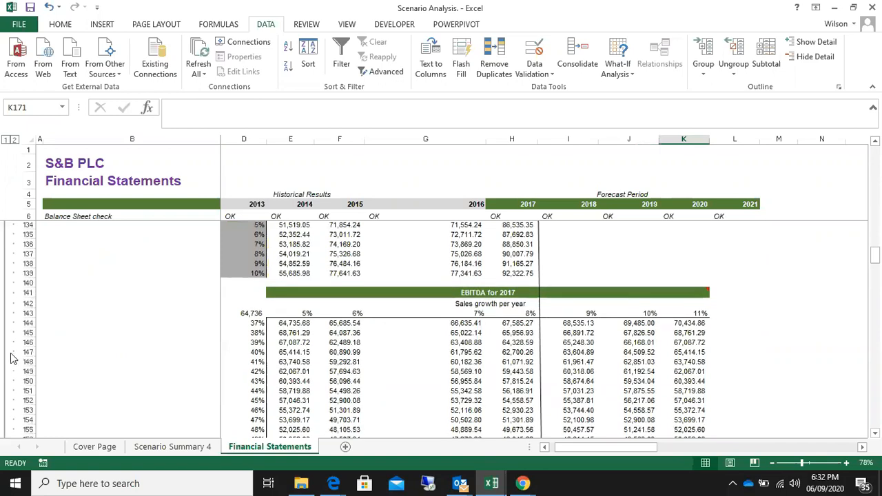
pyautogui.scroll(-7, 11, 361)
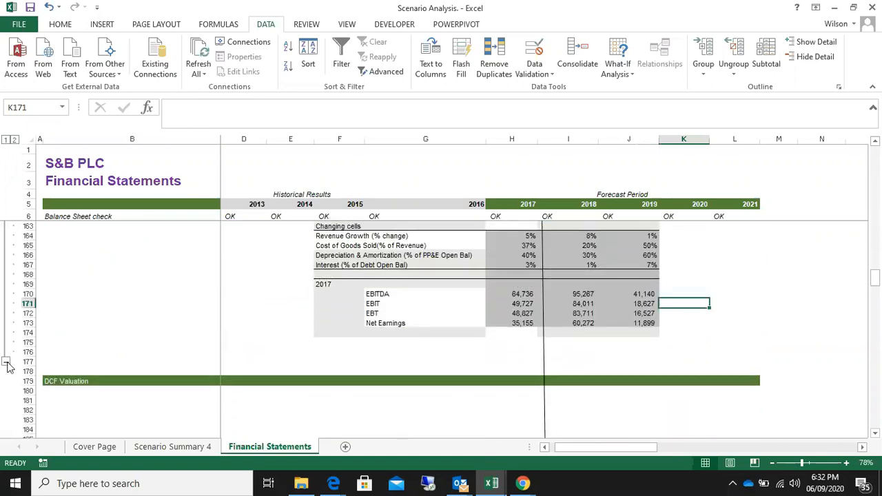
pyautogui.click(6, 363)
pyautogui.scroll(5, 73, 374)
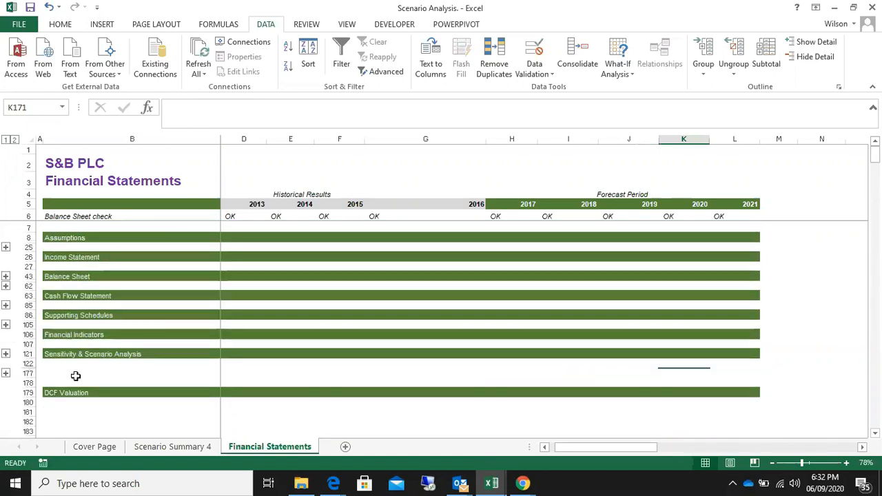
pyautogui.click(805, 247)
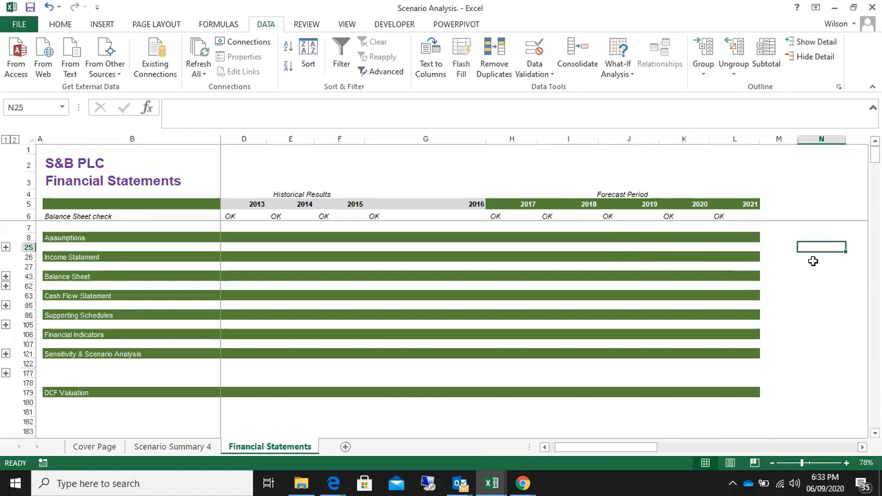
# Go through the collapsed section headings one by one from Assumptions to DCF Valuation, and examine the DCF Valuation row across its columns
pyautogui.click(85, 238)
pyautogui.click(87, 257)
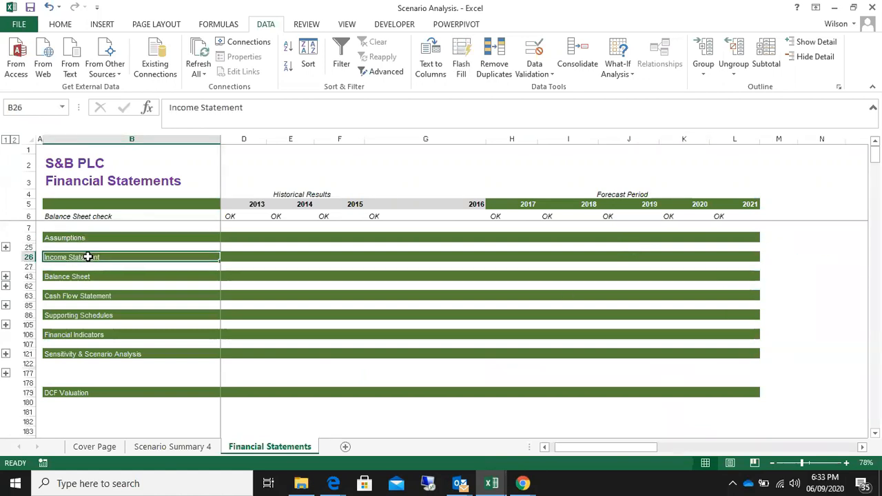
pyautogui.click(92, 275)
pyautogui.click(83, 295)
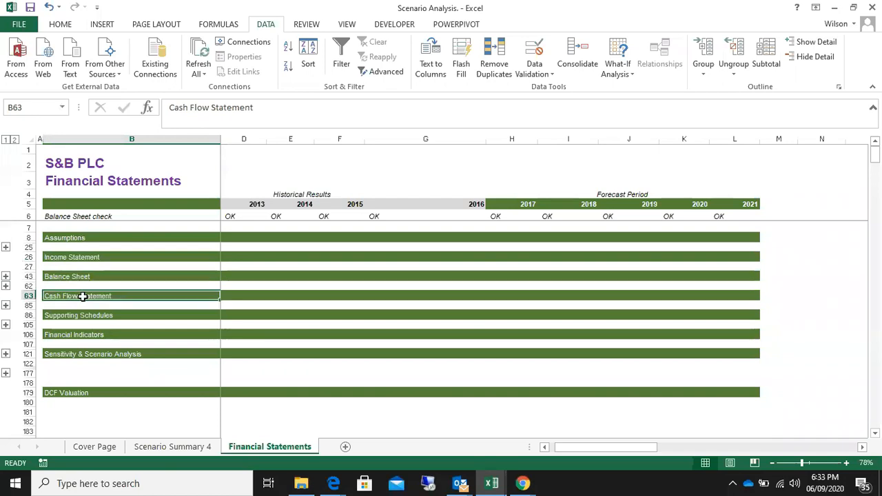
pyautogui.click(75, 318)
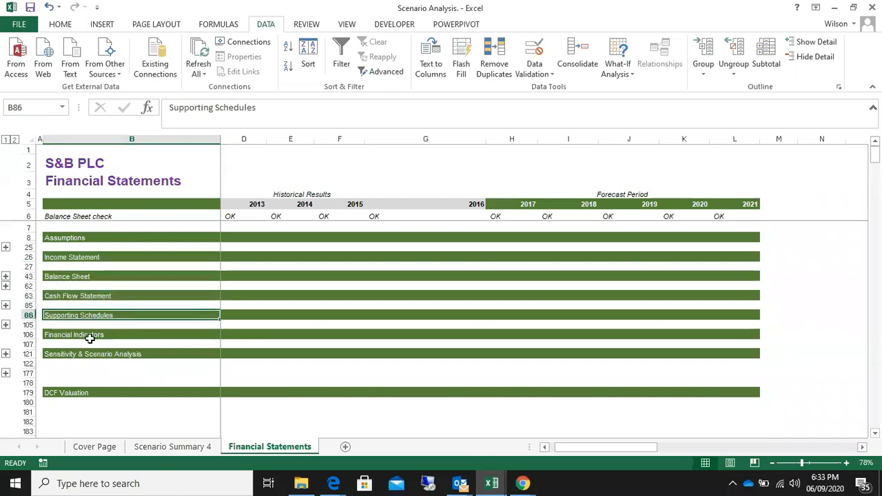
pyautogui.click(108, 336)
pyautogui.click(102, 356)
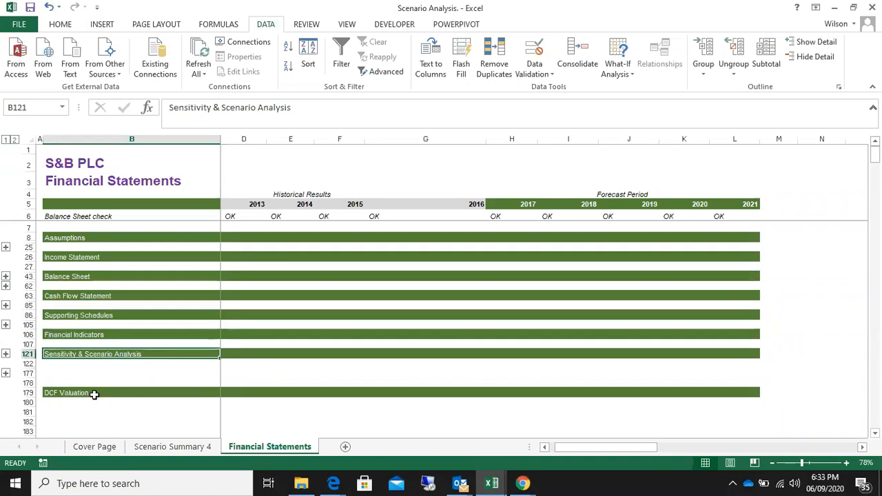
pyautogui.click(94, 394)
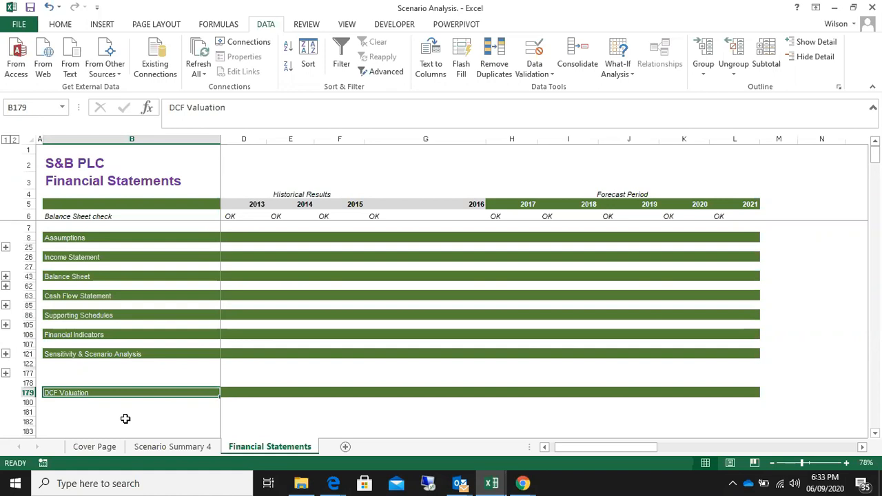
pyautogui.click(24, 393)
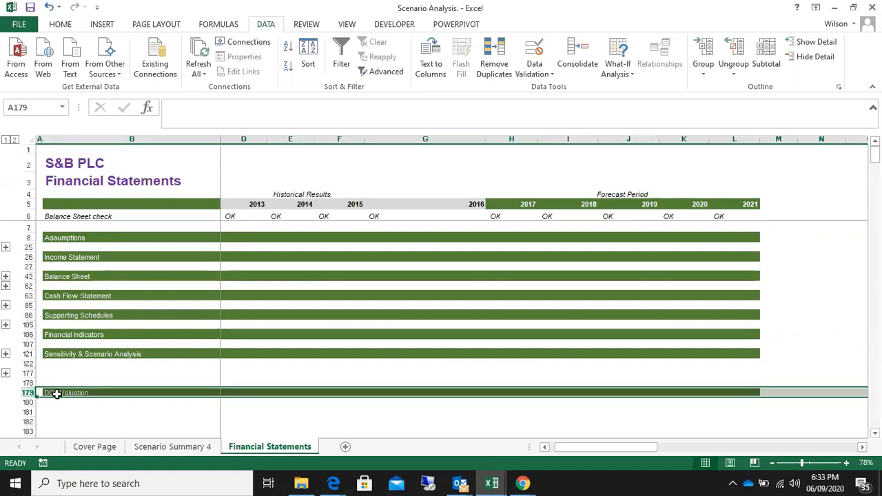
pyautogui.click(57, 392)
pyautogui.moveTo(238, 391); pyautogui.dragTo(844, 396)
pyautogui.click(109, 373)
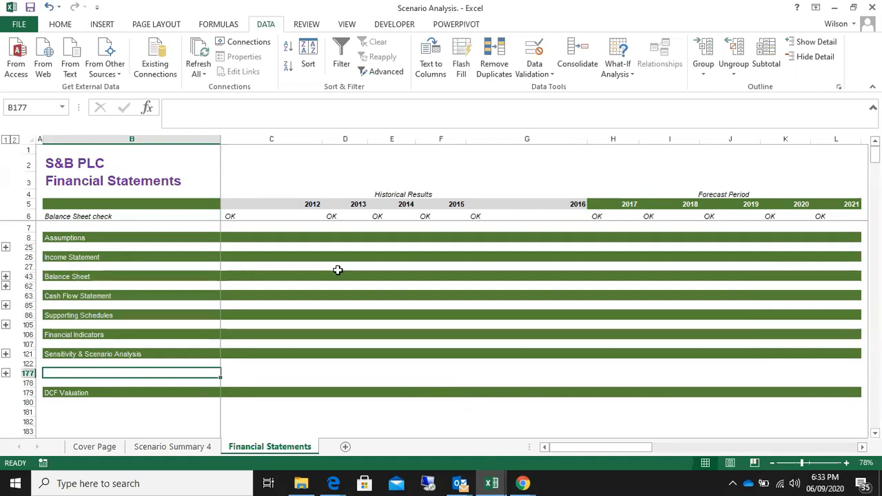
# Review the block of model sections preceding DCF Valuation once more, ending on the DCF Valuation heading in row 179
pyautogui.moveTo(94, 237); pyautogui.dragTo(120, 382)
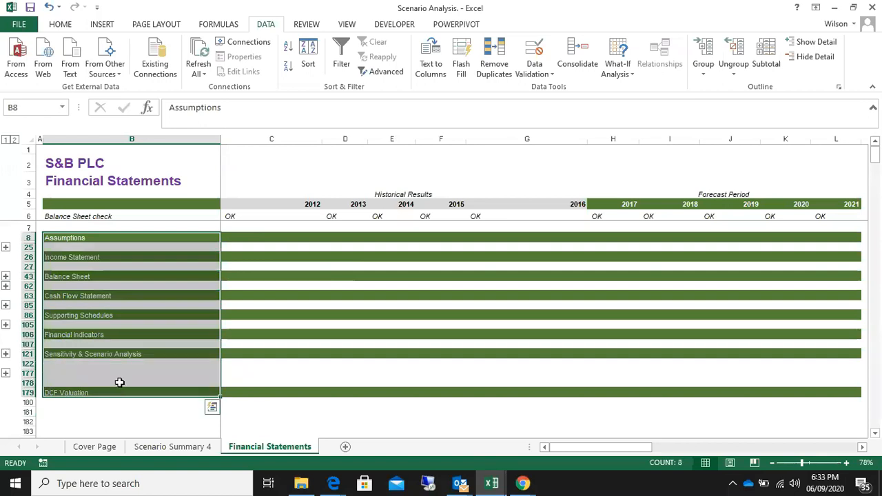
pyautogui.moveTo(99, 238); pyautogui.dragTo(99, 382)
pyautogui.click(89, 237)
pyautogui.click(83, 257)
pyautogui.click(79, 293)
pyautogui.click(80, 314)
pyautogui.click(107, 335)
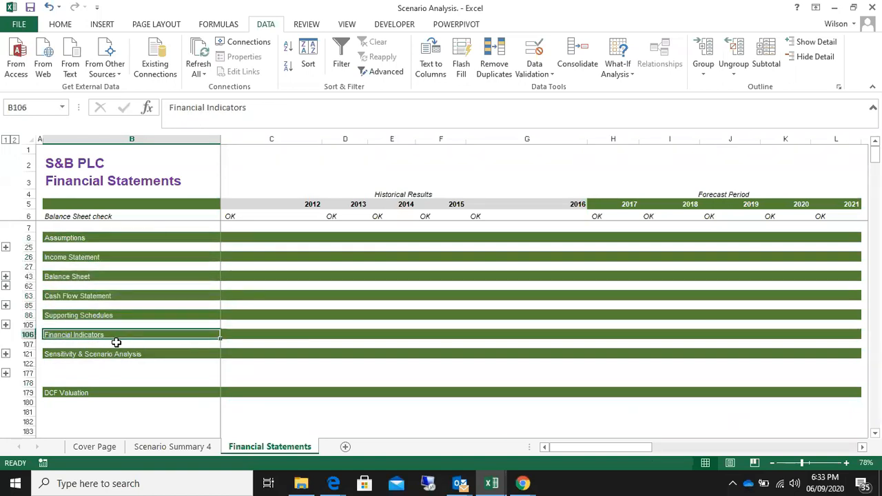
pyautogui.click(112, 354)
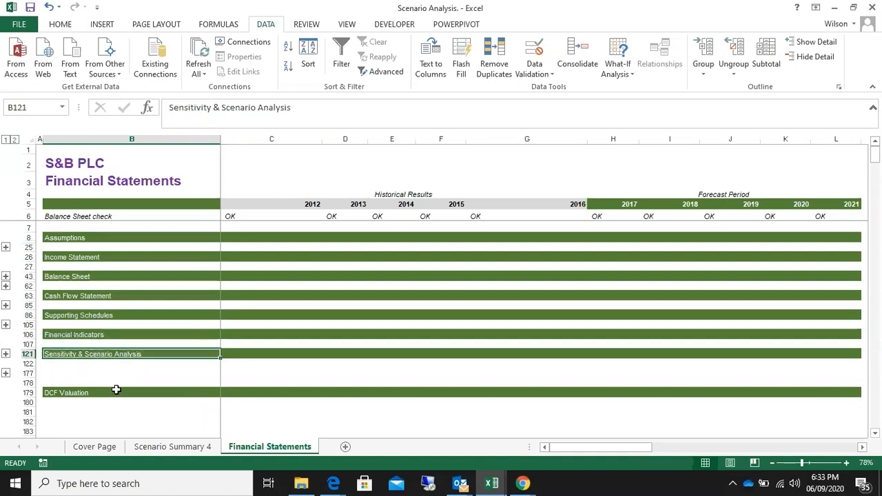
pyautogui.click(84, 394)
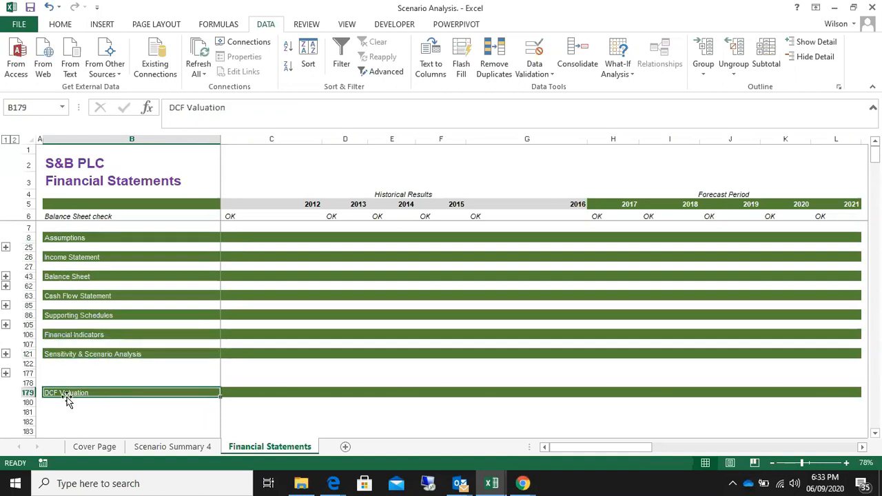
pyautogui.click(26, 393)
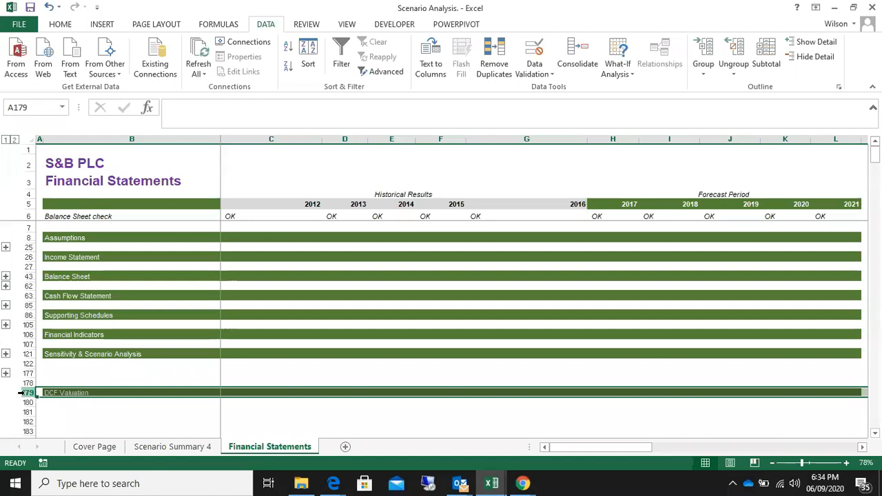
pyautogui.click(92, 392)
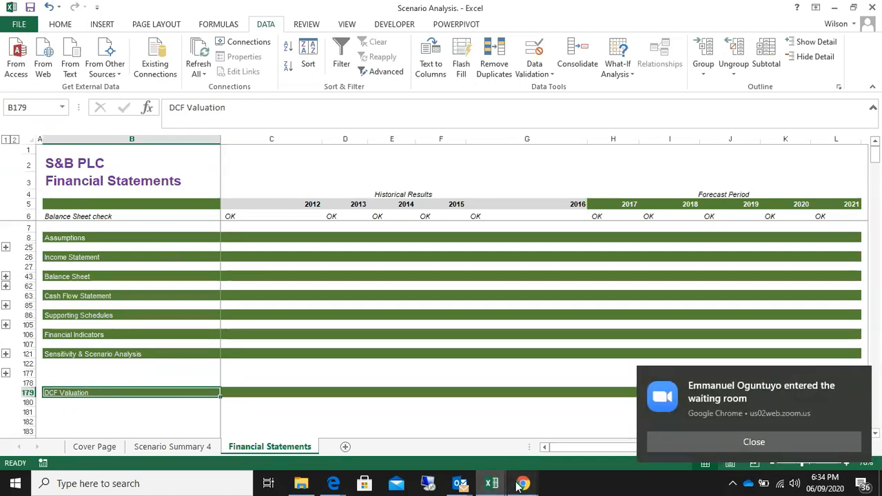
# Switch to the Zoom meeting in Chrome, admit the guest from the waiting room, and return to the Scenario Analysis workbook in Excel
pyautogui.moveTo(518, 486)
pyautogui.click(507, 433)
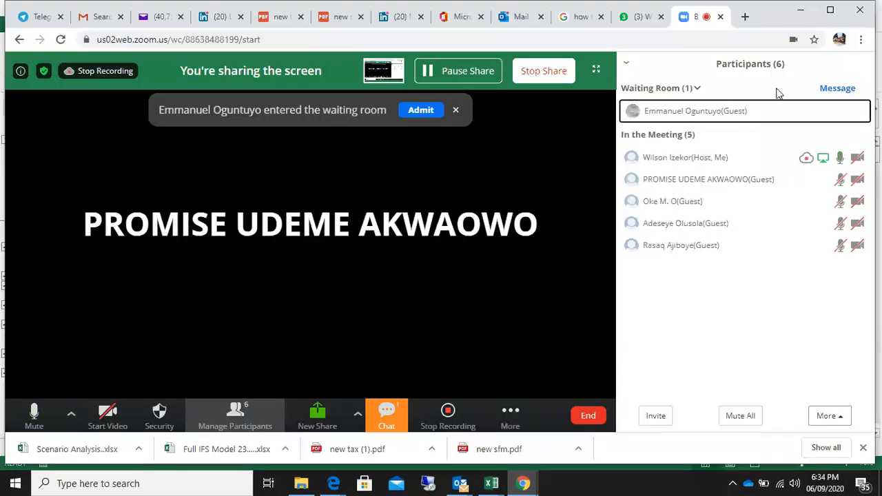
pyautogui.click(807, 112)
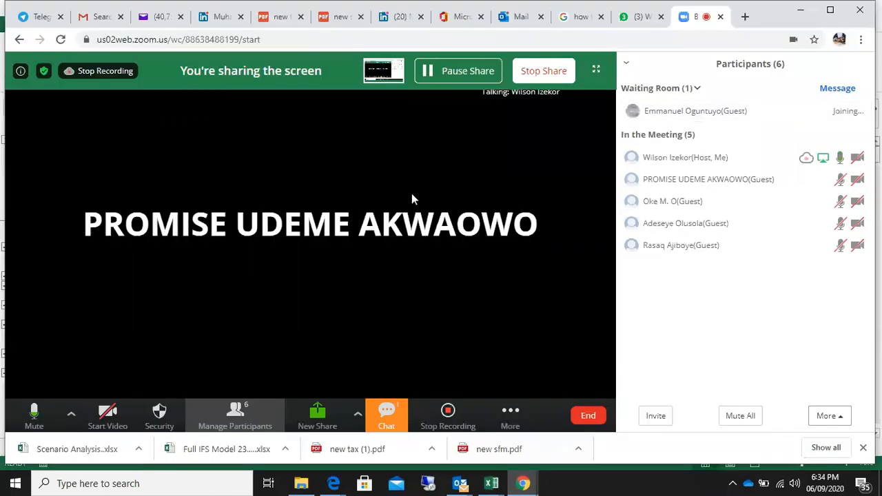
pyautogui.moveTo(489, 485)
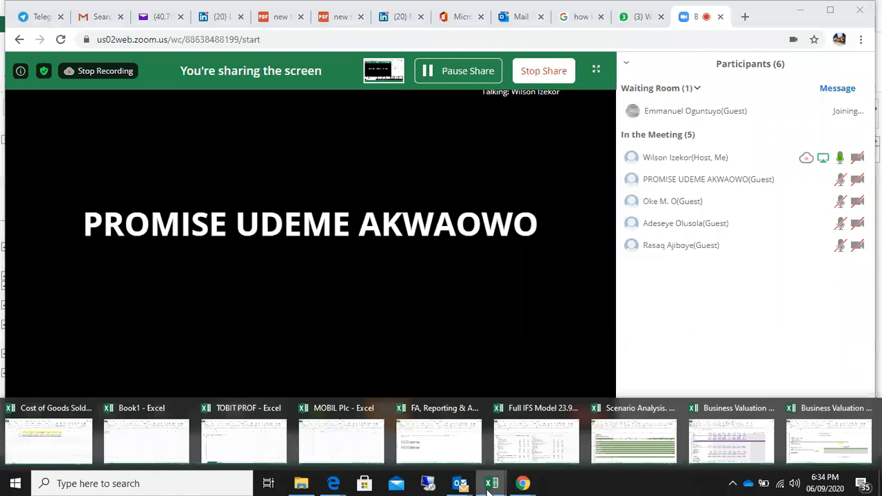
pyautogui.click(626, 439)
# Look over the section headings in column B from Assumptions down to DCF Valuation
pyautogui.moveTo(133, 239); pyautogui.dragTo(161, 406)
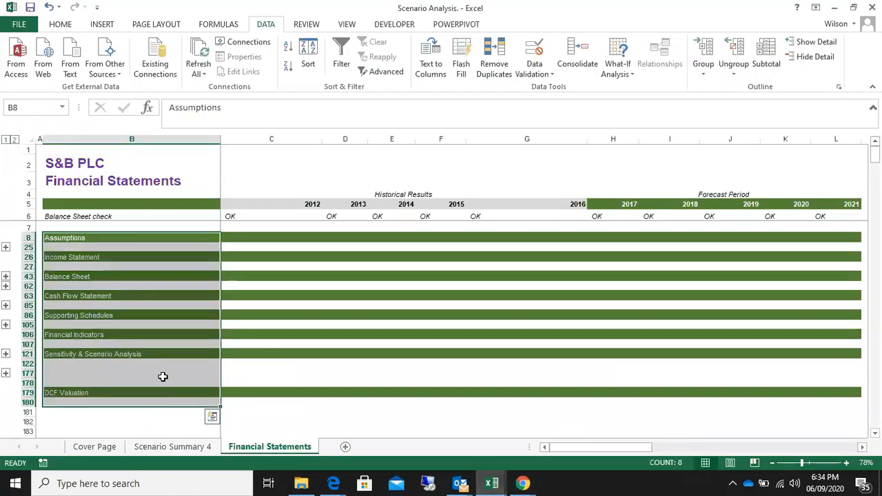
pyautogui.click(158, 237)
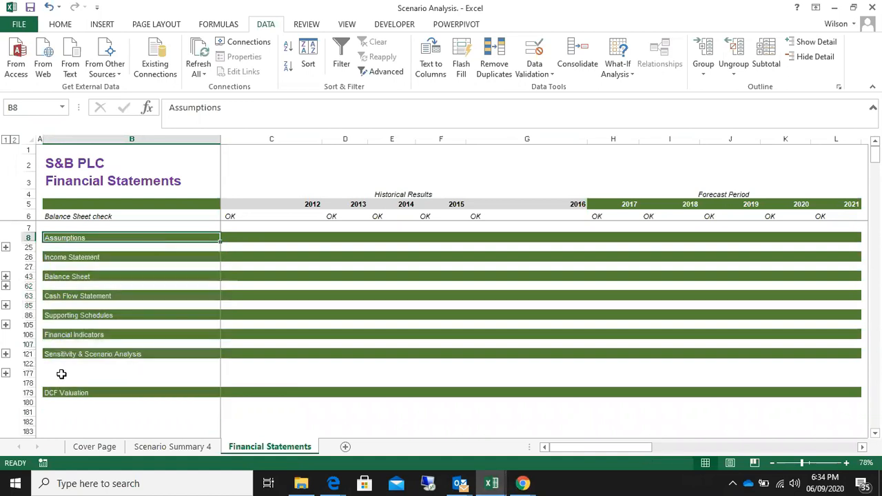
pyautogui.click(104, 394)
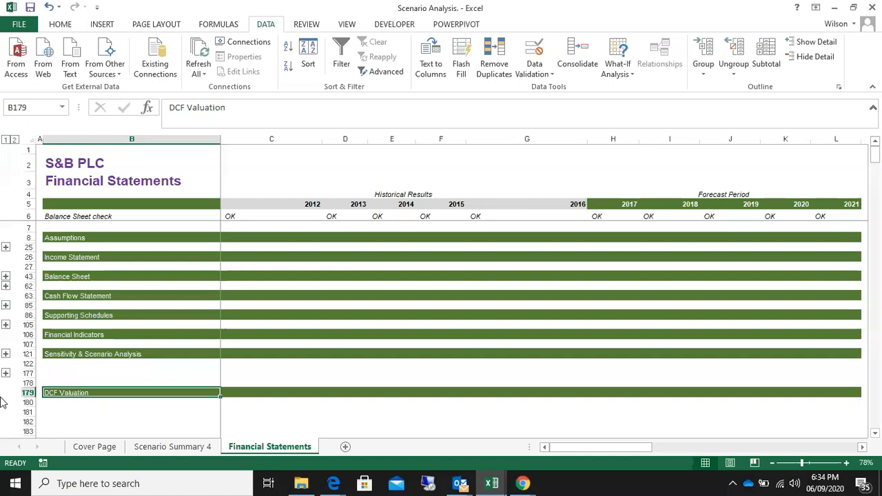
# Delete rows 122 to 177 between the Sensitivity & Scenario Analysis and DCF Valuation headings, and select the DCF Valuation heading
pyautogui.click(63, 410)
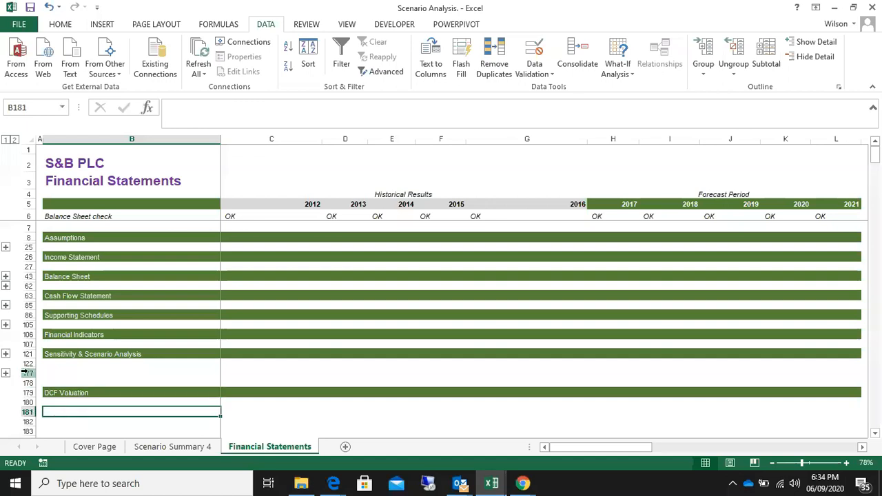
pyautogui.moveTo(26, 364); pyautogui.dragTo(28, 373)
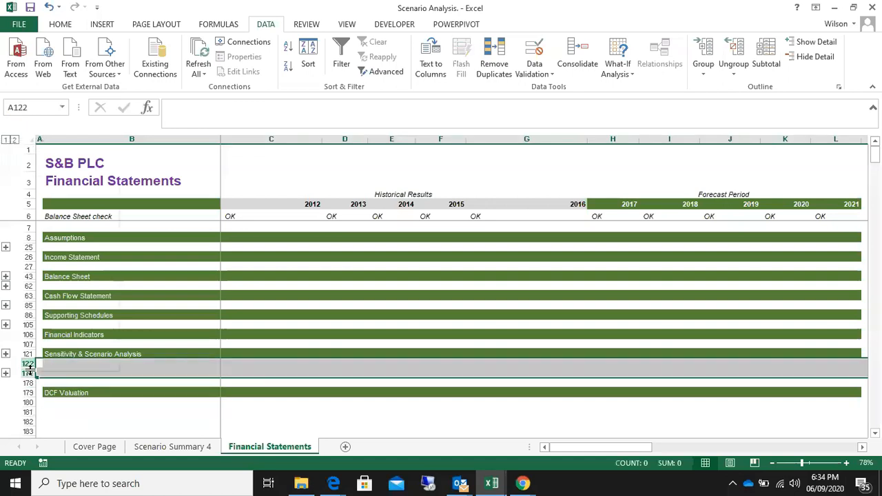
pyautogui.rightClick(30, 376)
pyautogui.click(62, 283)
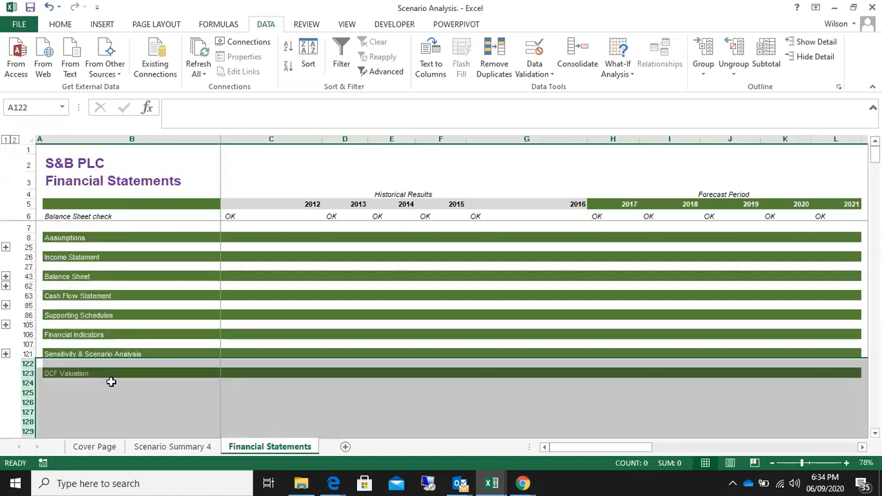
pyautogui.click(153, 405)
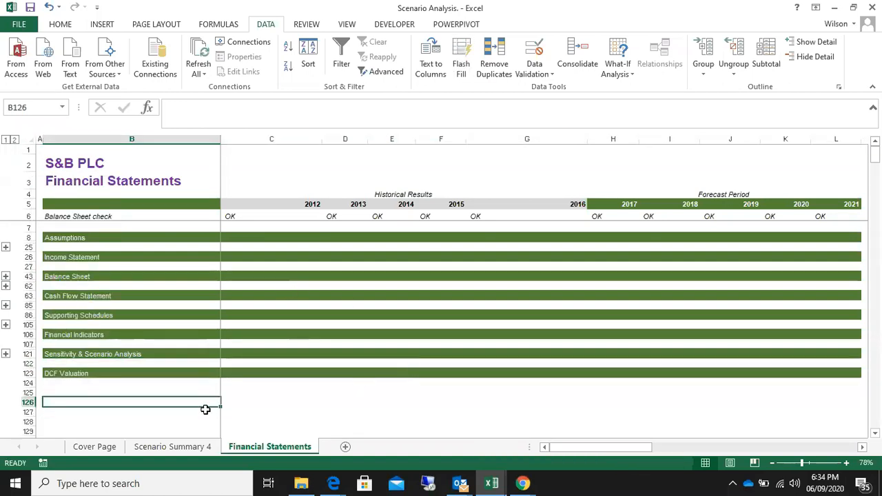
pyautogui.click(69, 373)
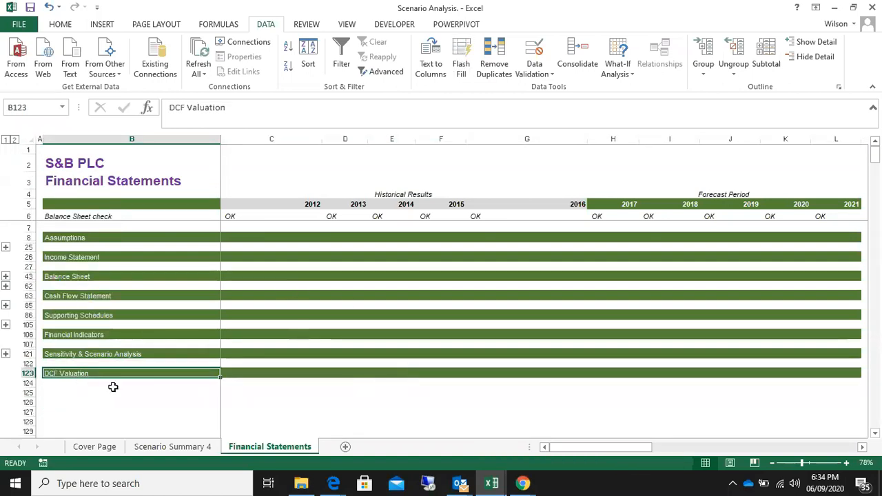
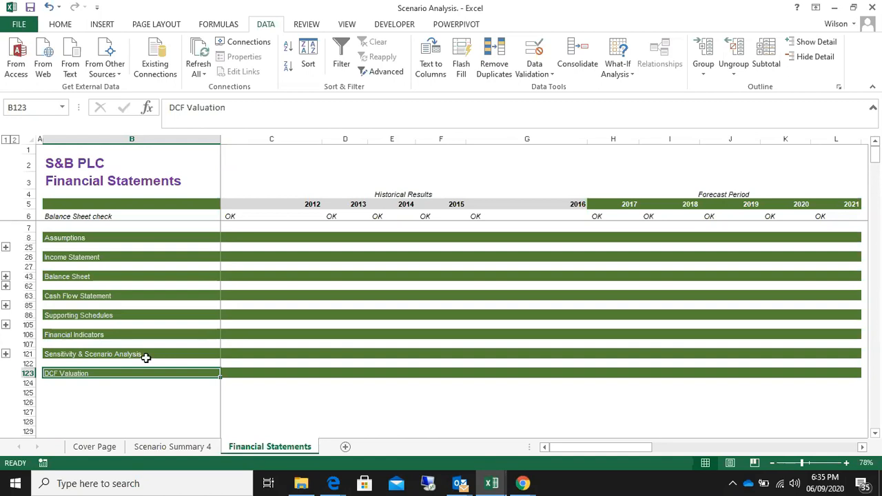
# Look over the section headings from Assumptions to DCF Valuation on the Financial Statements sheet
pyautogui.click(154, 402)
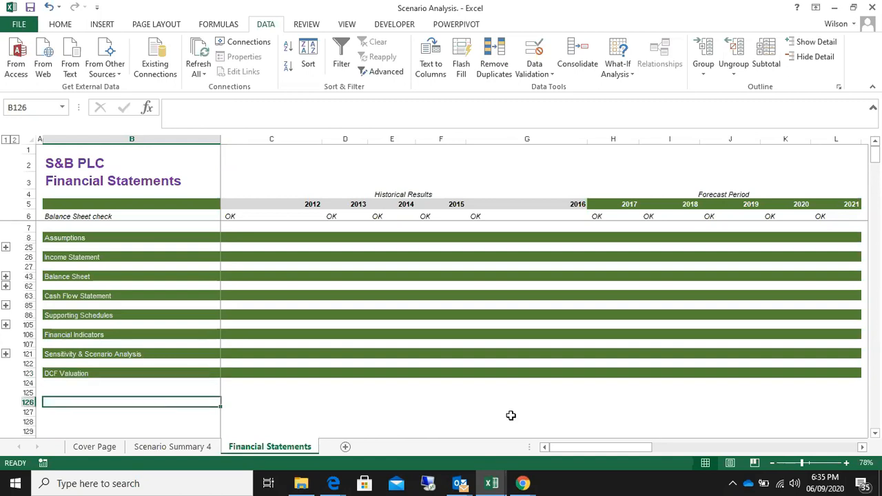
pyautogui.moveTo(491, 488)
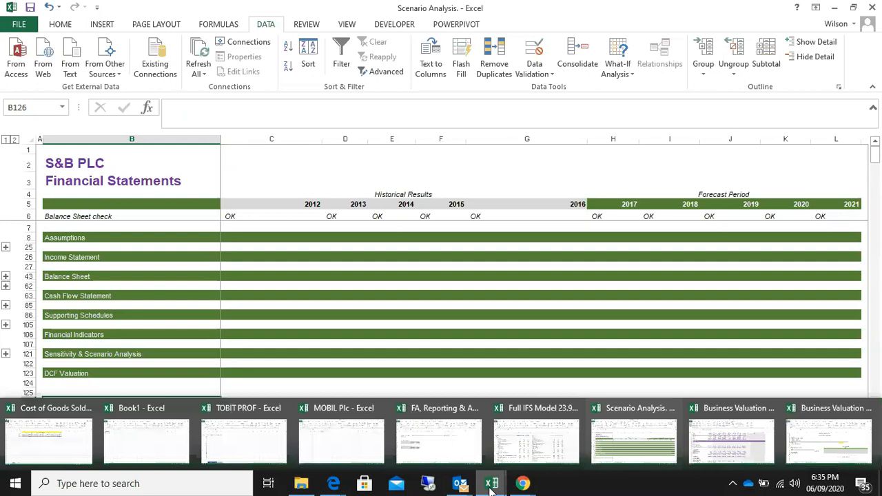
pyautogui.click(332, 281)
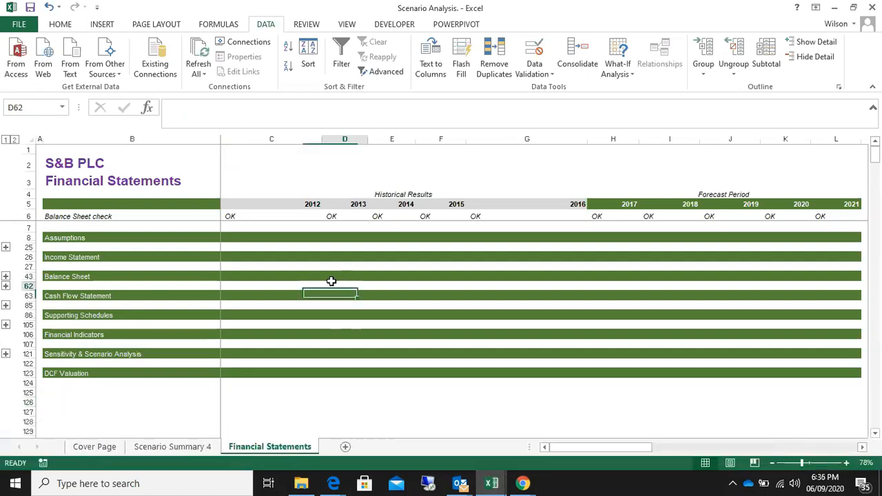
pyautogui.click(76, 237)
pyautogui.moveTo(76, 237); pyautogui.dragTo(87, 380)
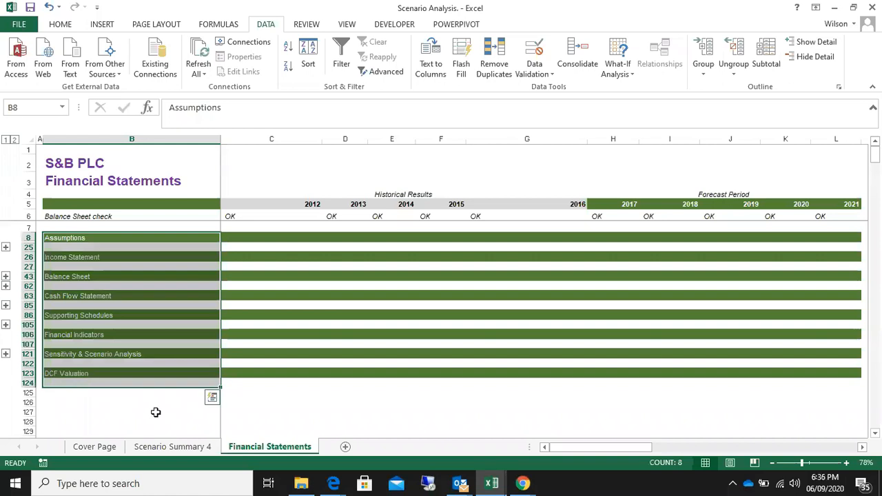
pyautogui.click(96, 421)
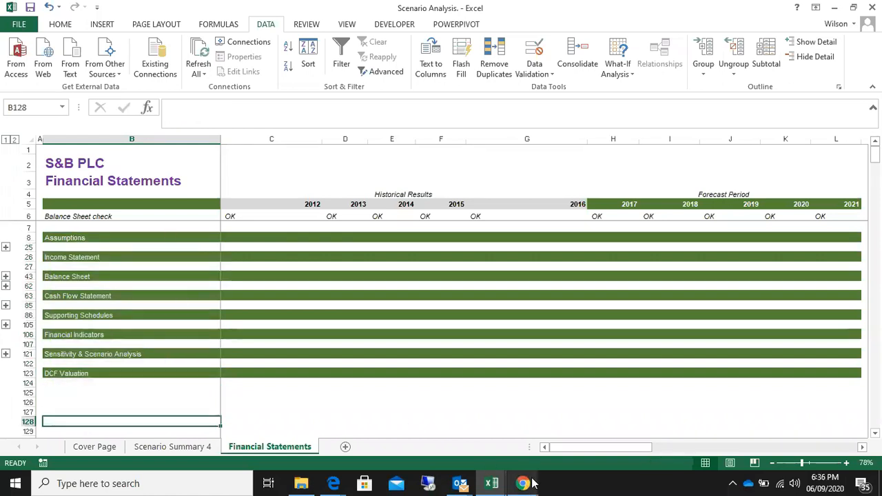
# Switch to the Zoom meeting in Chrome to check the participants, and return to the Scenario Analysis workbook in Excel
pyautogui.moveTo(533, 484)
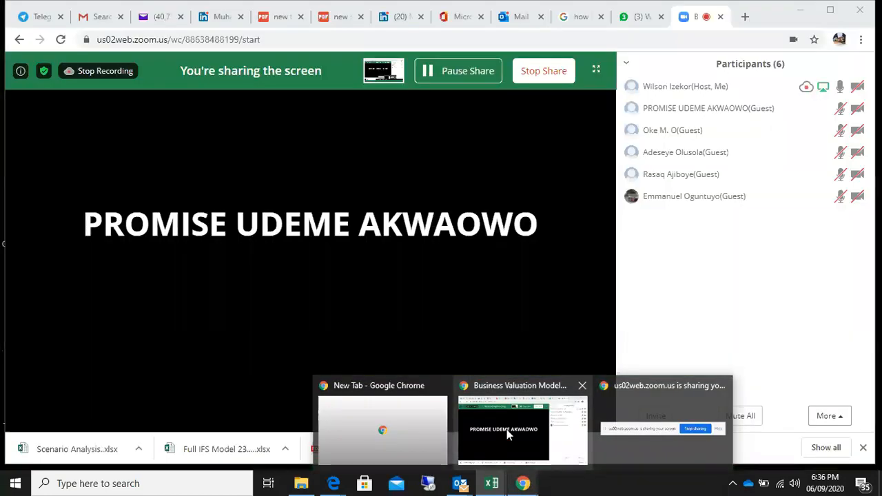
pyautogui.click(507, 429)
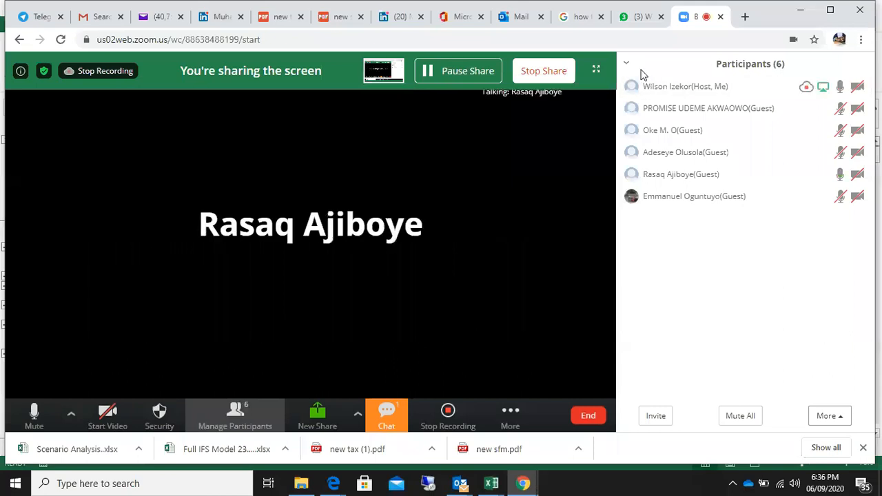
pyautogui.click(491, 483)
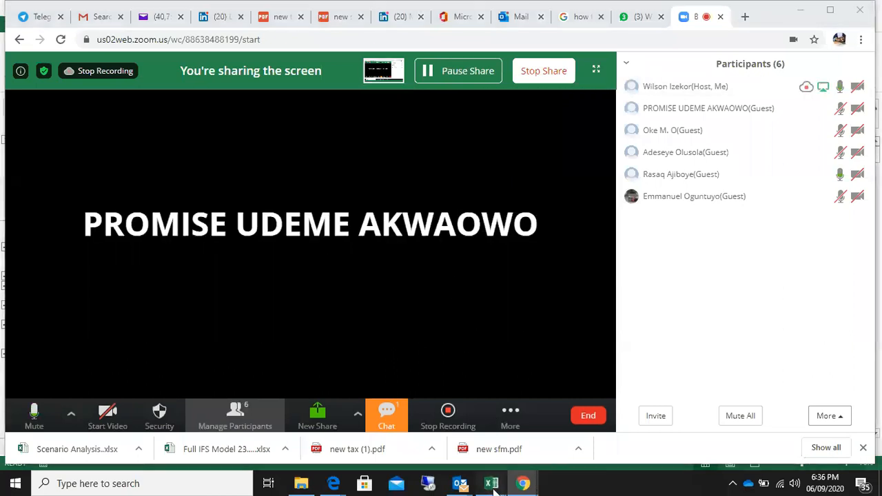
pyautogui.click(678, 460)
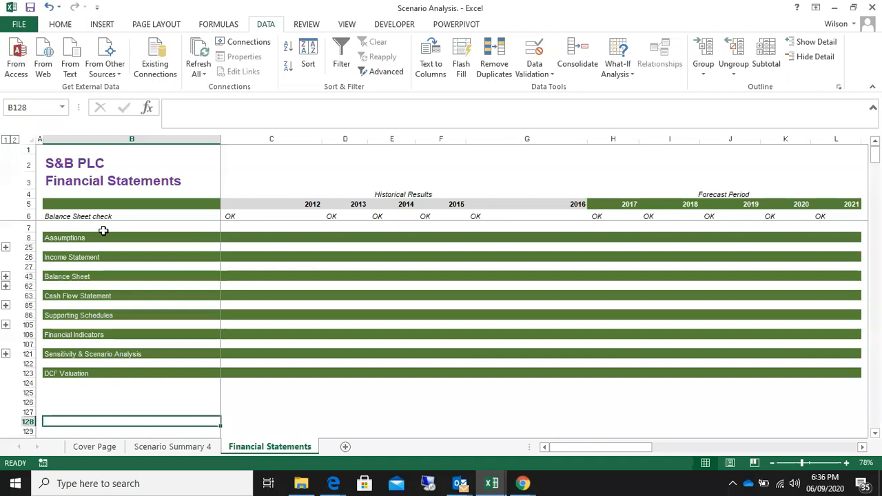
# Review the heading block in B8:B123 as a whole, getting the Rules in Error window out of the way
pyautogui.moveTo(102, 240); pyautogui.dragTo(107, 374)
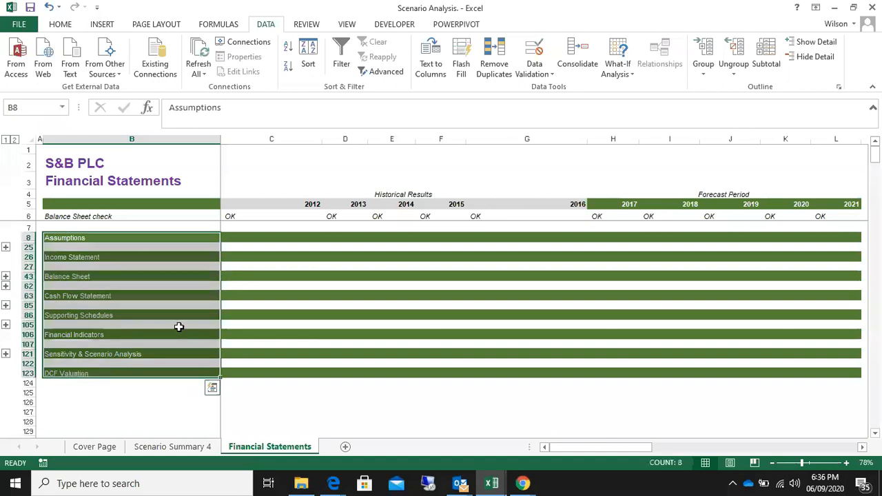
pyautogui.click(179, 258)
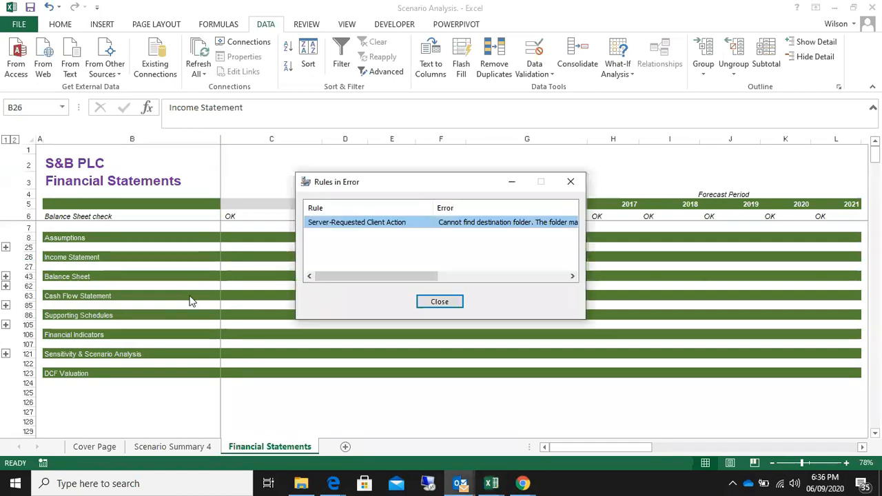
pyautogui.click(504, 187)
pyautogui.moveTo(83, 239); pyautogui.dragTo(90, 372)
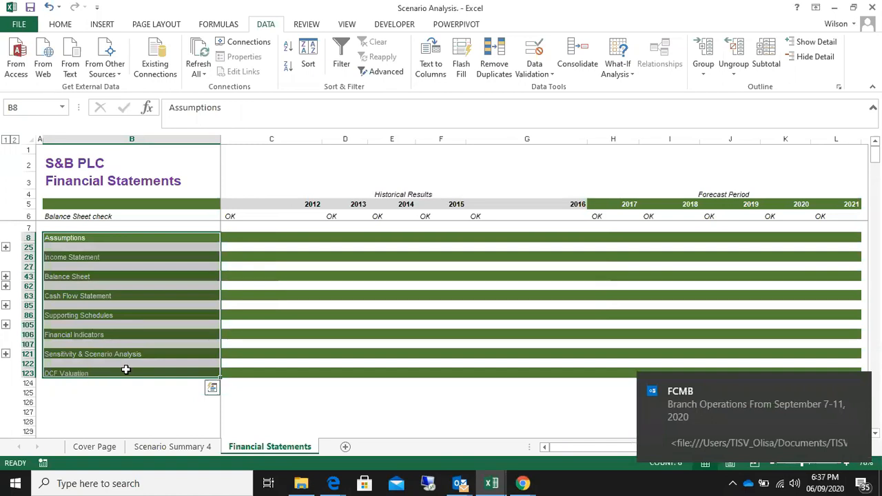
pyautogui.moveTo(85, 238); pyautogui.dragTo(112, 373)
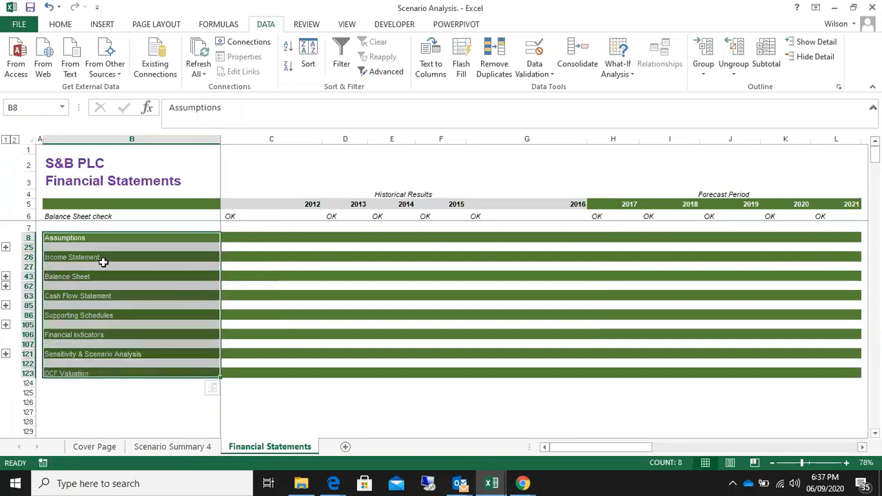
# Examine the model headings one by one, going back up from Financial Indicators to Assumptions
pyautogui.click(97, 276)
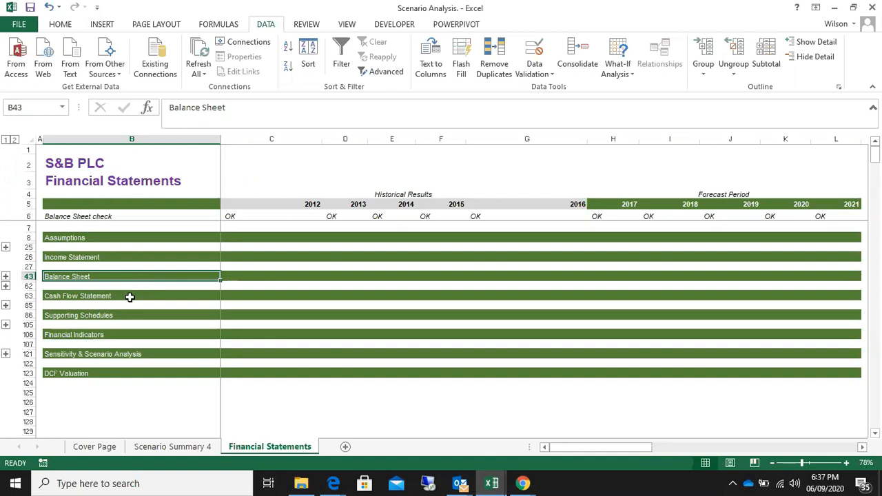
pyautogui.click(129, 297)
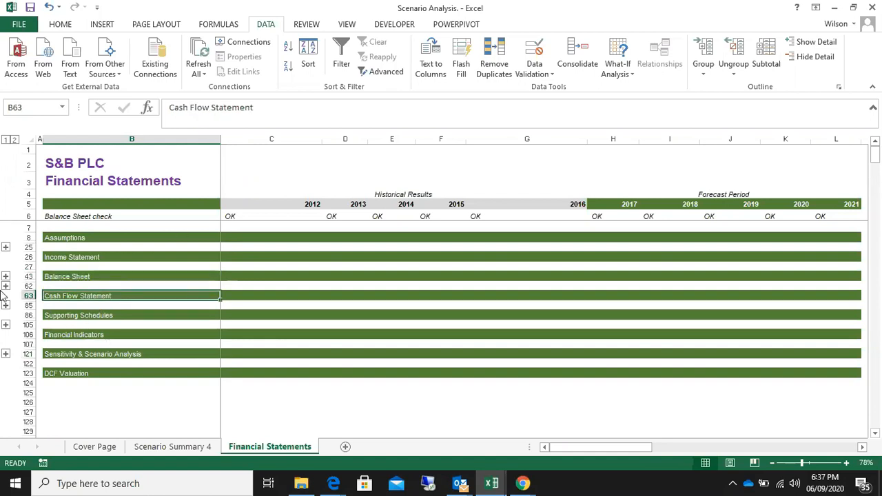
pyautogui.moveTo(73, 238); pyautogui.dragTo(75, 372)
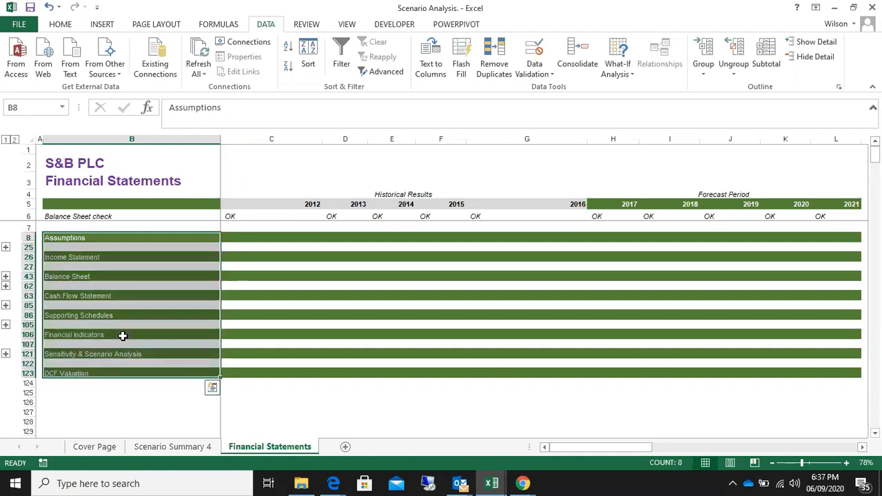
pyautogui.click(122, 335)
pyautogui.click(108, 315)
pyautogui.click(109, 296)
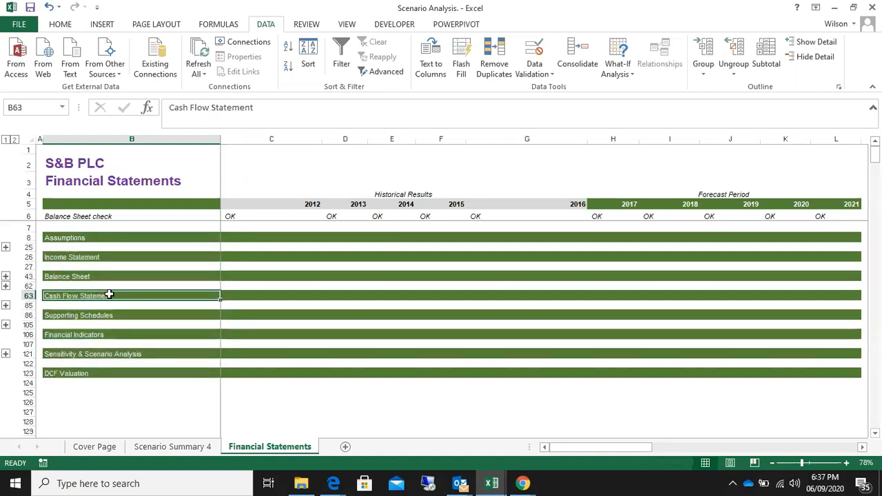
pyautogui.click(108, 276)
pyautogui.click(88, 257)
pyautogui.click(85, 237)
# Go through each section heading in turn from Income Statement down to DCF Valuation and the empty rows beneath
pyautogui.click(89, 257)
pyautogui.click(85, 277)
pyautogui.click(83, 297)
pyautogui.click(75, 315)
pyautogui.click(68, 335)
pyautogui.click(74, 354)
pyautogui.click(74, 373)
pyautogui.click(162, 412)
pyautogui.click(166, 402)
pyautogui.click(156, 344)
# Review the model structure again, covering the three statements as a group and each following section heading through DCF Valuation
pyautogui.moveTo(95, 239); pyautogui.dragTo(108, 375)
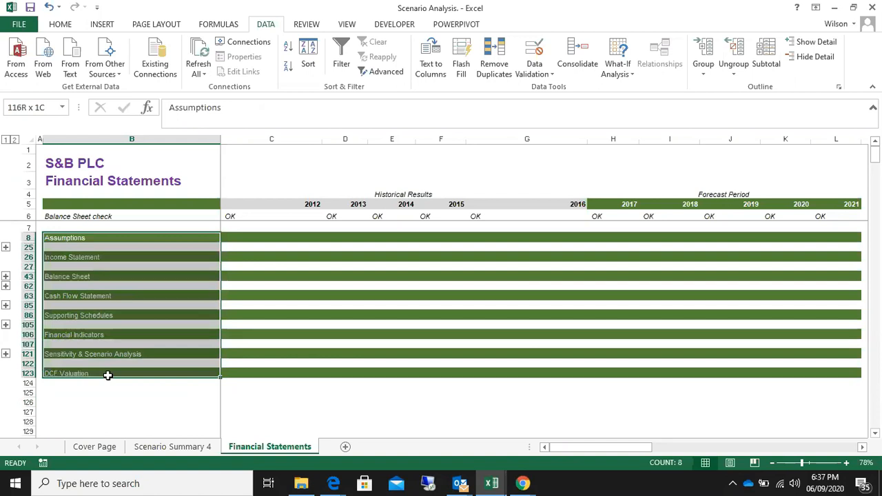
pyautogui.moveTo(107, 375); pyautogui.dragTo(108, 375)
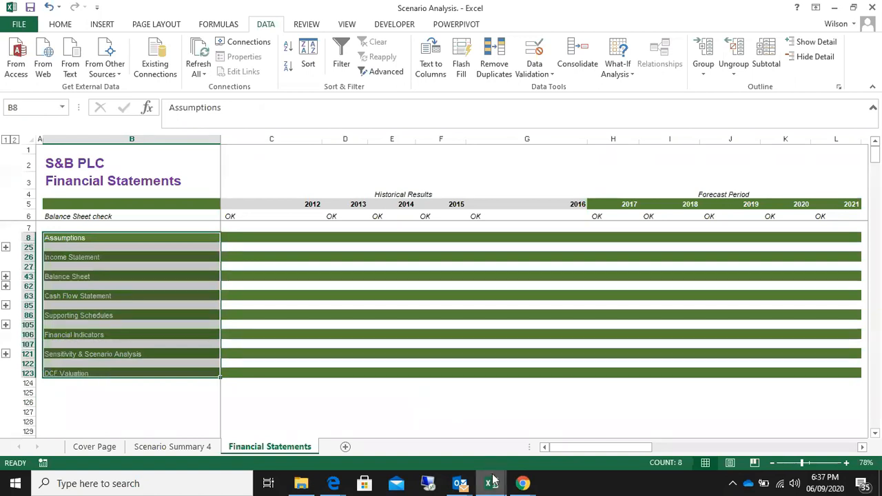
pyautogui.moveTo(493, 483)
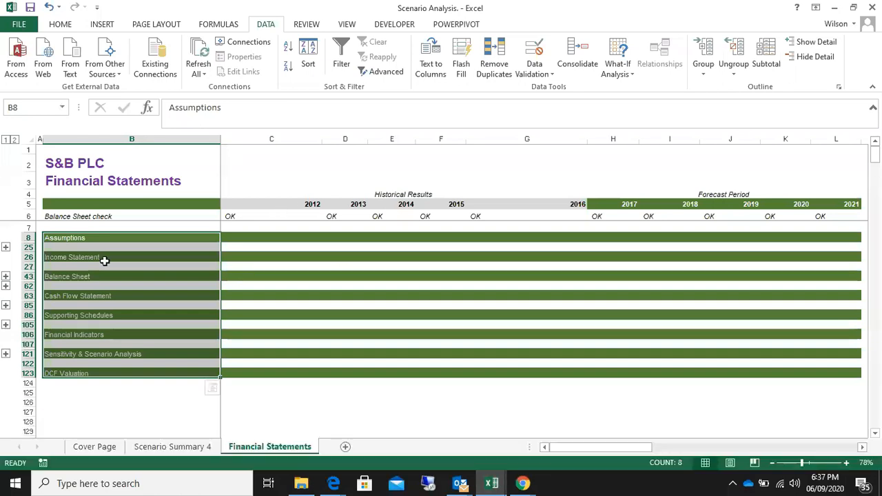
pyautogui.moveTo(101, 238); pyautogui.dragTo(98, 373)
pyautogui.click(97, 237)
pyautogui.moveTo(89, 257); pyautogui.dragTo(107, 295)
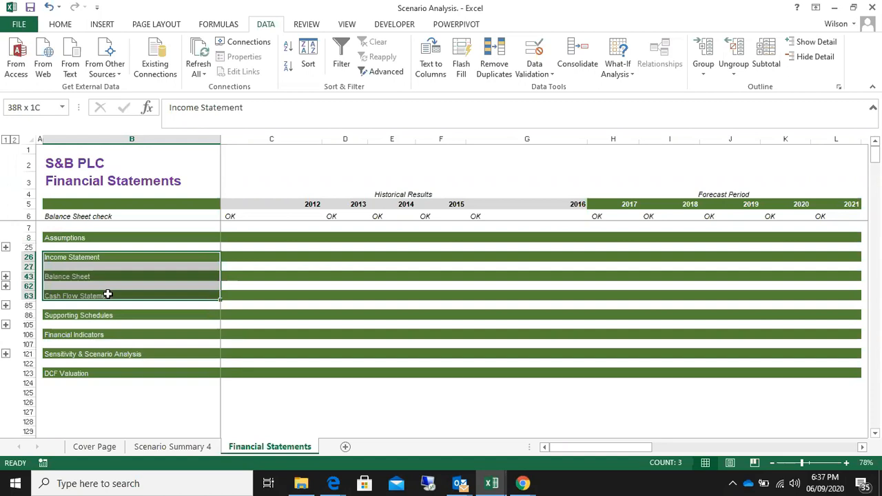
pyautogui.click(84, 315)
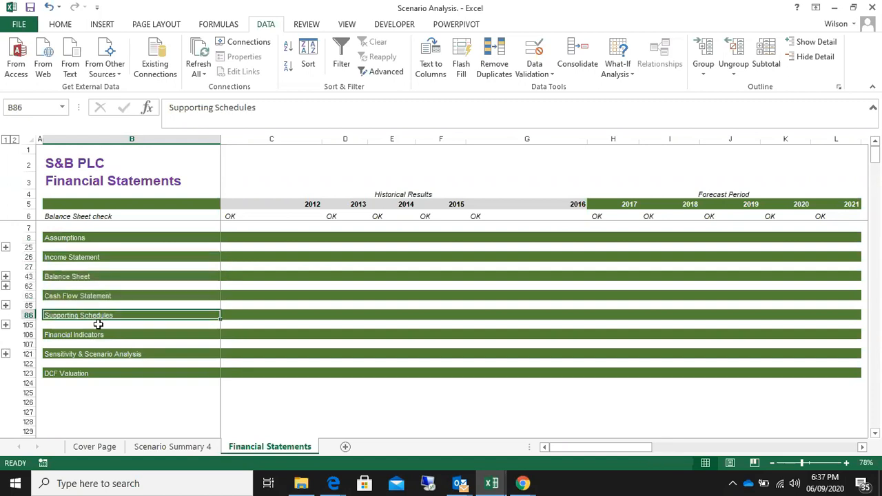
pyautogui.click(87, 335)
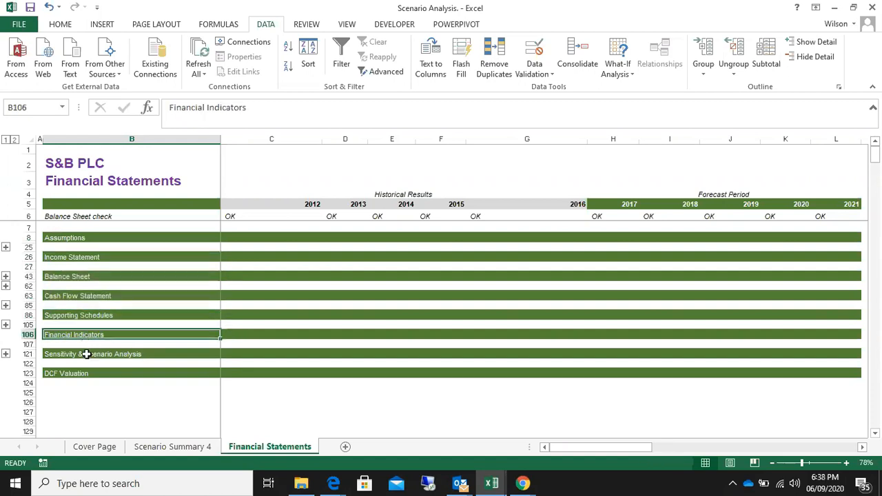
pyautogui.click(88, 354)
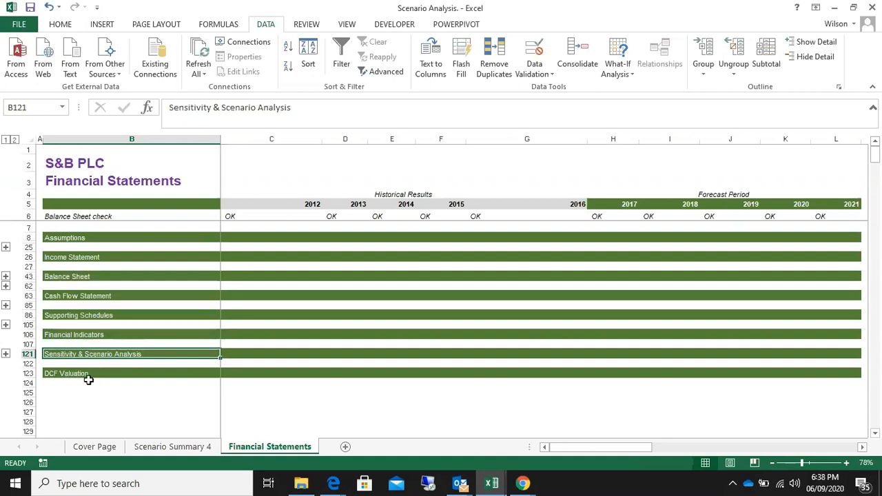
pyautogui.click(90, 373)
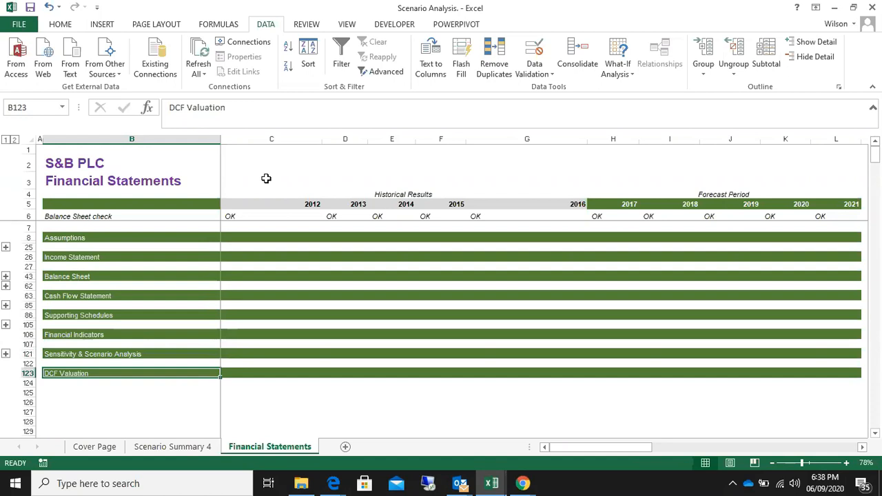
pyautogui.moveTo(69, 237); pyautogui.dragTo(91, 355)
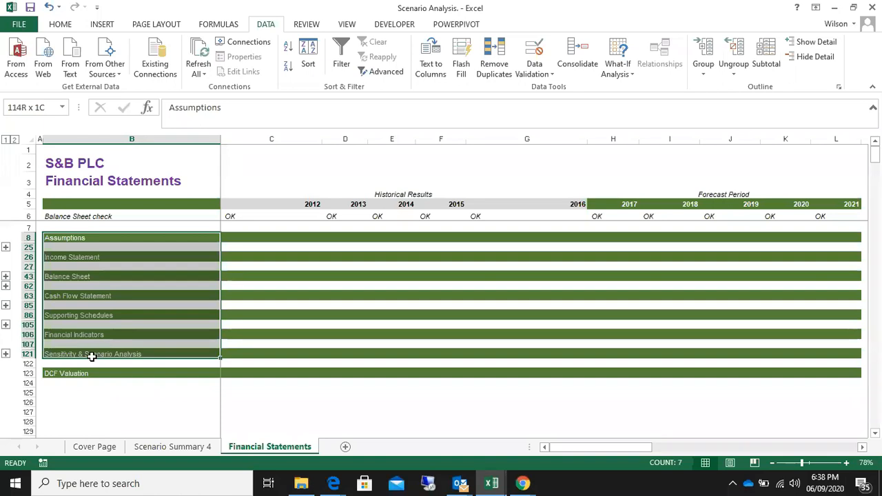
pyautogui.click(372, 306)
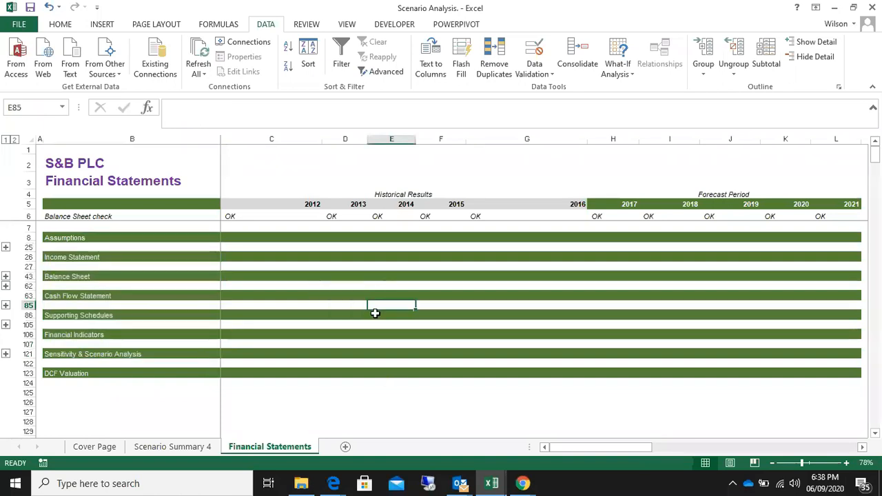
pyautogui.click(343, 314)
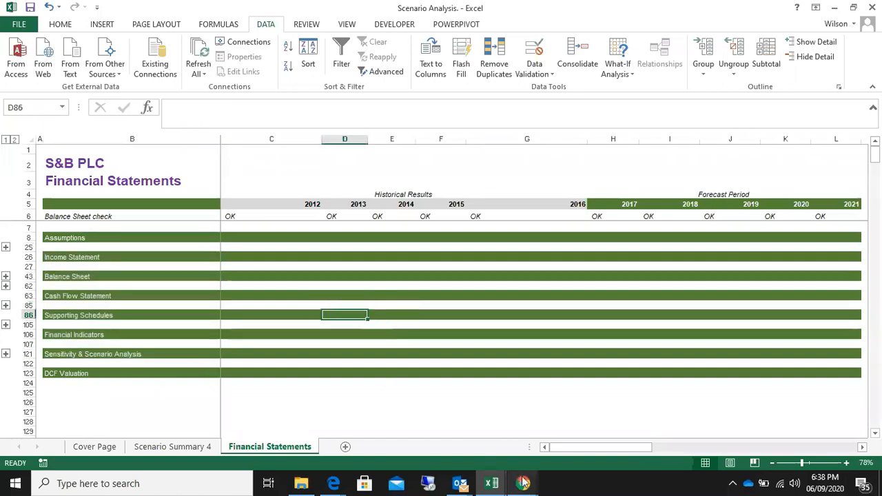
# Switch to the Zoom meeting in Chrome, ask a guest to unmute, and return to the Scenario Analysis workbook in Excel
pyautogui.moveTo(522, 483)
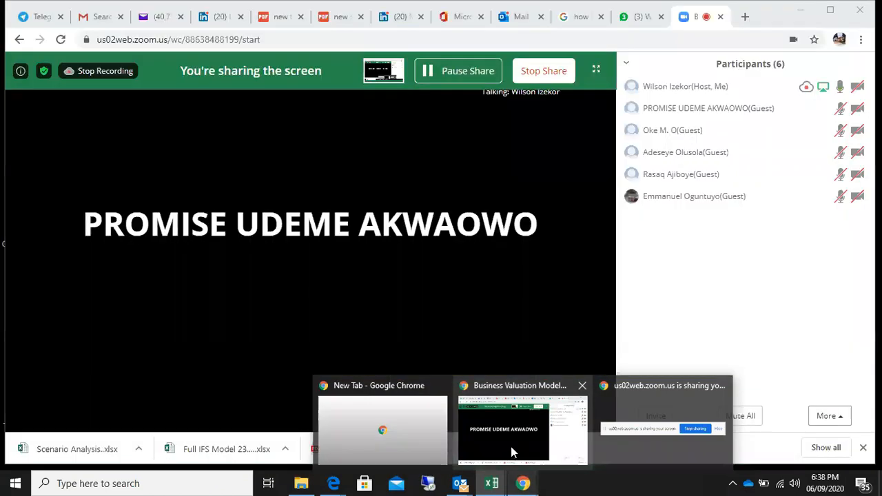
pyautogui.click(511, 446)
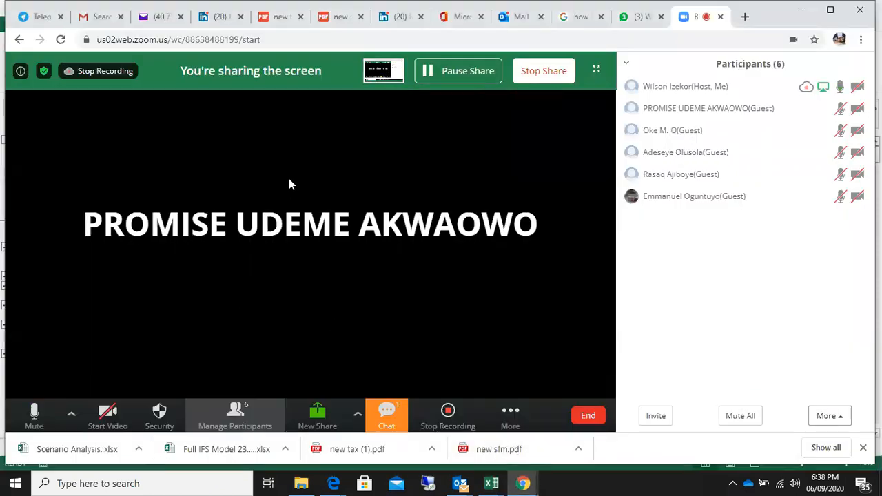
pyautogui.moveTo(711, 102)
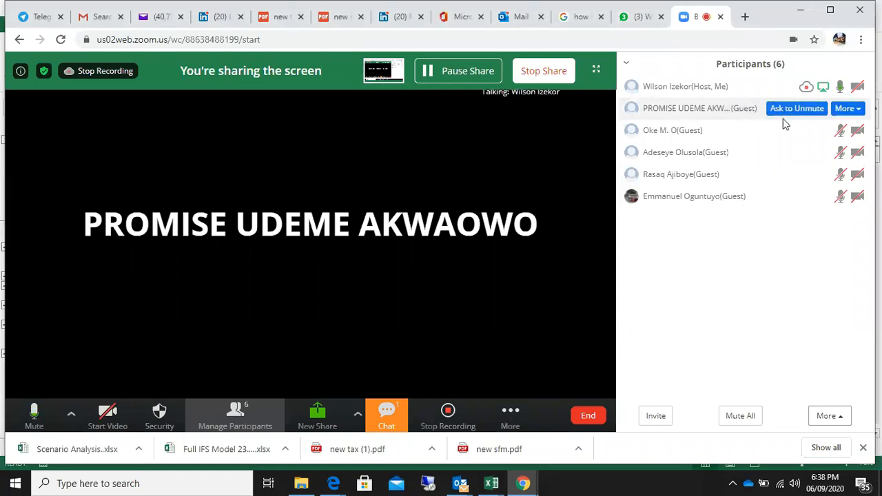
pyautogui.moveTo(795, 138)
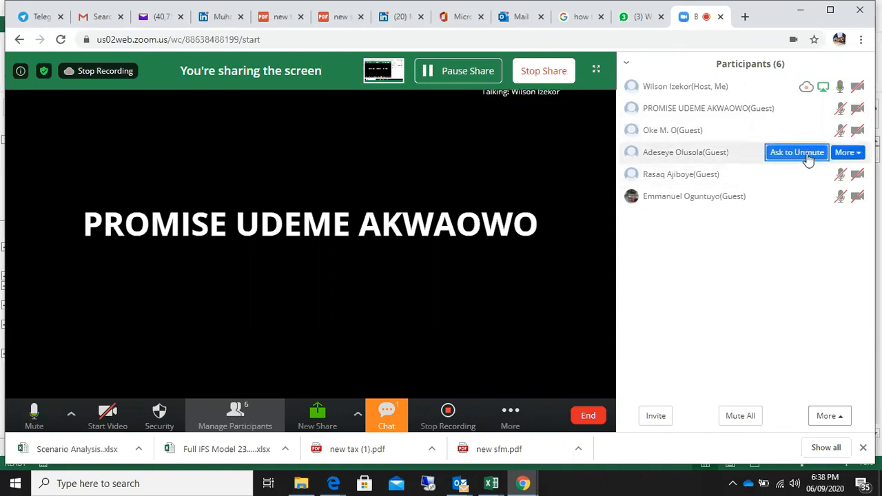
pyautogui.click(807, 179)
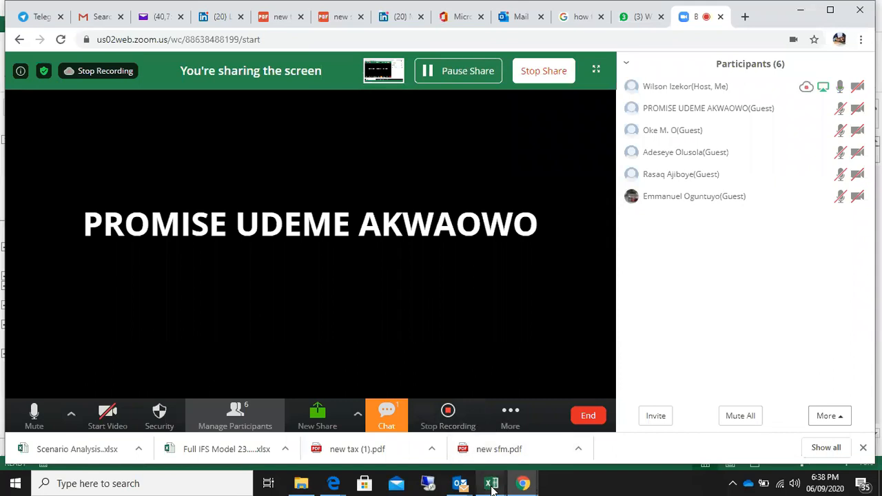
pyautogui.moveTo(492, 487)
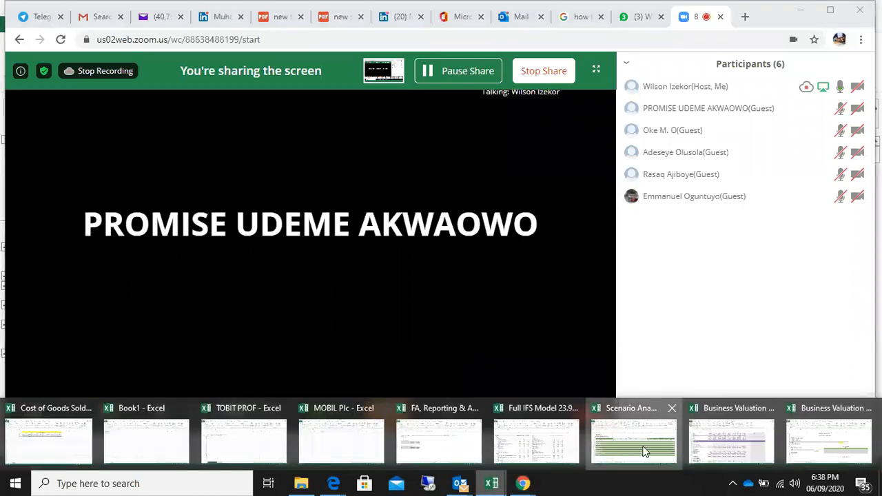
pyautogui.click(644, 449)
# Bring up the DCF_SOLVED business valuation workbook and switch from it to Business Valuation Modelling_The DCF Approach UNSOLVED
pyautogui.click(488, 486)
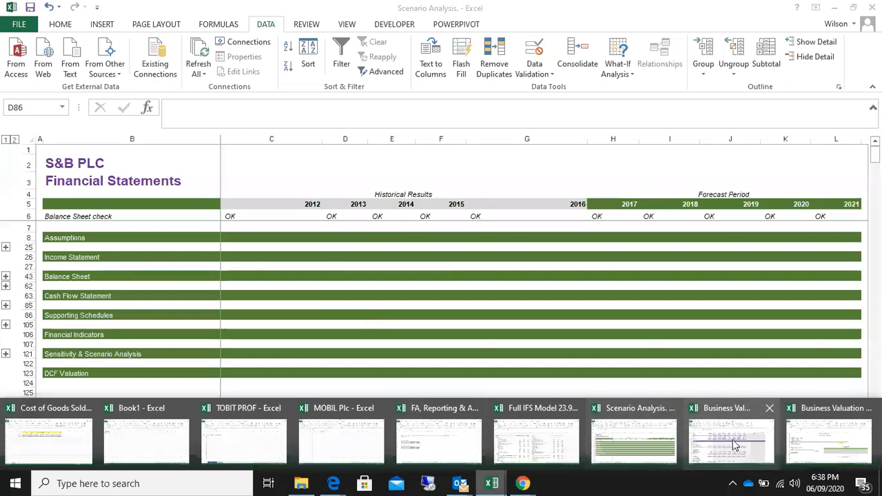
pyautogui.moveTo(735, 447)
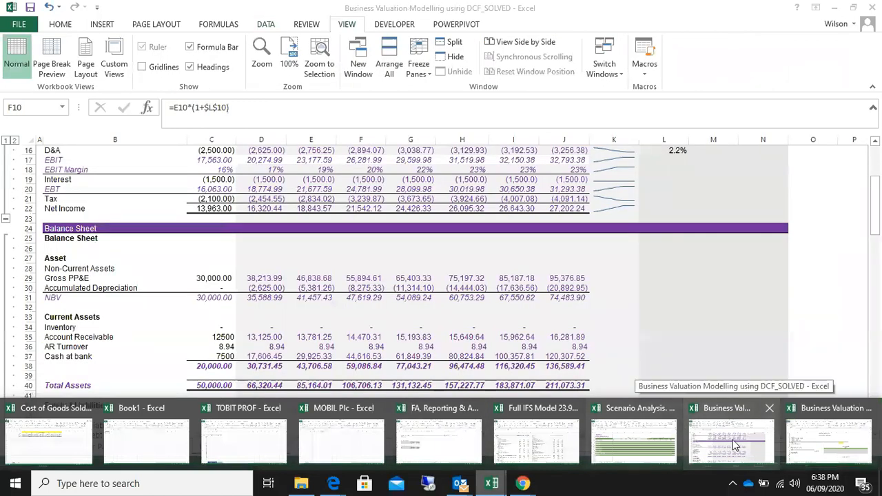
pyautogui.click(734, 447)
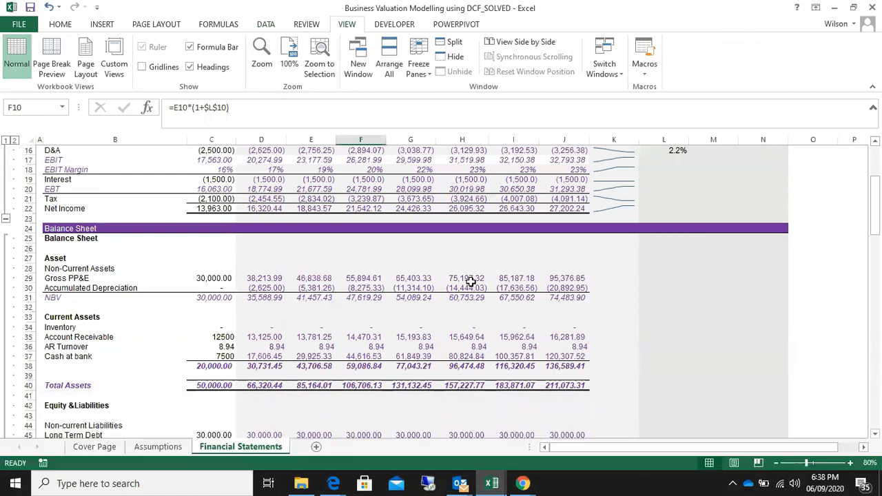
pyautogui.moveTo(497, 490)
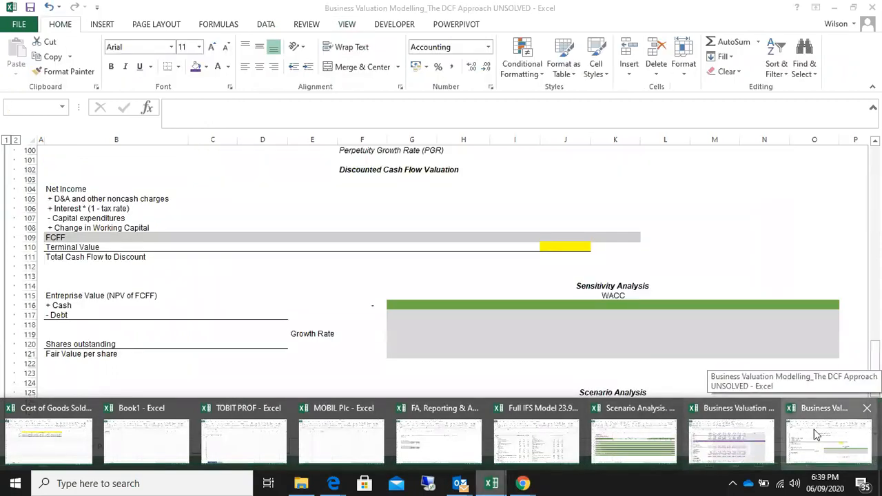
pyautogui.click(816, 435)
# Look through the Cover Page and Assumptions sheets, ending at the start of the Financial Statements sheet
pyautogui.click(107, 449)
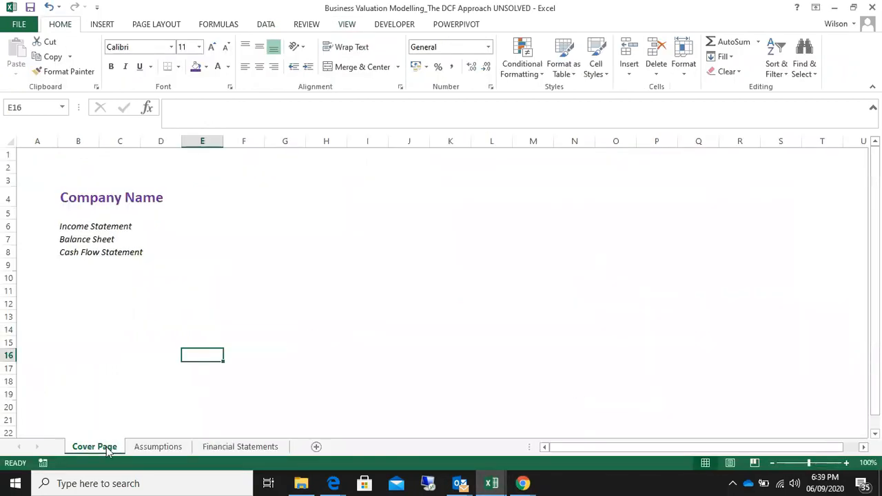
pyautogui.click(154, 448)
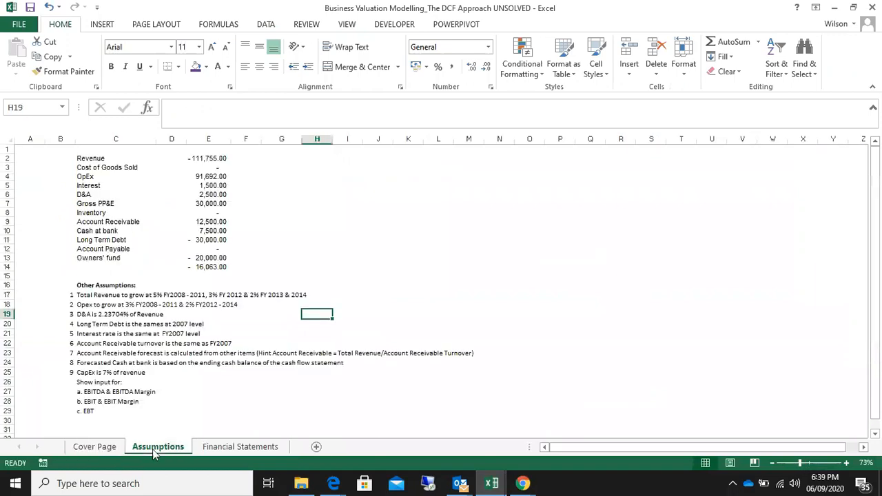
pyautogui.click(225, 447)
pyautogui.scroll(20, 203, 400)
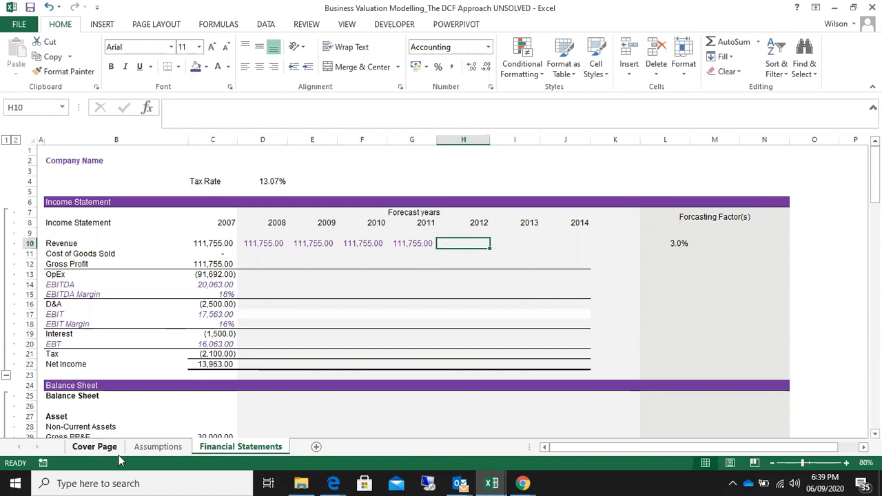
# Examine the income statement block and the sections below it, down to the discounted cash flow valuation and sensitivity analysis
pyautogui.moveTo(60, 164); pyautogui.dragTo(796, 388)
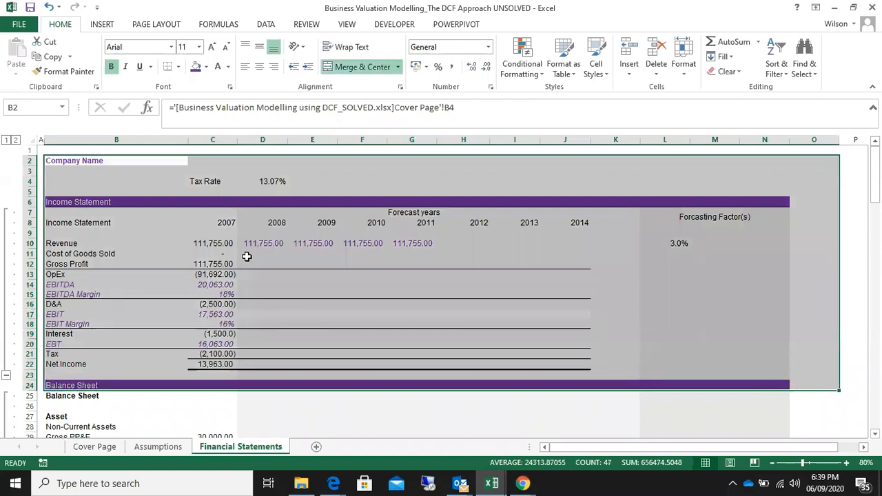
pyautogui.scroll(-1, 342, 345)
pyautogui.scroll(1, 342, 345)
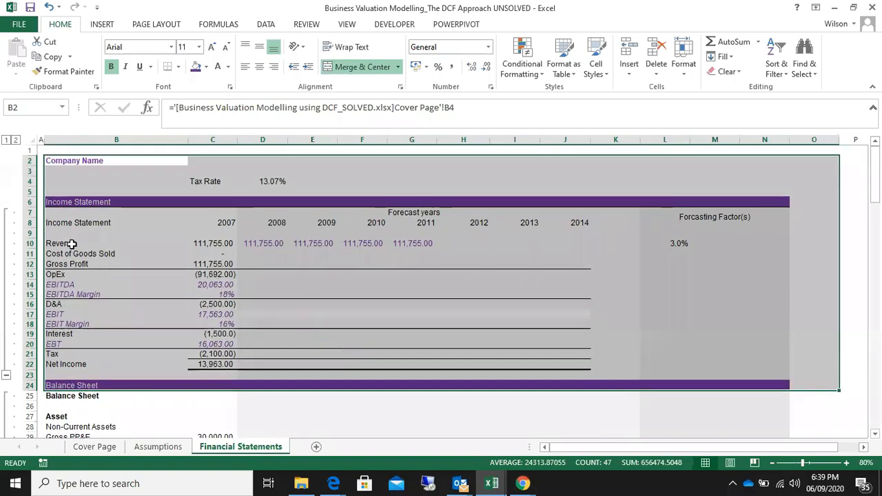
pyautogui.moveTo(57, 199); pyautogui.dragTo(767, 364)
pyautogui.click(133, 246)
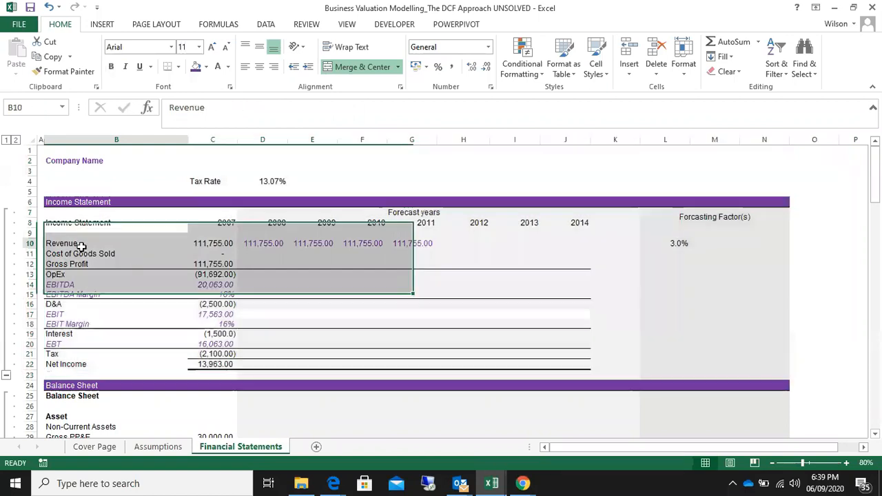
pyautogui.scroll(-4, 191, 257)
pyautogui.scroll(2, 193, 262)
pyautogui.scroll(2, 193, 262)
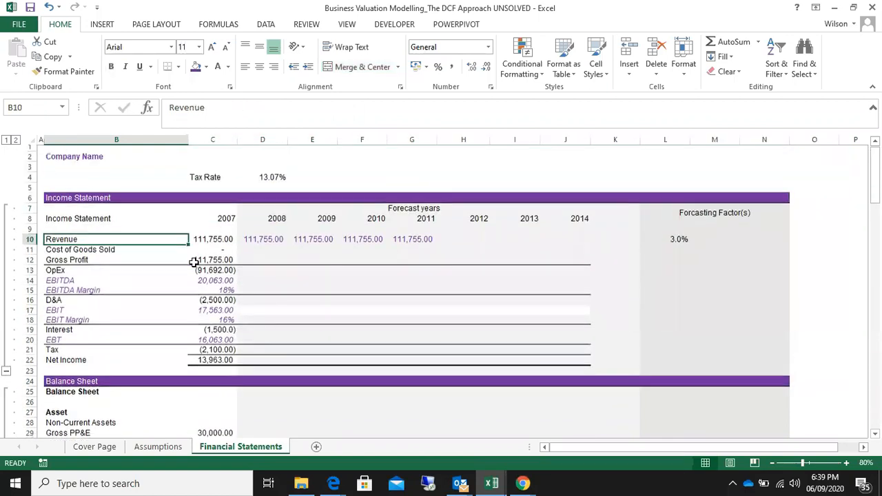
pyautogui.scroll(-20, 194, 265)
pyautogui.scroll(-17, 195, 276)
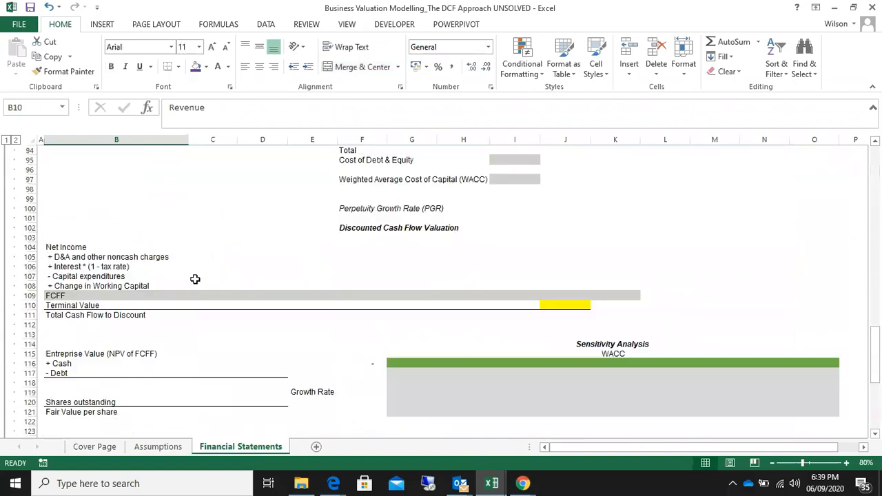
pyautogui.scroll(16, 195, 278)
pyautogui.scroll(20, 195, 280)
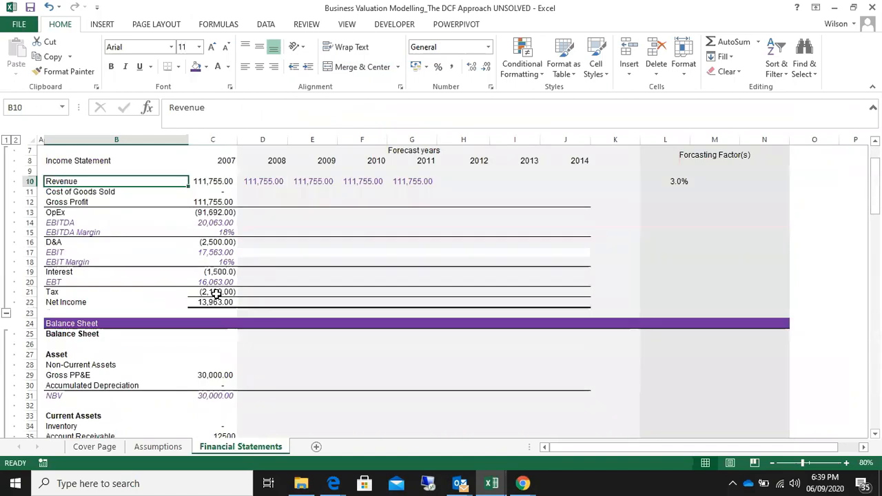
# Clear the forecast revenue figures for 2008 through 2011 in the income statement
pyautogui.scroll(1, 216, 293)
pyautogui.moveTo(259, 213); pyautogui.dragTo(412, 212)
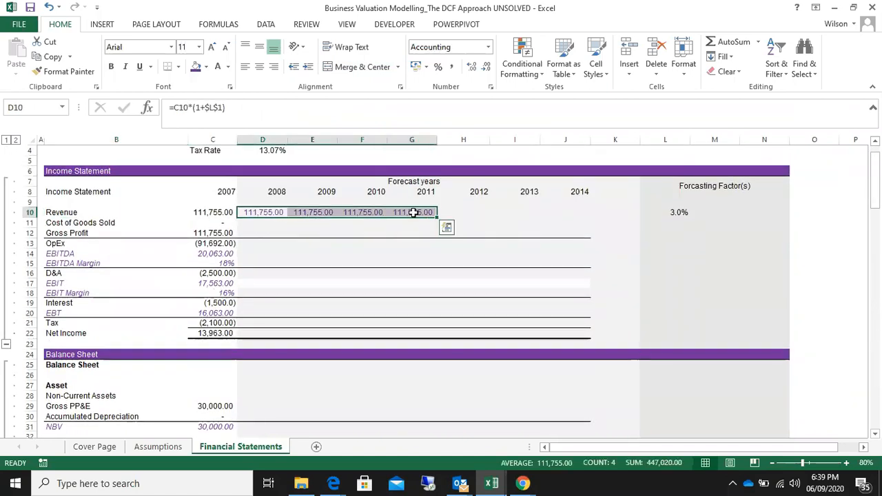
pyautogui.press('Delete')
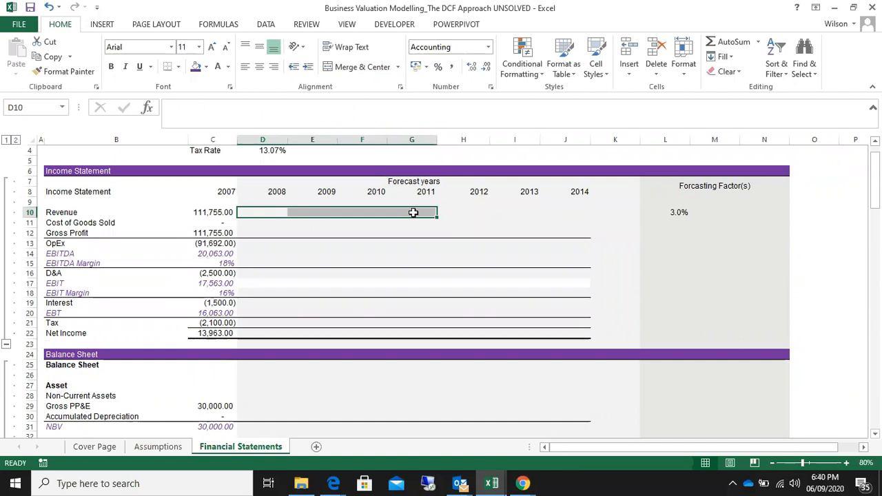
pyautogui.click(259, 213)
pyautogui.click(298, 213)
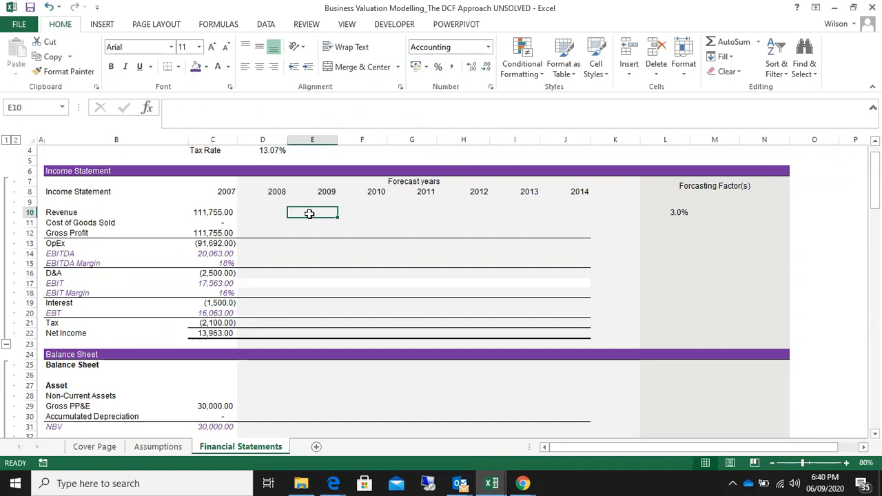
pyautogui.click(350, 212)
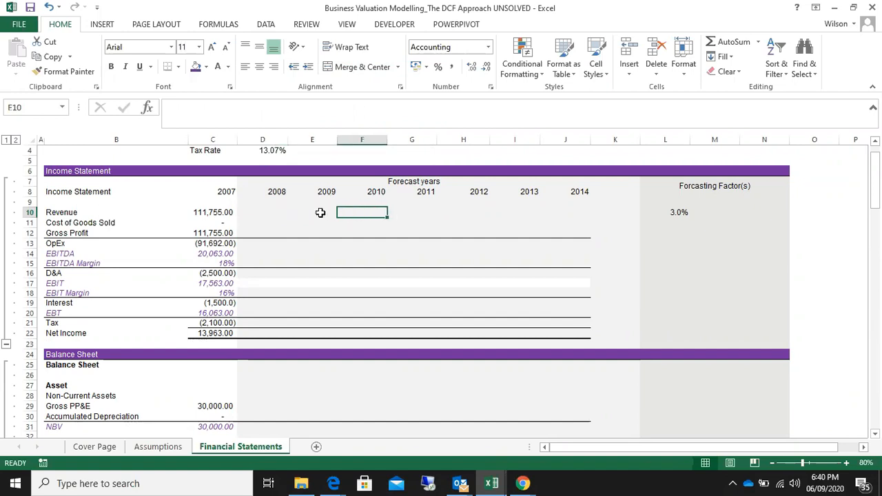
pyautogui.click(322, 212)
pyautogui.click(366, 210)
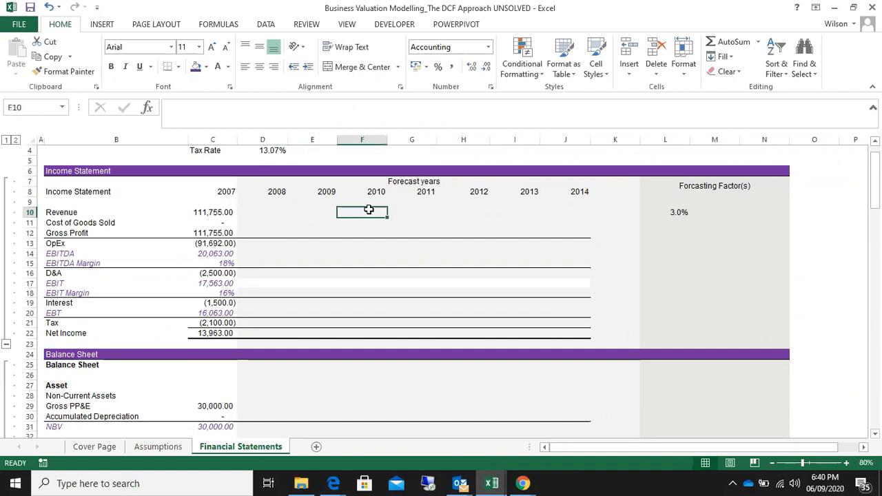
pyautogui.click(324, 214)
pyautogui.click(375, 212)
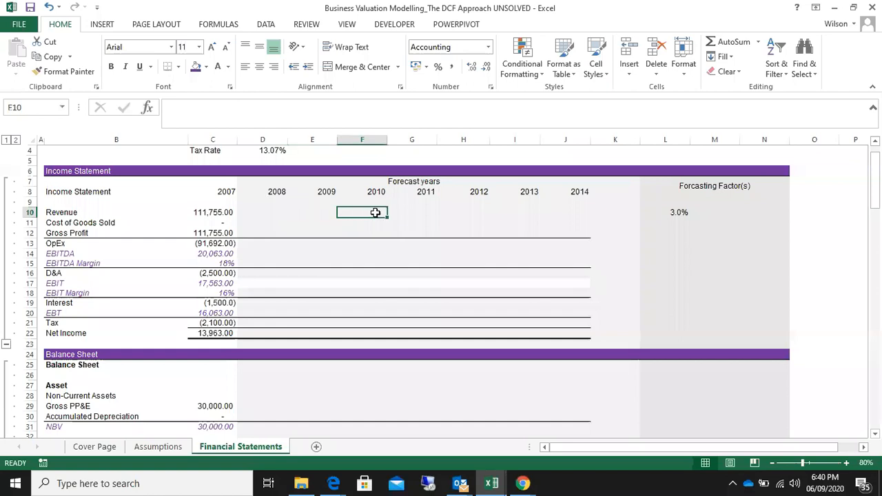
pyautogui.click(312, 214)
pyautogui.click(270, 213)
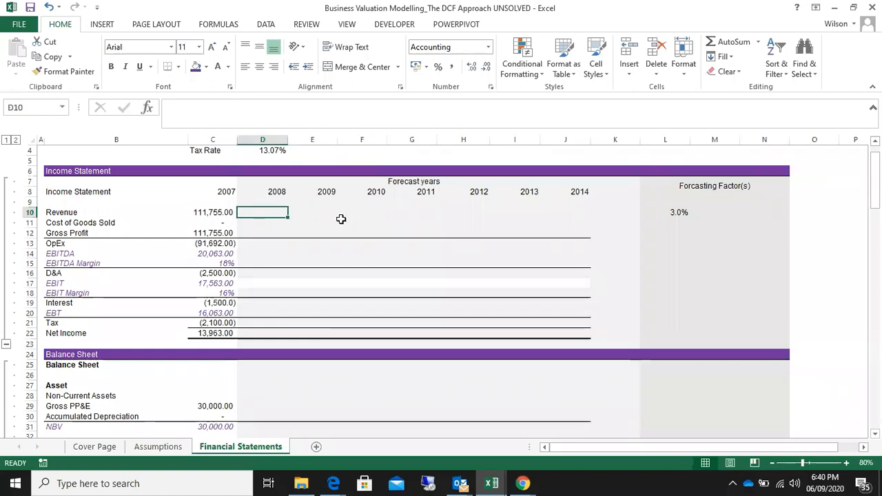
pyautogui.scroll(1, 340, 218)
pyautogui.scroll(-1, 341, 218)
pyautogui.scroll(2, 340, 219)
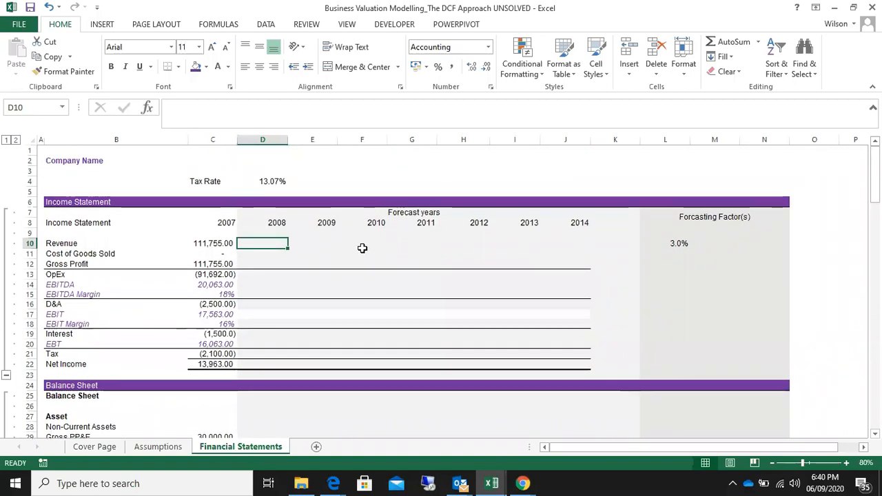
pyautogui.scroll(-3, 362, 248)
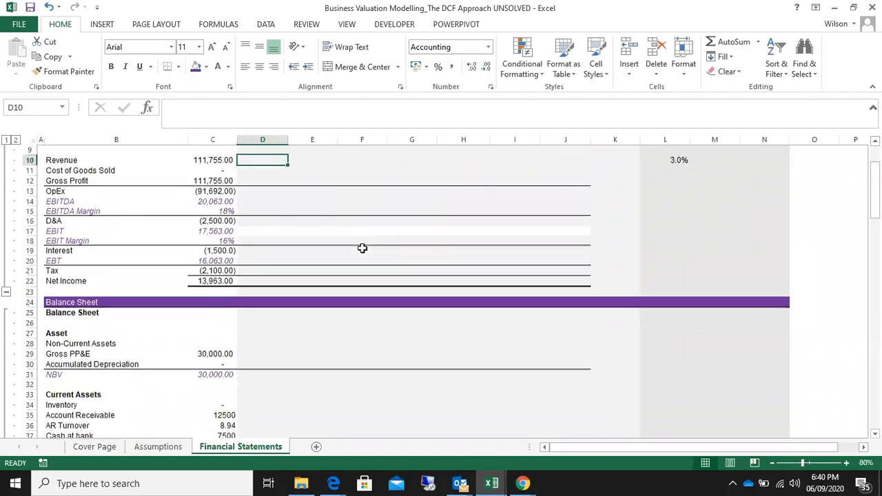
pyautogui.scroll(2, 362, 248)
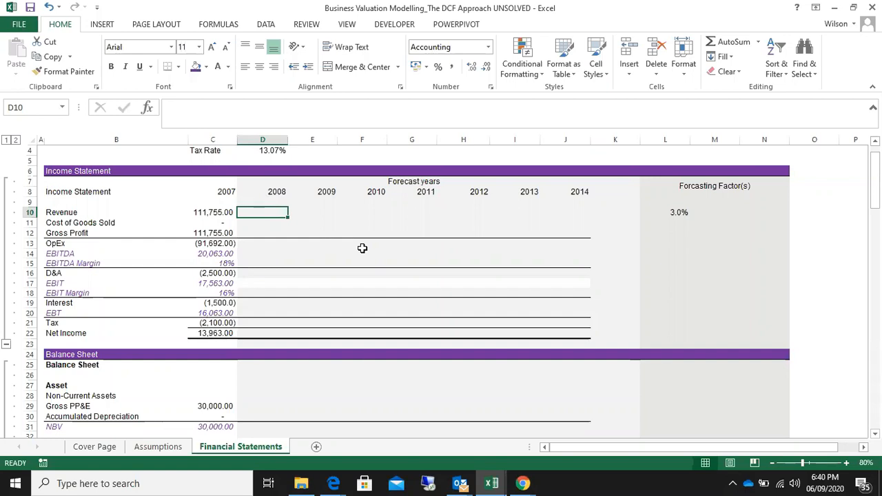
pyautogui.scroll(-11, 405, 242)
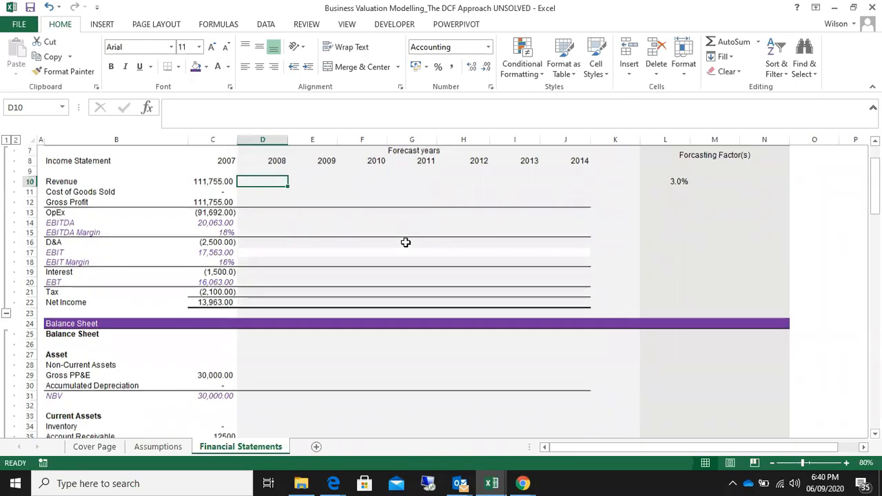
pyautogui.scroll(1, 407, 244)
pyautogui.scroll(11, 407, 243)
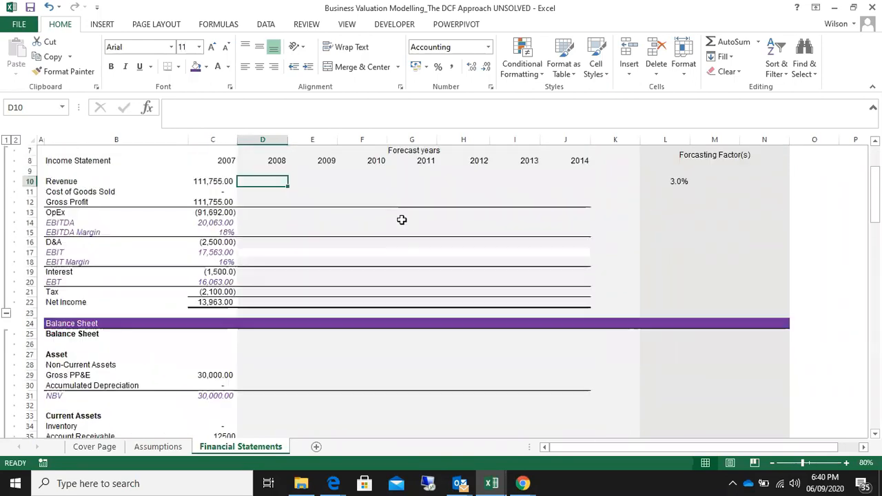
pyautogui.scroll(-1, 400, 218)
pyautogui.scroll(1, 400, 219)
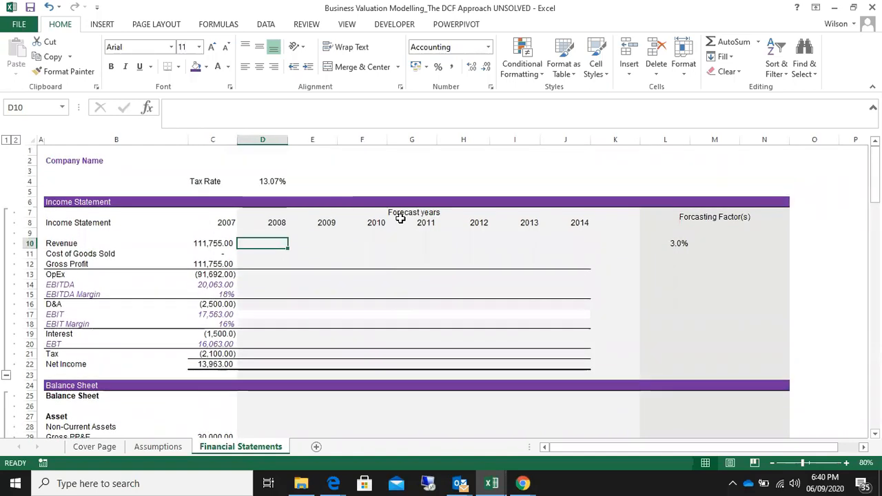
pyautogui.scroll(-1, 399, 221)
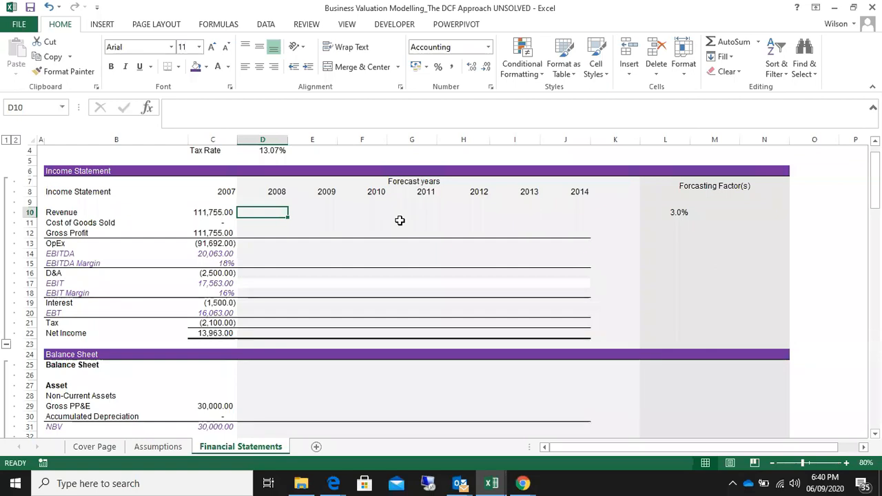
pyautogui.scroll(-6, 400, 220)
pyautogui.scroll(-3, 394, 220)
pyautogui.scroll(9, 393, 221)
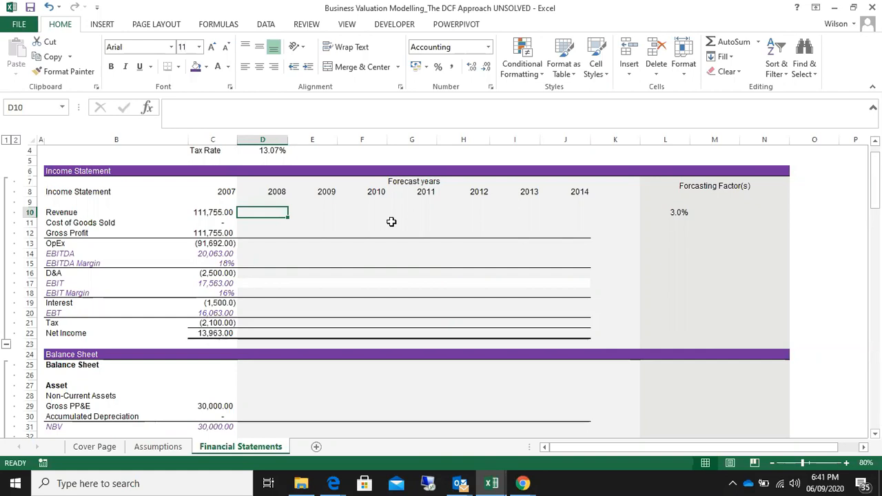
# Review the Assumptions and Cover Page sheets again, and the Financial Statements sheet down to the enterprise value section
pyautogui.click(160, 447)
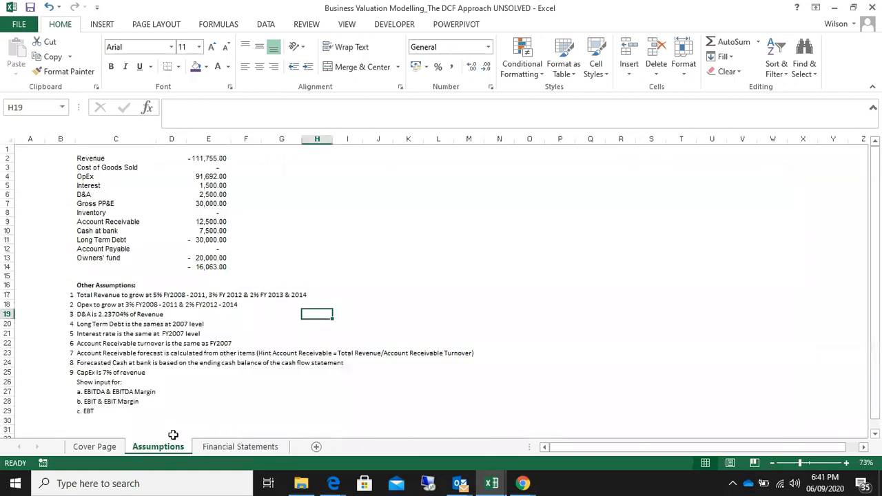
pyautogui.click(103, 448)
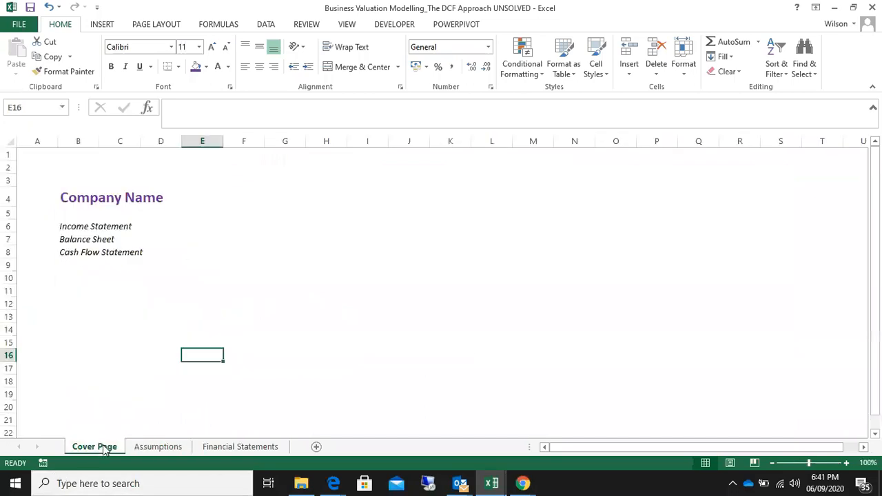
pyautogui.click(150, 448)
pyautogui.click(222, 453)
pyautogui.scroll(1, 310, 248)
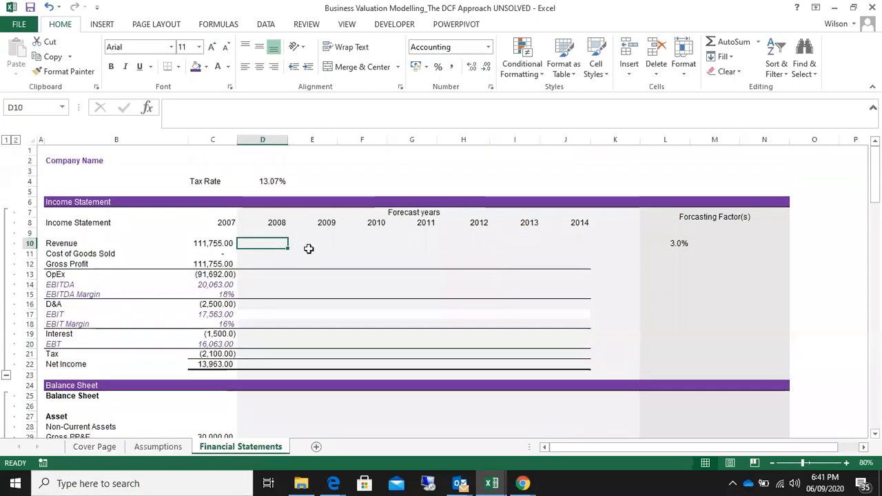
pyautogui.scroll(-13, 297, 262)
pyautogui.scroll(-8, 298, 263)
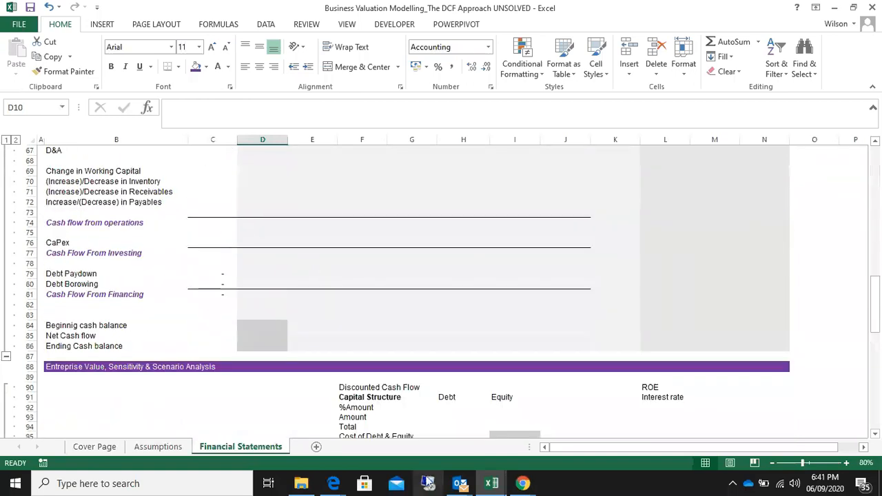
# Return to the Scenario Analysis workbook and select the DCF Valuation heading among the S&B PLC section headings
pyautogui.moveTo(507, 491)
pyautogui.click(650, 455)
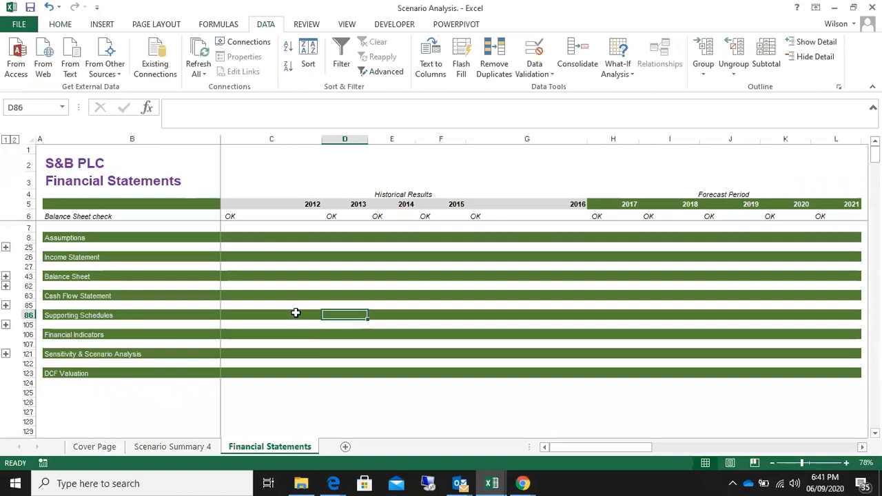
pyautogui.scroll(-1, 112, 223)
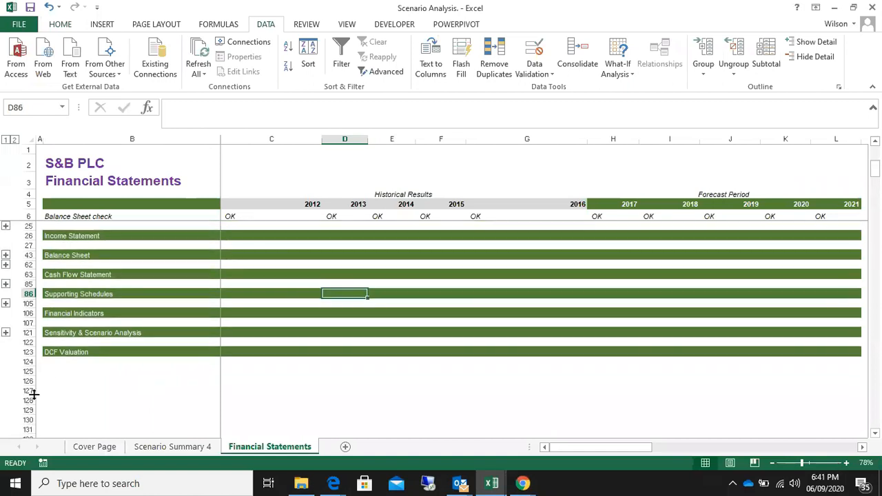
pyautogui.click(62, 352)
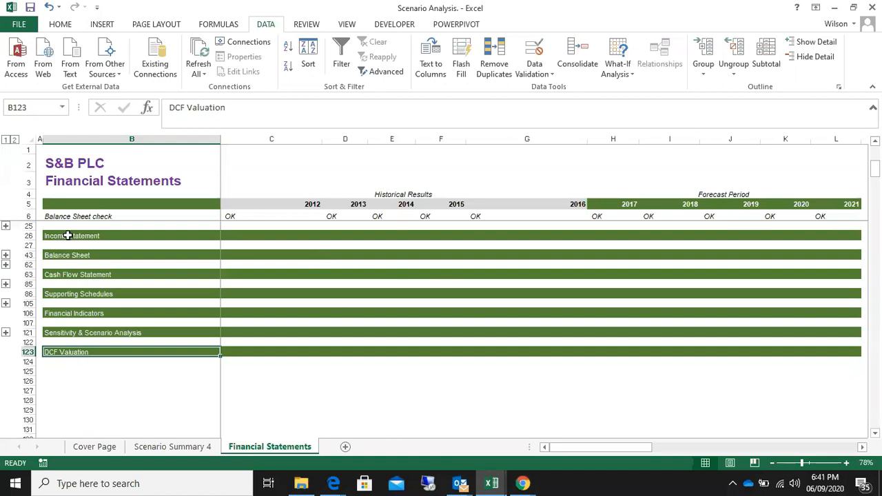
pyautogui.scroll(3, 76, 240)
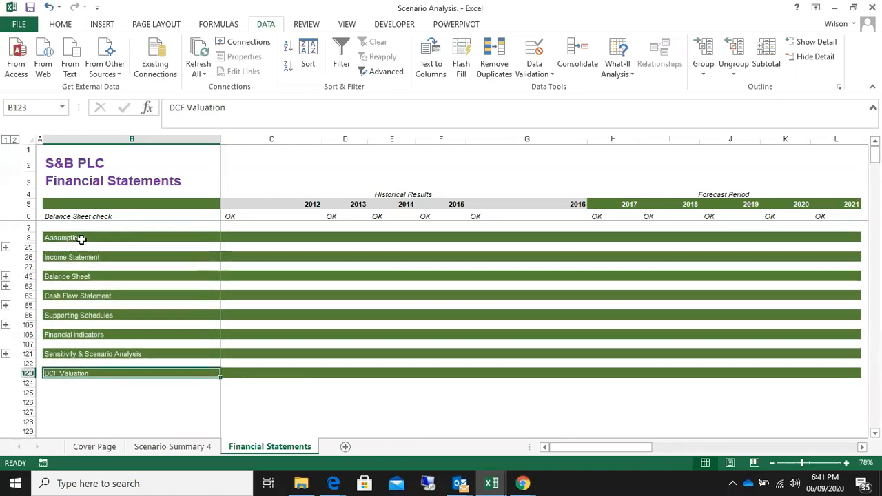
# Go through the S&B PLC section headings one by one from Assumptions to Sensitivity & Scenario Analysis
pyautogui.click(84, 239)
pyautogui.click(80, 259)
pyautogui.click(74, 277)
pyautogui.click(73, 295)
pyautogui.click(82, 324)
pyautogui.click(80, 336)
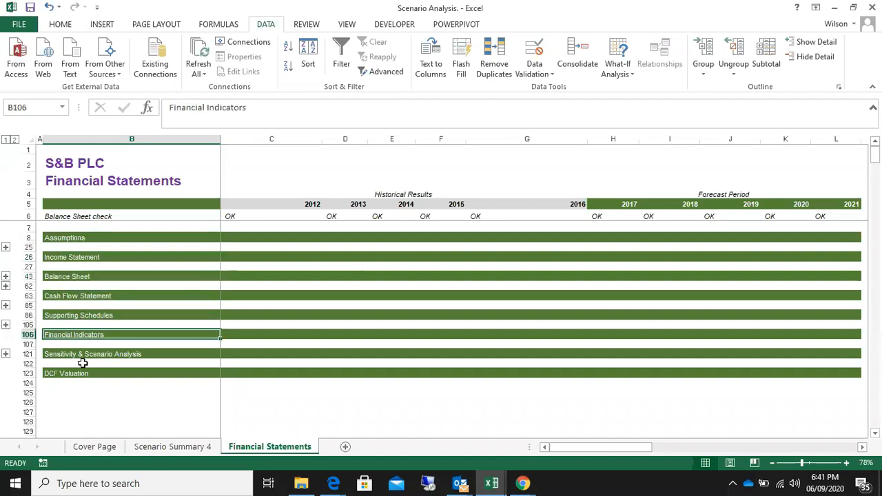
pyautogui.click(93, 355)
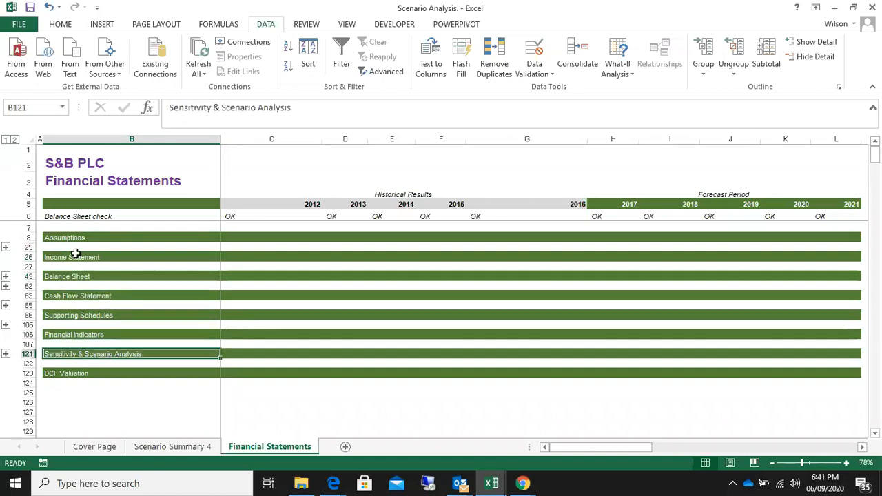
# Highlight the whole block of section headings from Assumptions through DCF Valuation, checking the last three headings individually
pyautogui.moveTo(73, 238); pyautogui.dragTo(88, 375)
pyautogui.click(96, 391)
pyautogui.moveTo(79, 239); pyautogui.dragTo(85, 375)
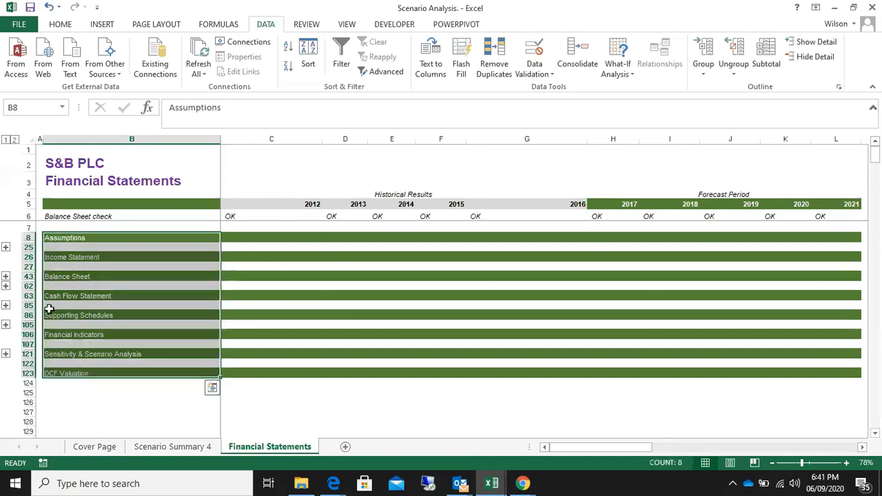
pyautogui.click(78, 373)
pyautogui.click(78, 373)
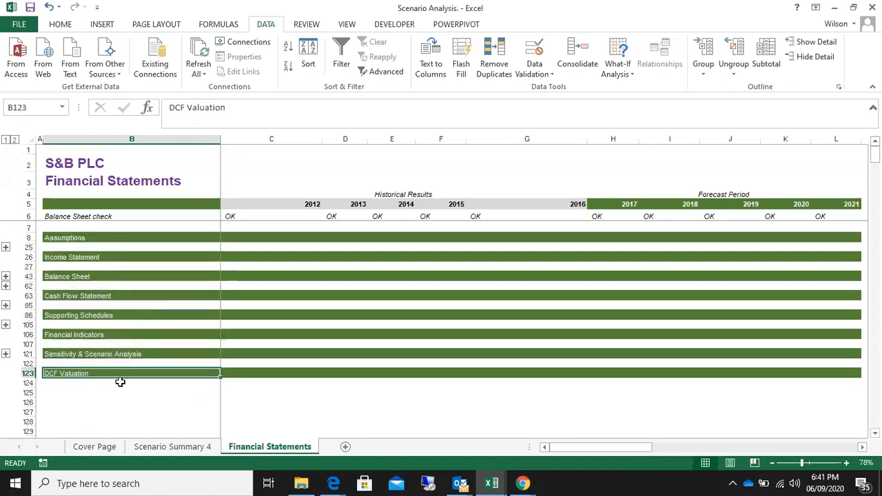
pyautogui.click(81, 355)
pyautogui.click(88, 331)
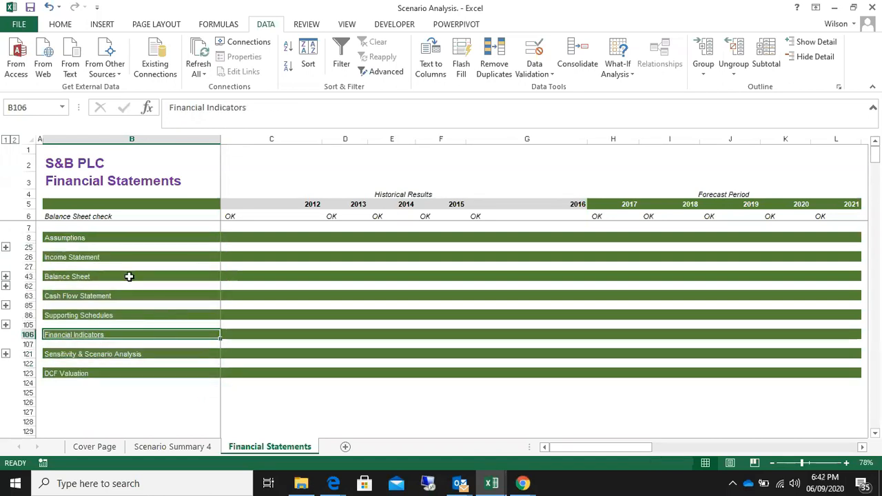
pyautogui.moveTo(104, 239); pyautogui.dragTo(116, 370)
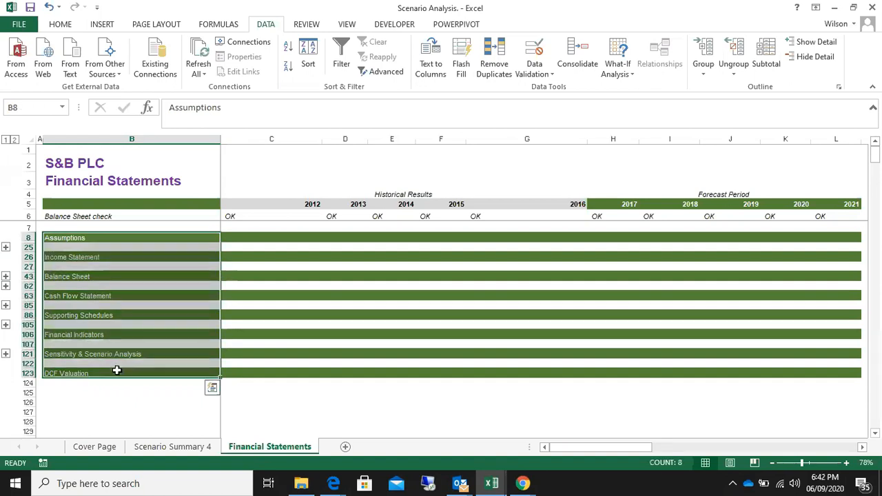
# Walk across the Assumptions heading row through the historical and forecast year columns and back to its heading
pyautogui.click(320, 247)
pyautogui.click(342, 238)
pyautogui.click(393, 237)
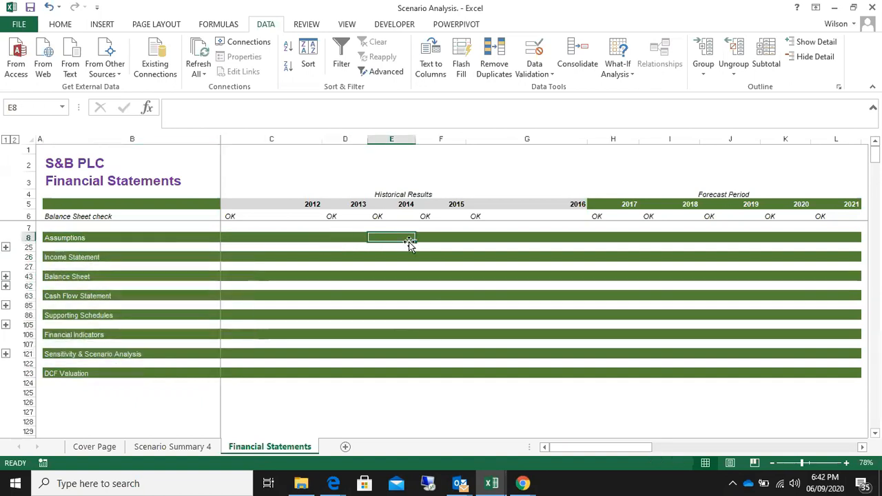
pyautogui.click(433, 238)
pyautogui.click(488, 239)
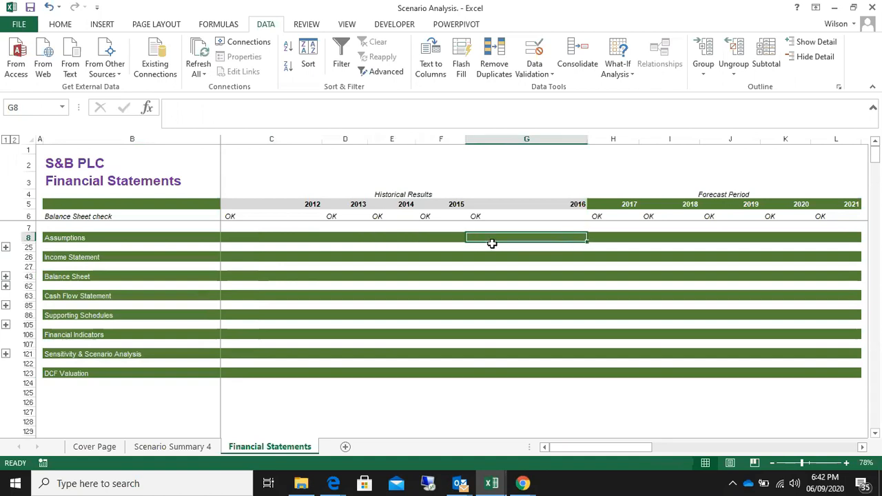
pyautogui.click(617, 233)
pyautogui.click(498, 236)
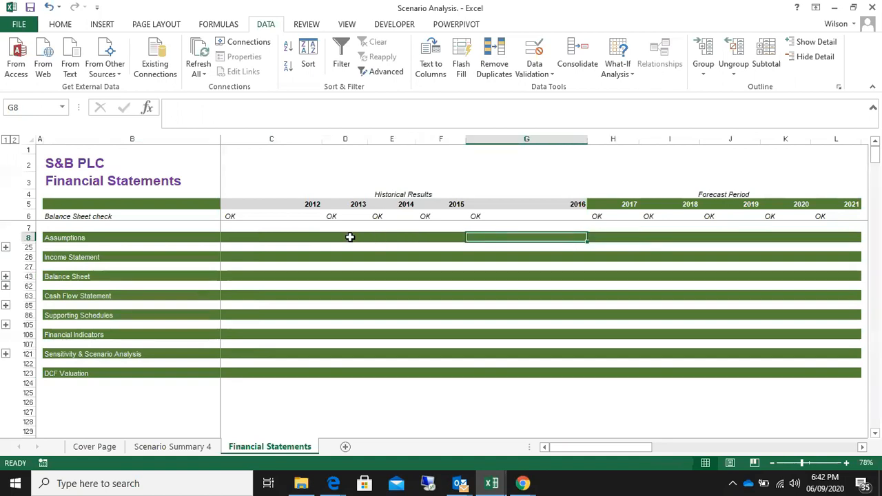
pyautogui.click(350, 237)
pyautogui.click(230, 235)
pyautogui.click(104, 238)
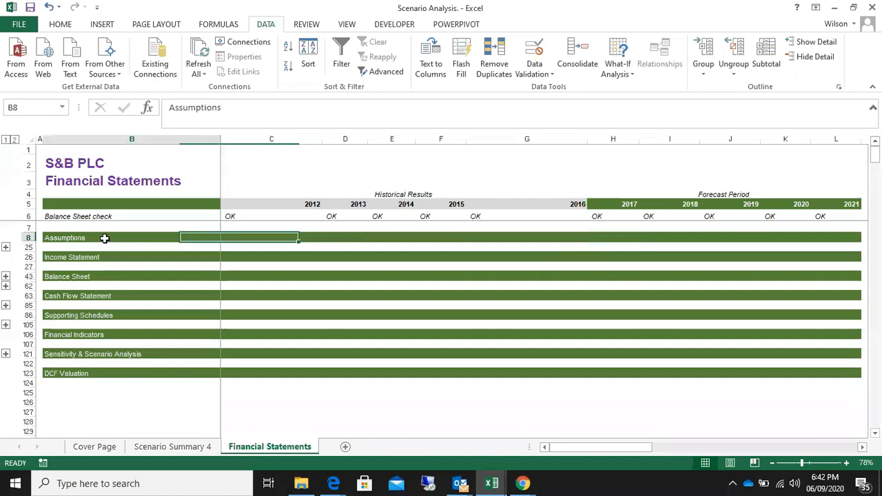
# Go through the remaining headings in order from Income Statement down to DCF Valuation
pyautogui.click(99, 258)
pyautogui.click(83, 277)
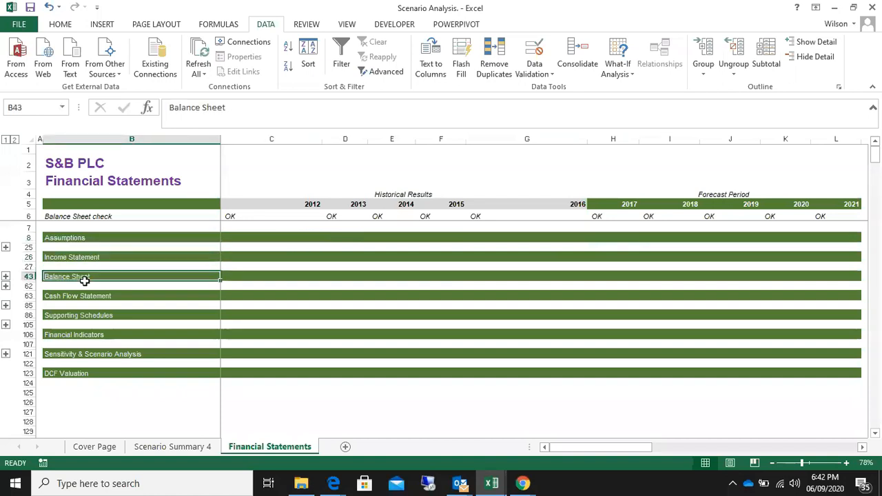
pyautogui.click(89, 296)
pyautogui.click(88, 316)
pyautogui.click(89, 335)
pyautogui.click(84, 354)
pyautogui.click(81, 373)
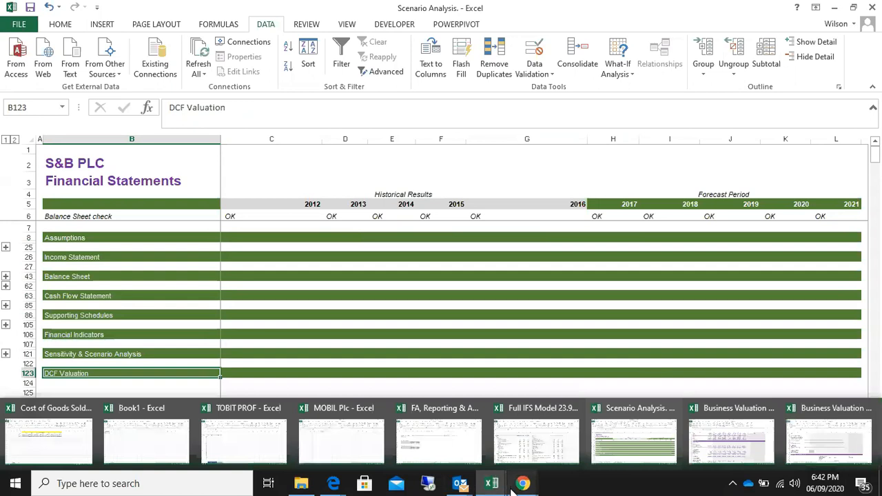
# Switch to the Zoom meeting in Chrome and ask the last participant in the list to unmute
pyautogui.moveTo(523, 484)
pyautogui.click(499, 434)
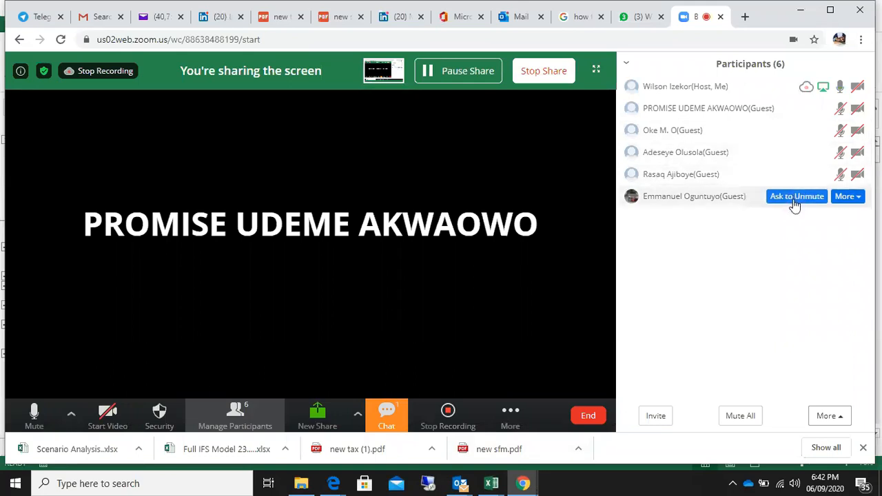
pyautogui.click(795, 198)
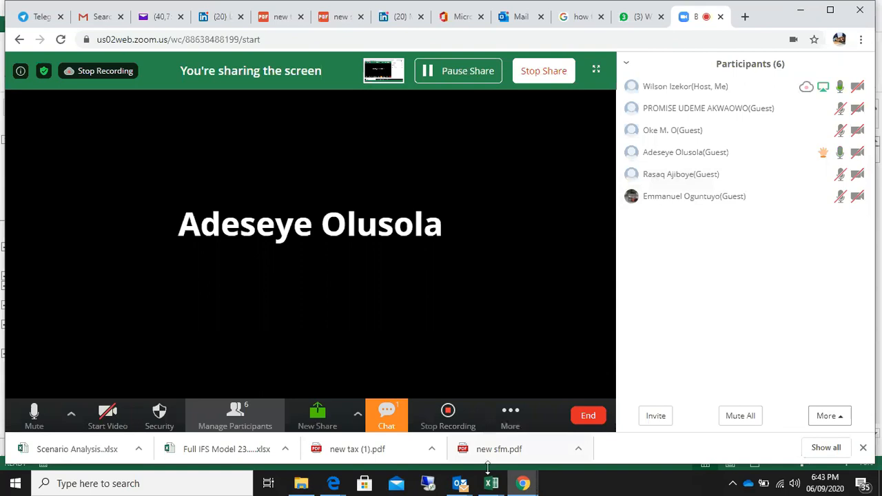
# Return to the Scenario Analysis workbook in Excel and expand the Income Statement section of the Financial Statements sheet
pyautogui.moveTo(490, 487)
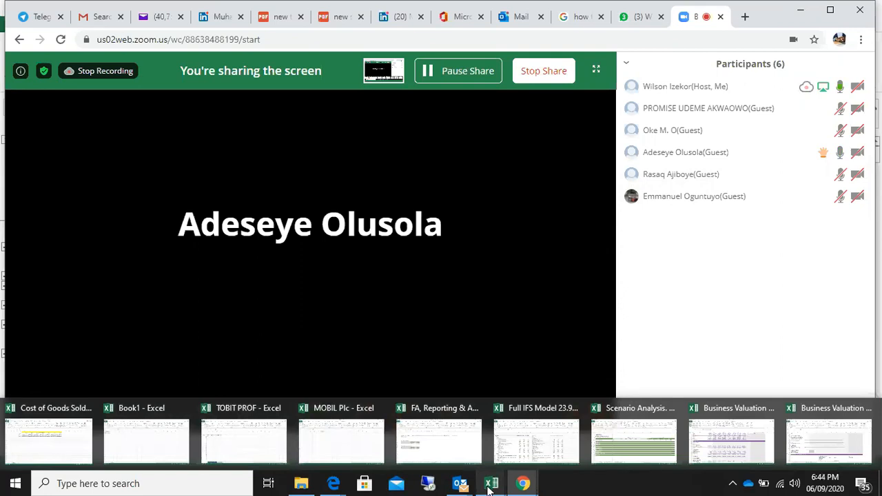
pyautogui.click(640, 430)
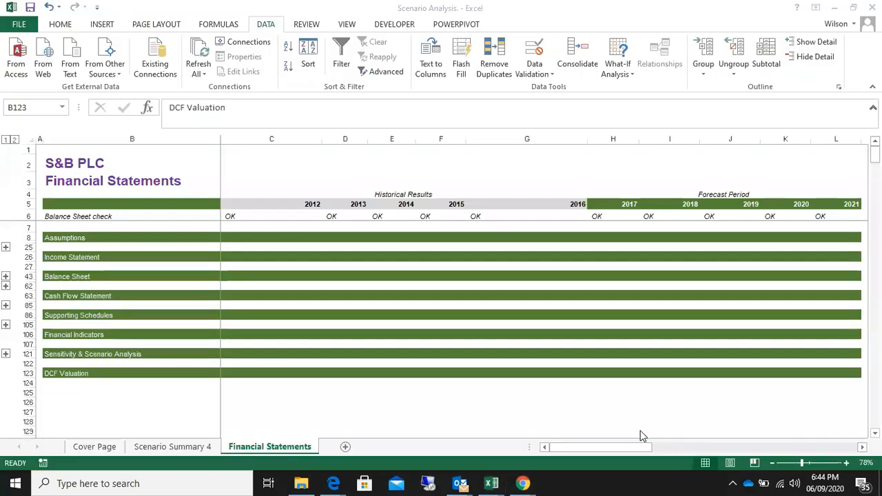
pyautogui.click(80, 237)
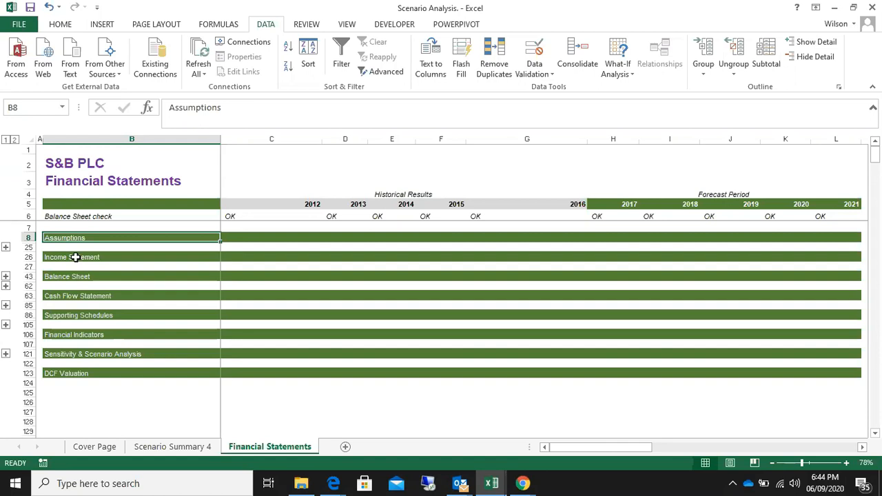
pyautogui.click(7, 277)
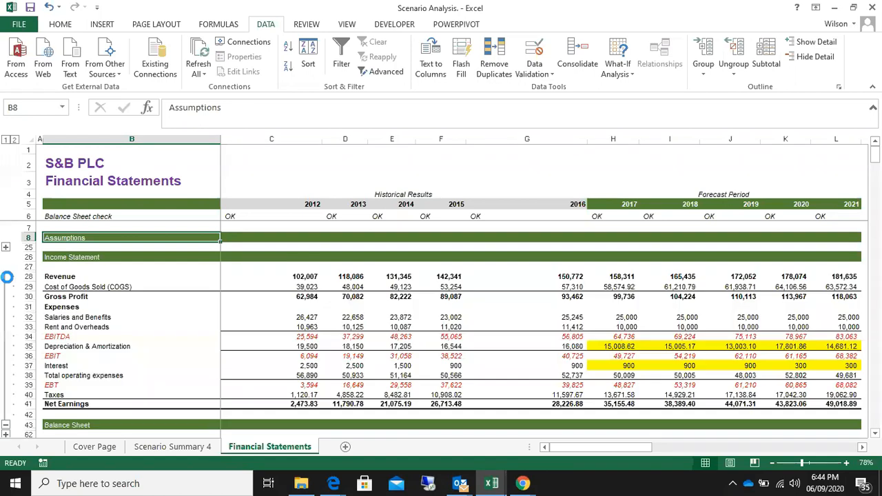
# Examine the income statement's salaries, rent, depreciation, EBITDA, EBIT and EBT figures across the historical and 2017 to 2019 columns
pyautogui.click(352, 320)
pyautogui.click(424, 319)
pyautogui.click(558, 327)
pyautogui.click(620, 329)
pyautogui.click(658, 327)
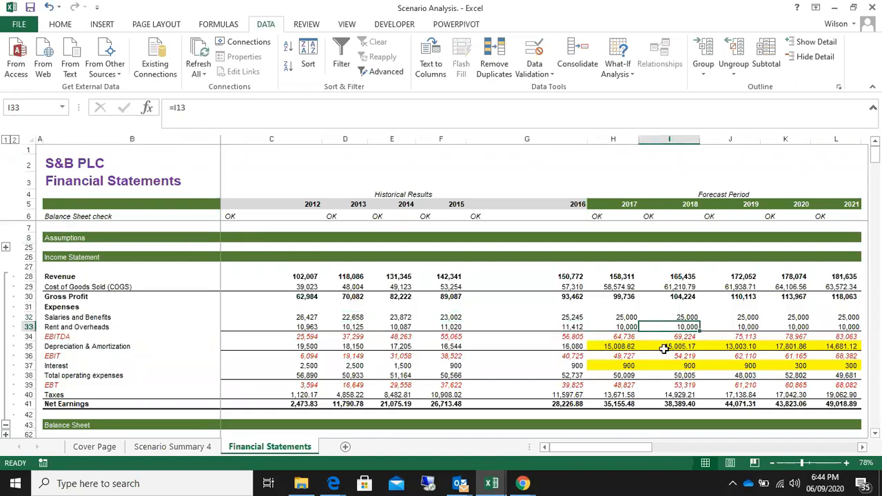
pyautogui.moveTo(663, 355); pyautogui.dragTo(663, 347)
pyautogui.click(620, 355)
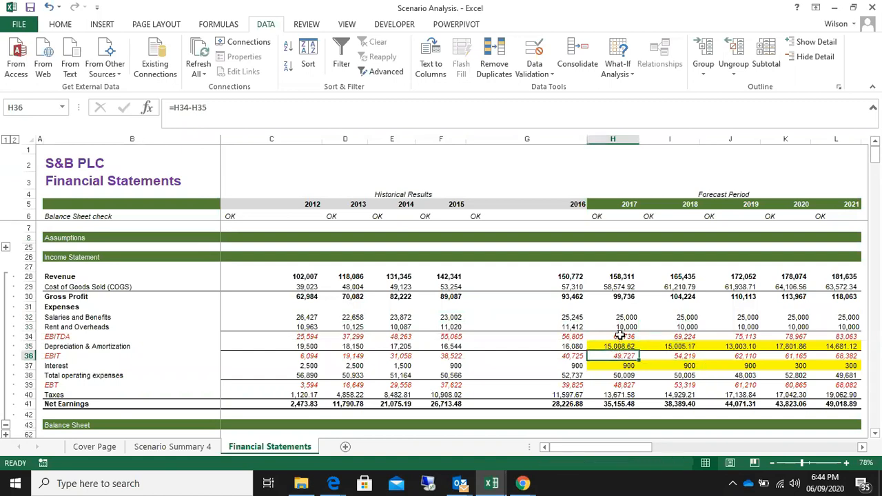
pyautogui.click(619, 337)
pyautogui.click(681, 386)
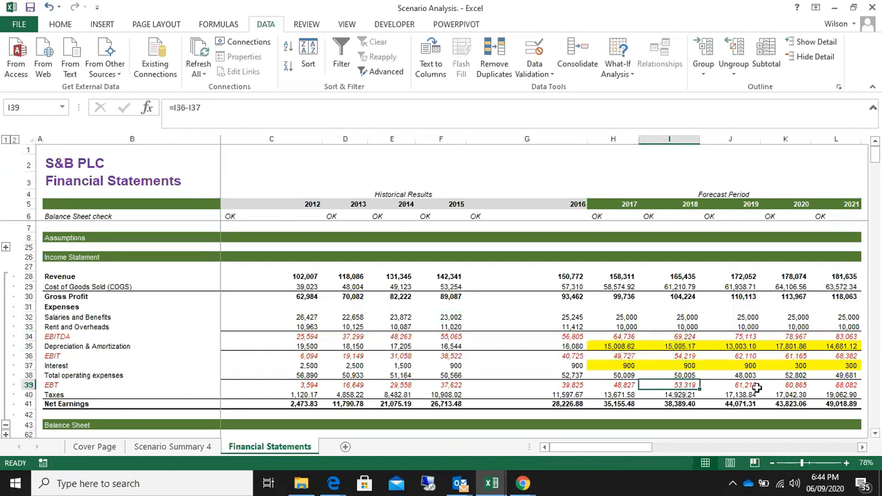
pyautogui.click(740, 386)
pyautogui.click(745, 375)
pyautogui.click(748, 356)
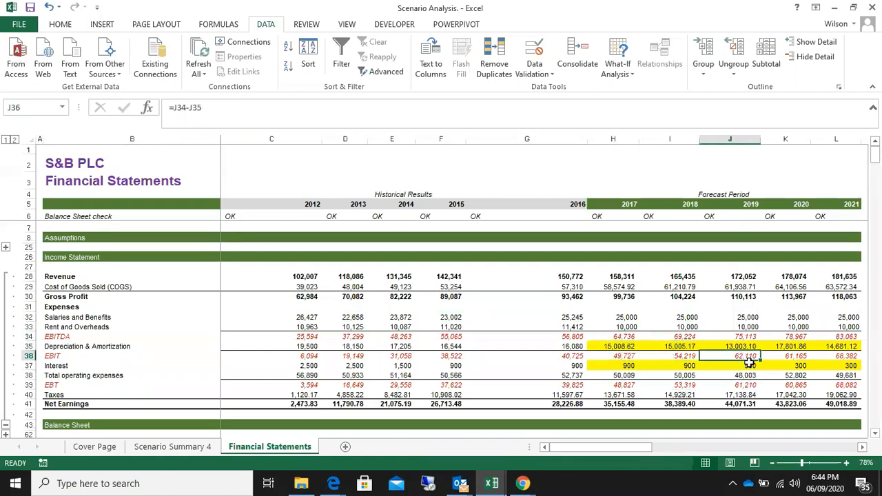
# Examine the 2020 EBITDA and the 2017 rent, depreciation, interest and EBT figures down to the remaining section headings
pyautogui.click(863, 448)
pyautogui.click(863, 447)
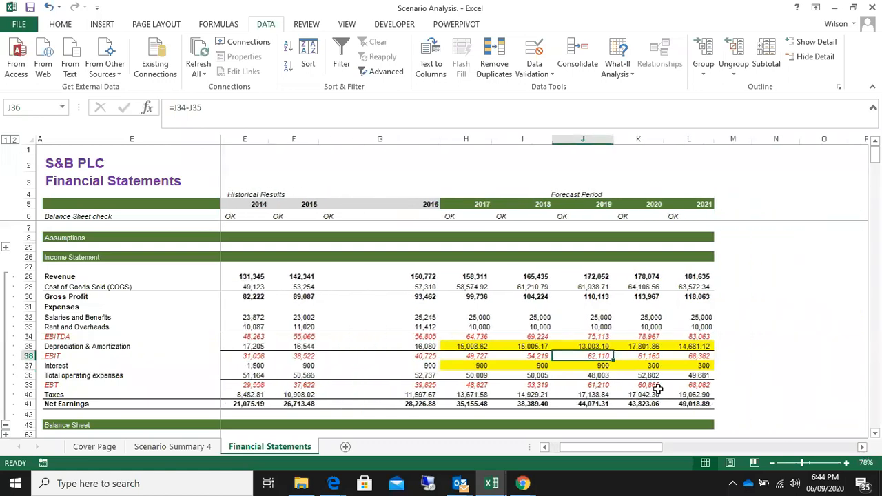
pyautogui.click(646, 336)
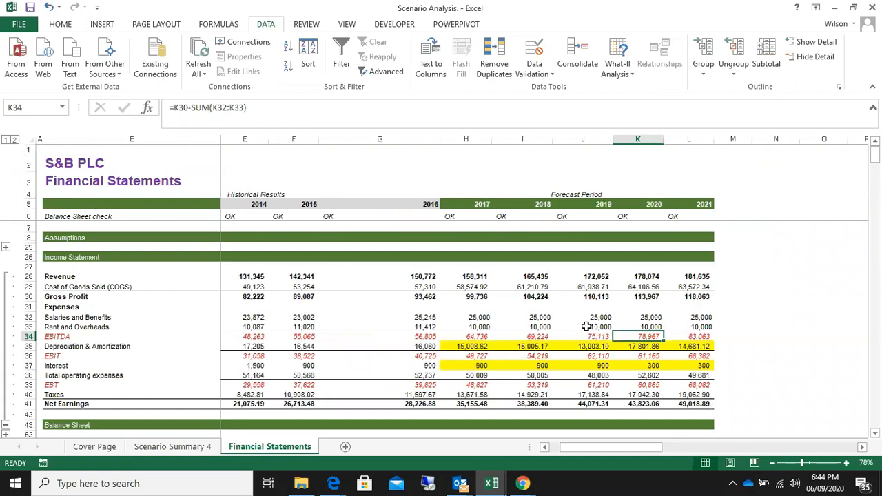
pyautogui.click(475, 327)
pyautogui.click(474, 346)
pyautogui.click(473, 366)
pyautogui.click(468, 384)
pyautogui.scroll(-6, 469, 383)
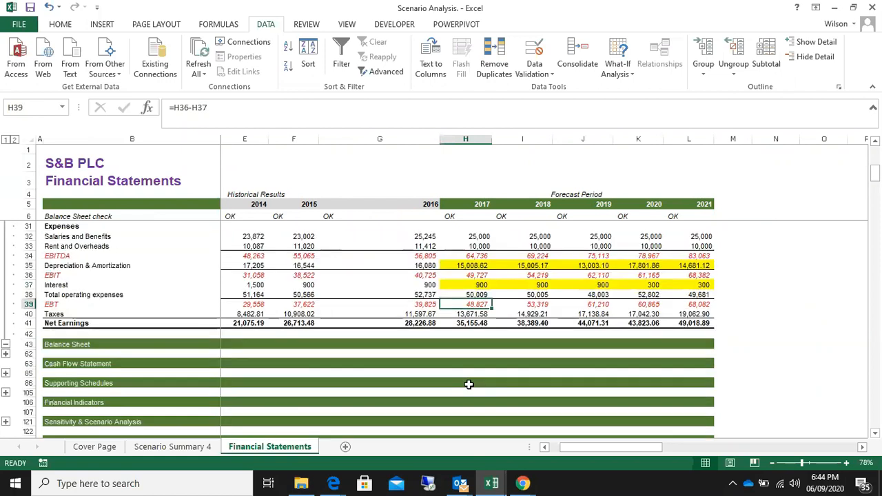
pyautogui.scroll(3, 469, 384)
pyautogui.scroll(-2, 468, 384)
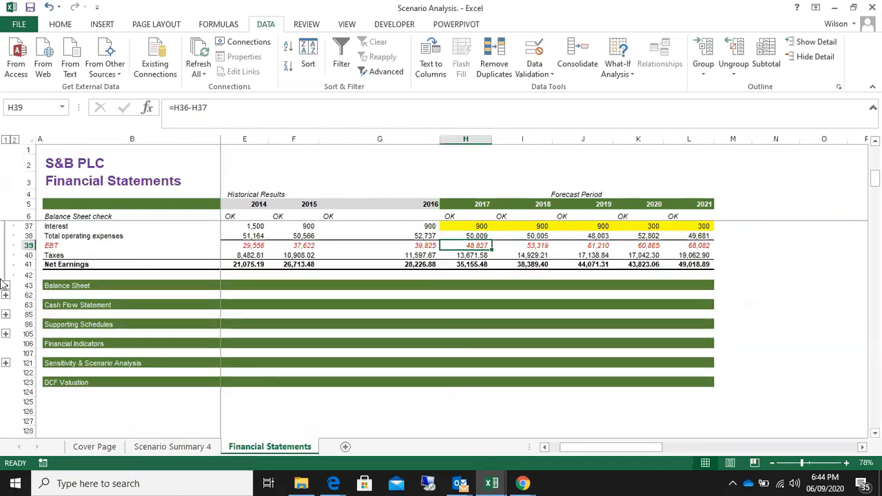
# Expand the Balance Sheet section and inspect its 2017 Property & Equipment and Retained Earnings cells
pyautogui.click(5, 296)
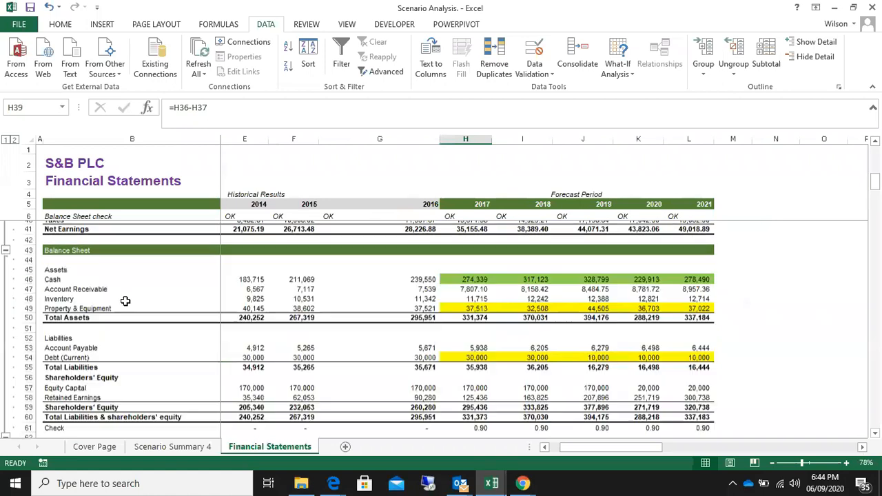
pyautogui.click(486, 304)
pyautogui.scroll(-3, 486, 304)
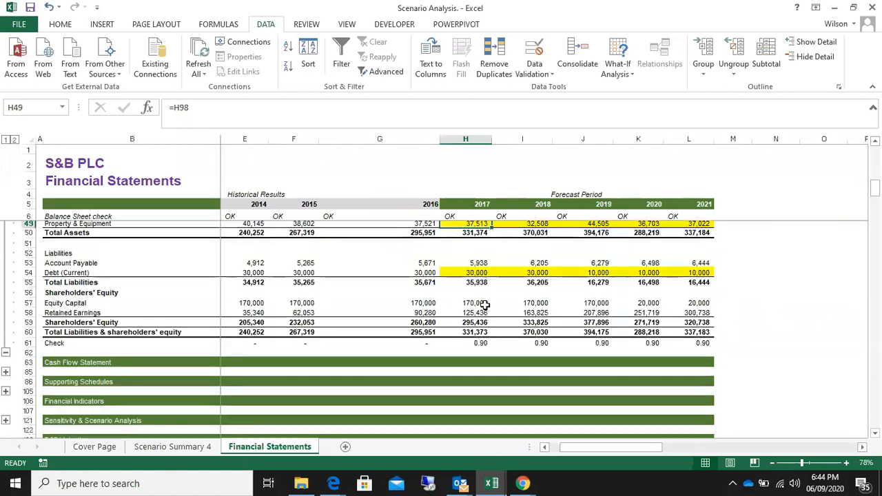
pyautogui.click(482, 306)
pyautogui.scroll(1, 483, 312)
pyautogui.scroll(9, 483, 312)
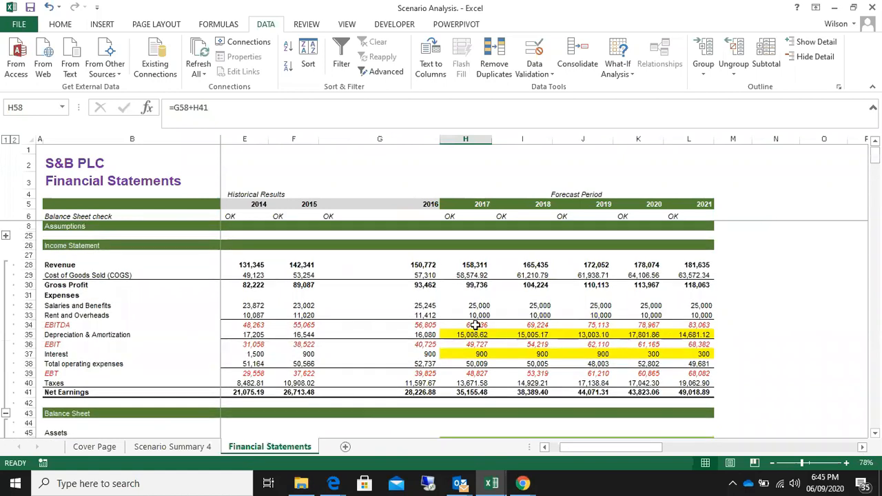
# Inspect the 2017 EBITDA formula and look over the income statement, balance sheet and collapsed sections down to DCF Valuation
pyautogui.click(480, 327)
pyautogui.scroll(-3, 483, 334)
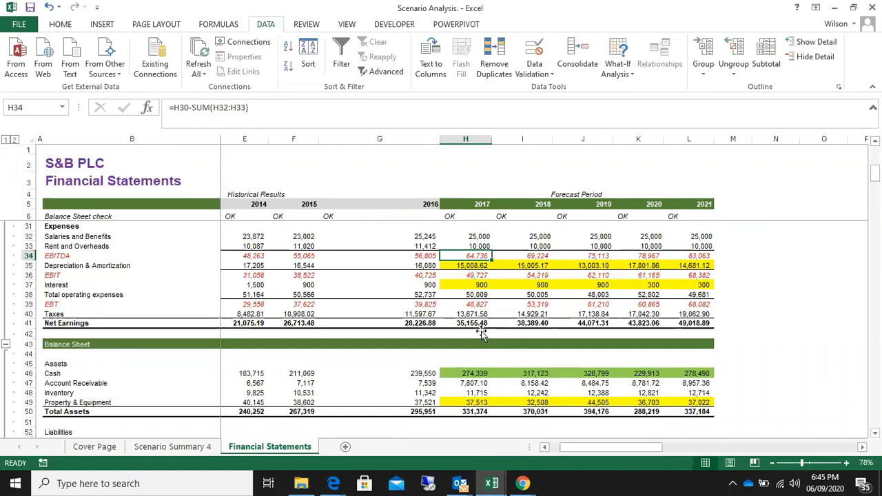
pyautogui.scroll(-1, 481, 333)
pyautogui.scroll(1, 481, 333)
pyautogui.scroll(1, 481, 333)
pyautogui.scroll(2, 483, 333)
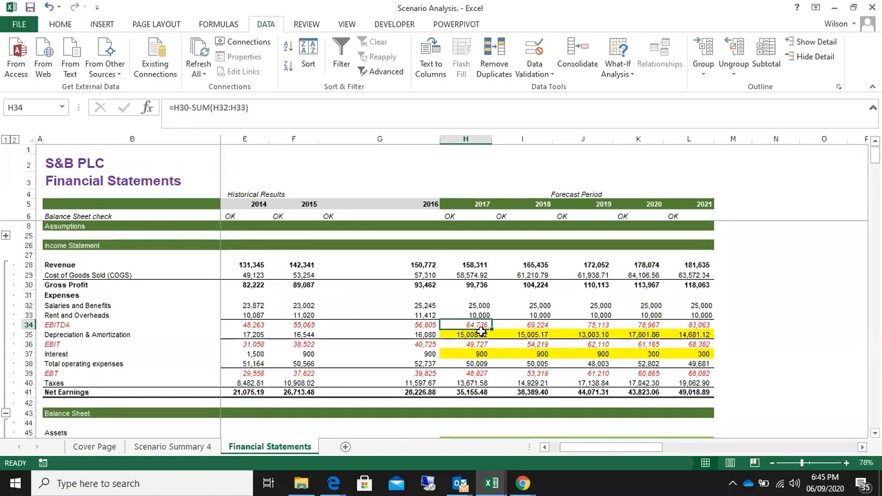
pyautogui.scroll(1, 482, 334)
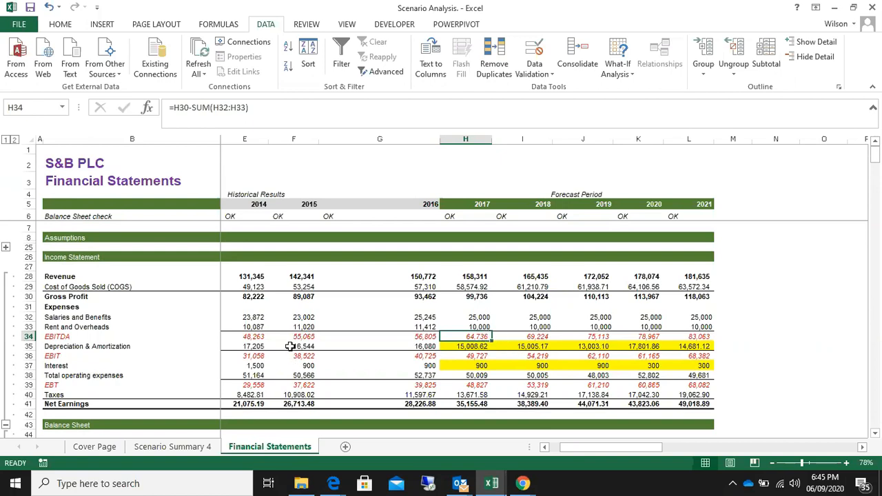
pyautogui.scroll(-13, 262, 324)
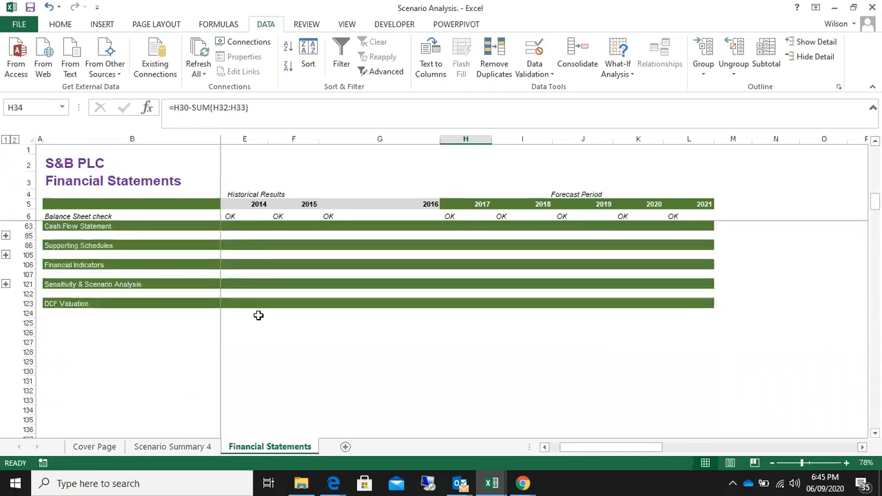
pyautogui.scroll(1, 259, 315)
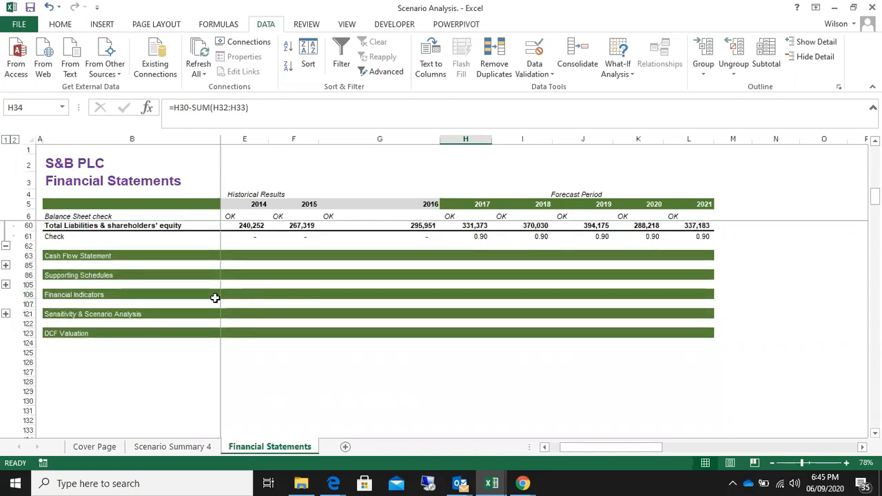
pyautogui.scroll(8, 152, 327)
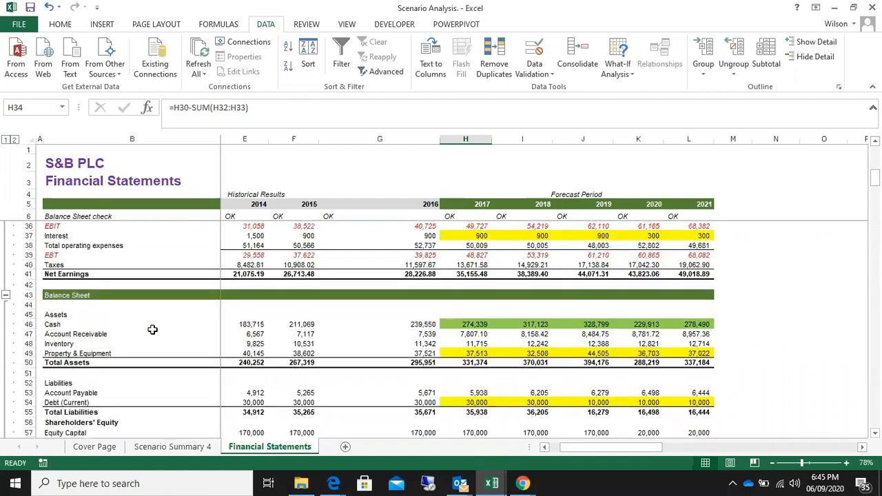
# Inspect the 2018 Cost of Goods Sold formula and collapse the Income Statement section
pyautogui.scroll(5, 152, 330)
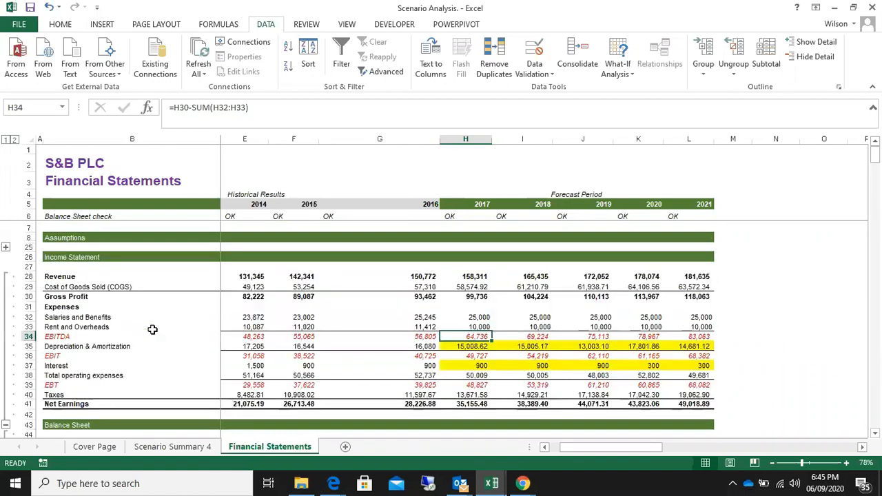
pyautogui.click(534, 287)
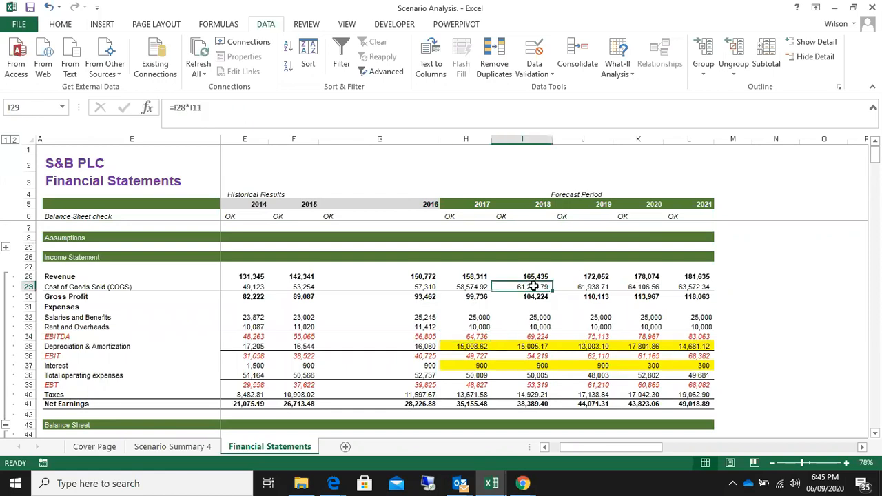
pyautogui.scroll(-2, 3, 370)
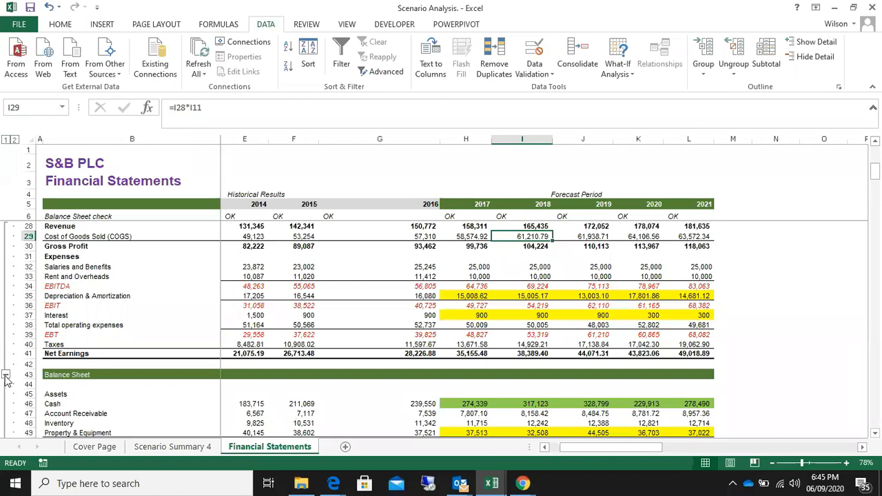
pyautogui.click(5, 375)
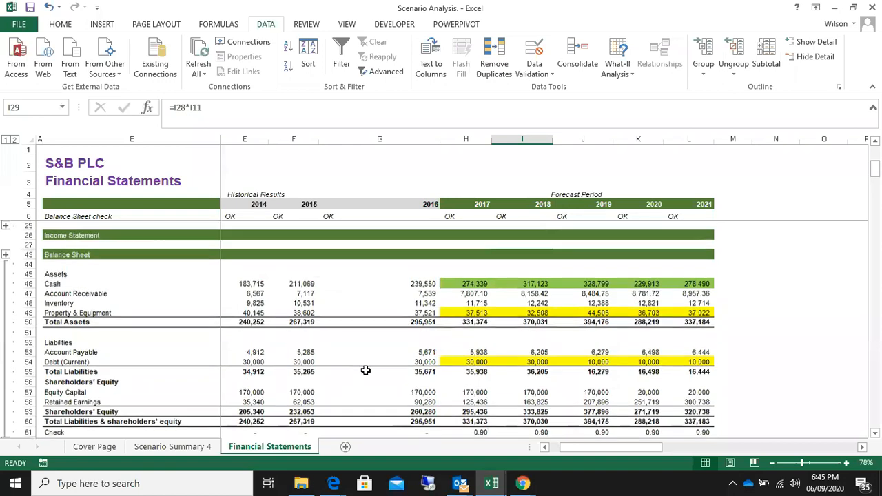
pyautogui.scroll(1, 366, 370)
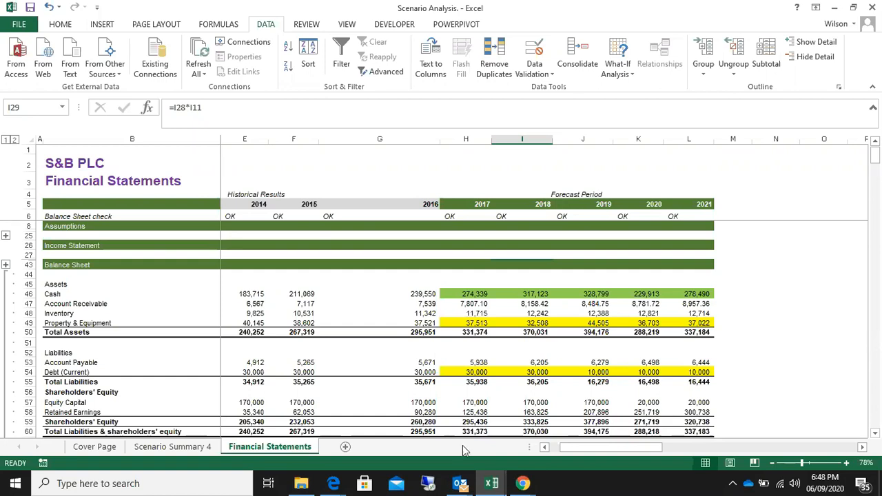
# Switch to the Zoom meeting in Chrome to check the participants, and return to the Scenario Analysis workbook in Excel
pyautogui.moveTo(525, 485)
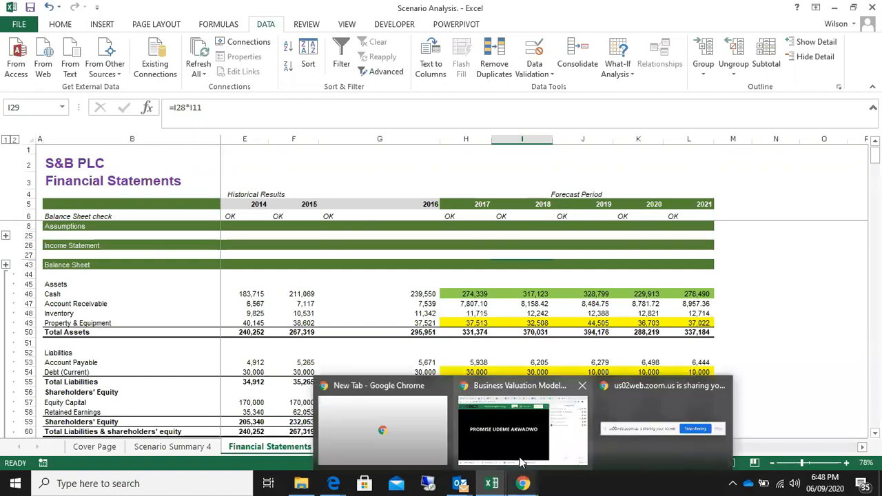
pyautogui.click(524, 451)
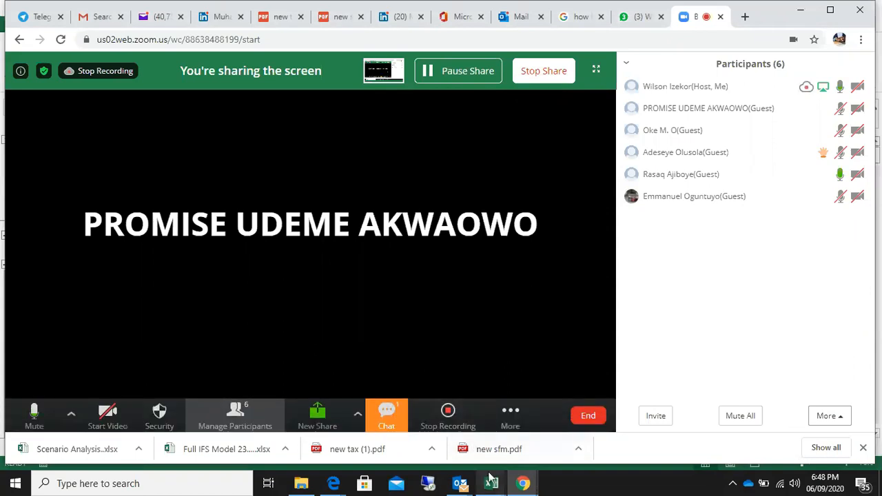
pyautogui.moveTo(491, 478)
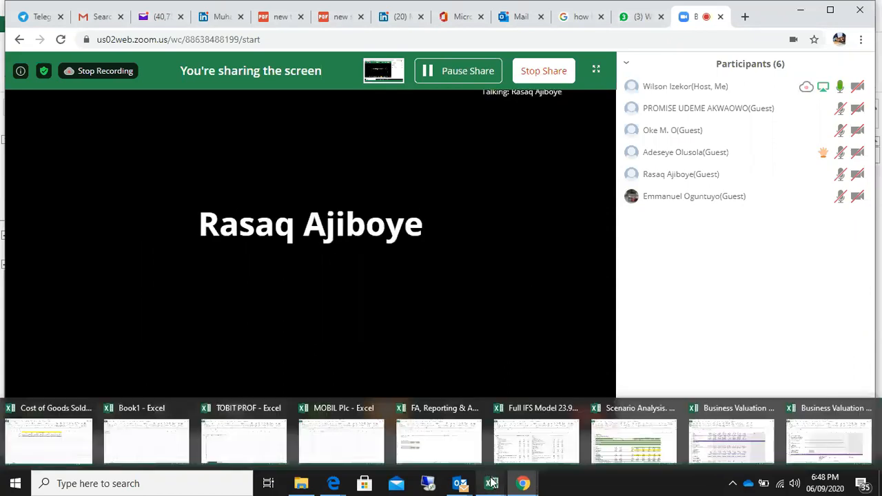
pyautogui.click(615, 448)
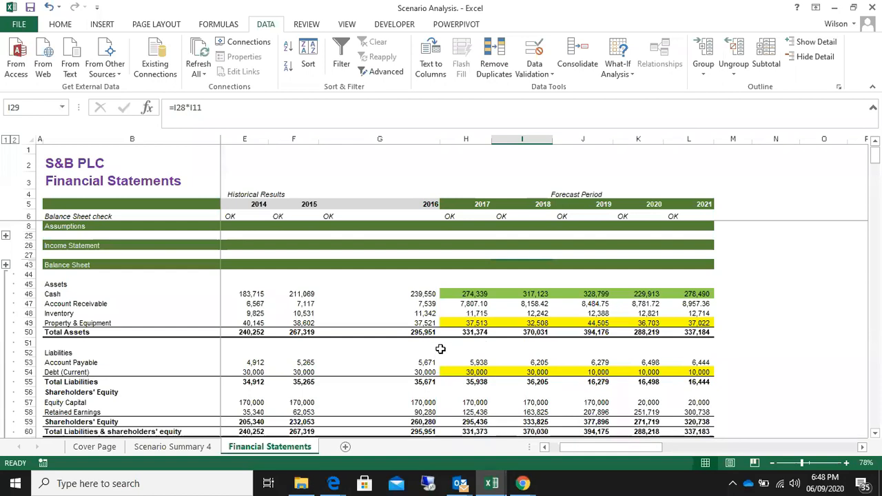
# Collapse the Balance Sheet section and point out the DCF Valuation and Sensitivity & Scenario Analysis headings
pyautogui.scroll(-4, 40, 309)
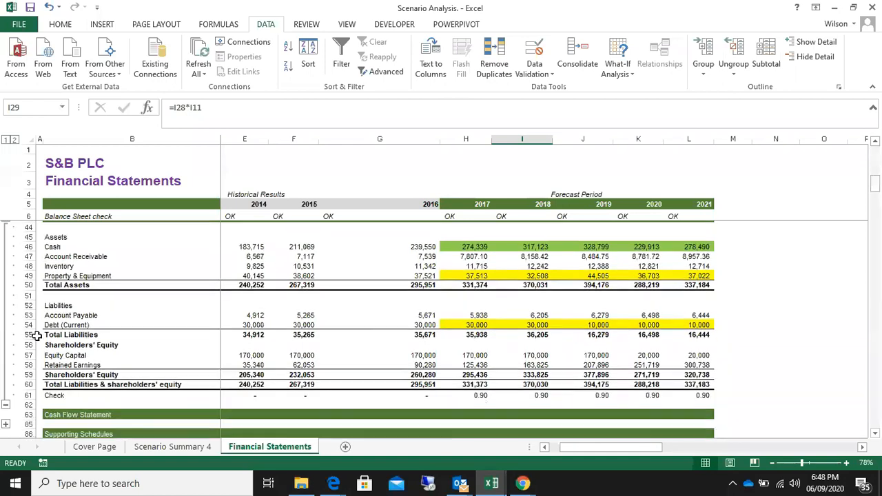
pyautogui.click(5, 357)
pyautogui.scroll(3, 108, 286)
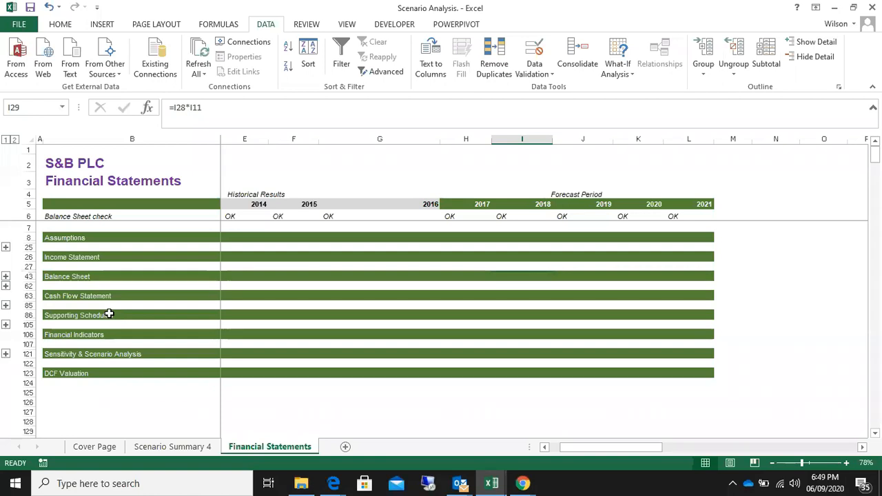
pyautogui.click(105, 372)
pyautogui.click(96, 355)
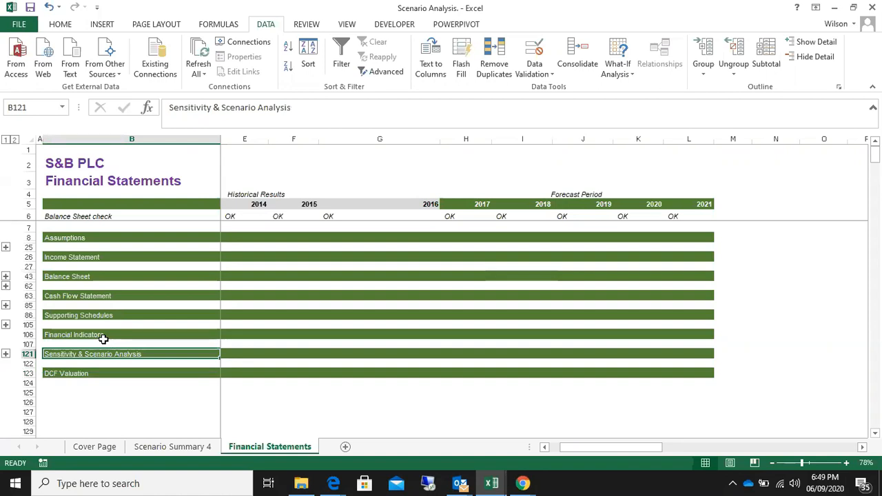
pyautogui.click(104, 342)
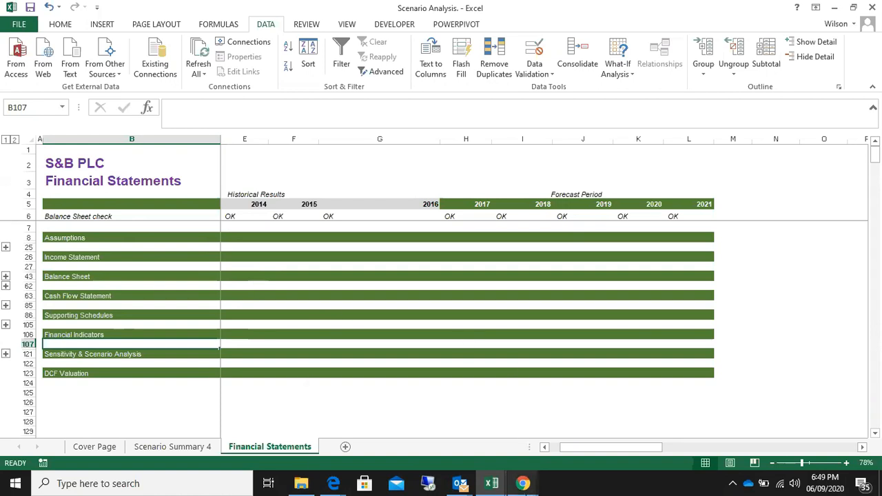
# Switch to the Zoom meeting in Chrome and ask the participant with the raised hand to unmute
pyautogui.moveTo(523, 483)
pyautogui.click(511, 432)
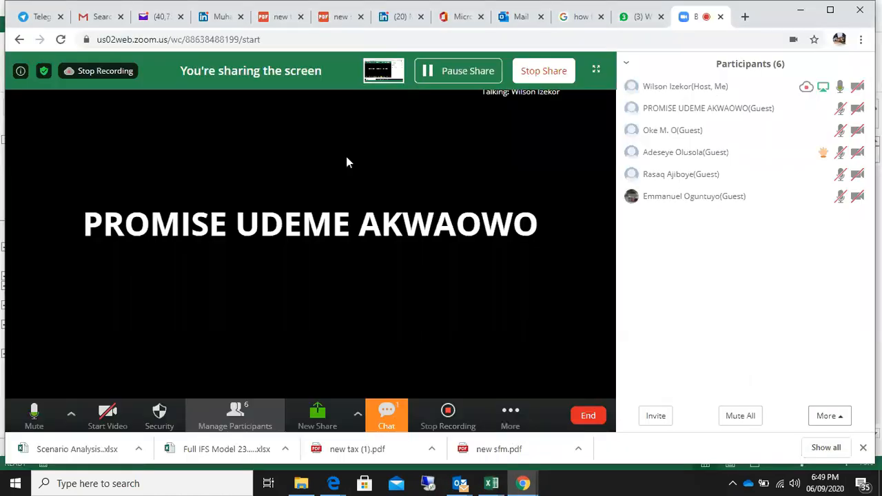
pyautogui.moveTo(655, 152)
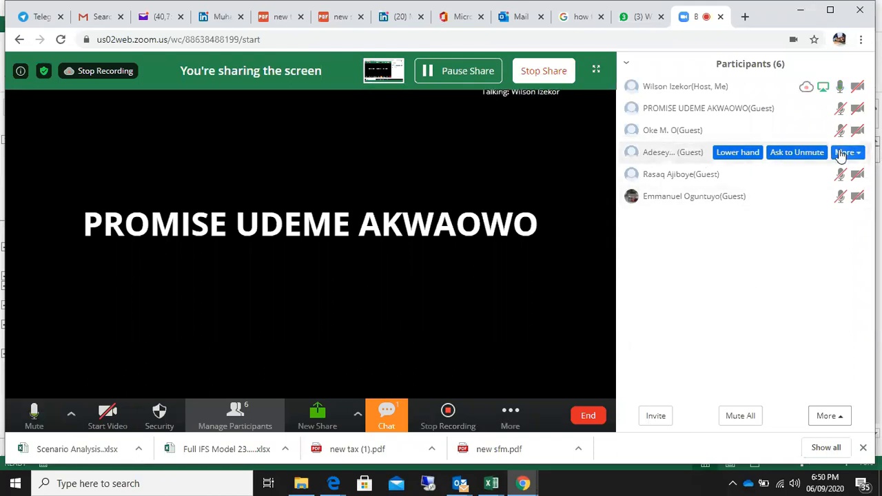
pyautogui.click(677, 160)
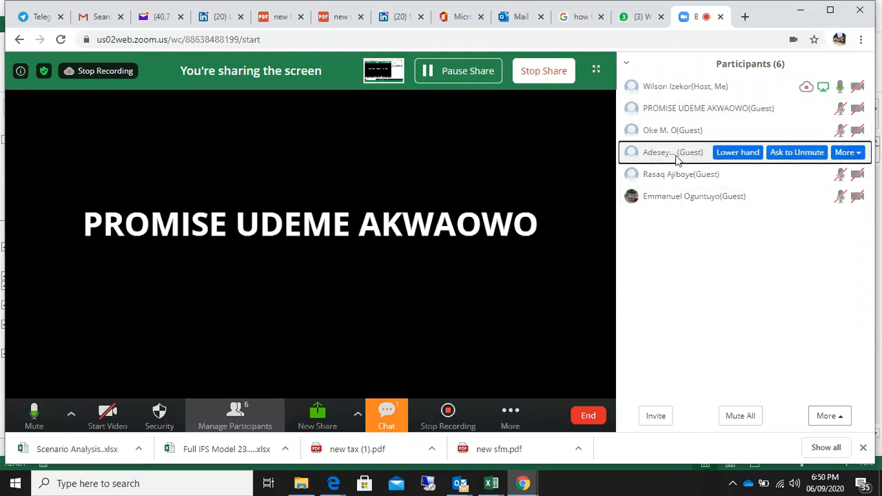
pyautogui.click(804, 158)
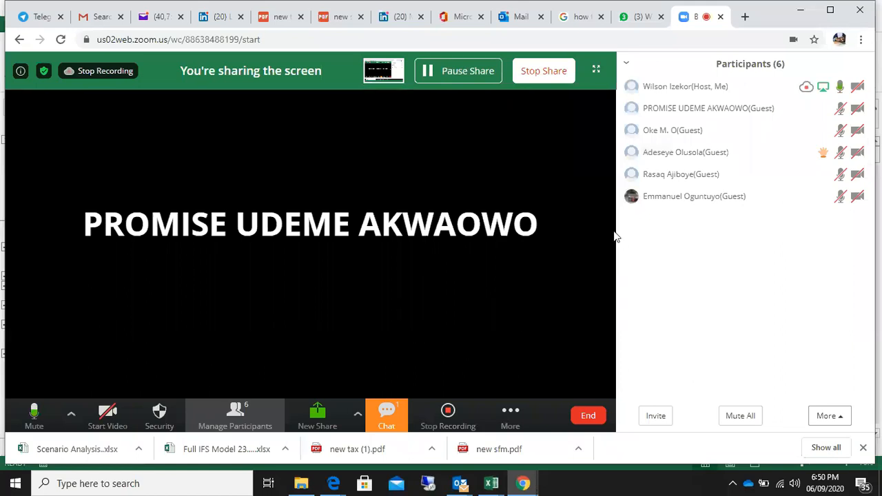
pyautogui.moveTo(762, 171)
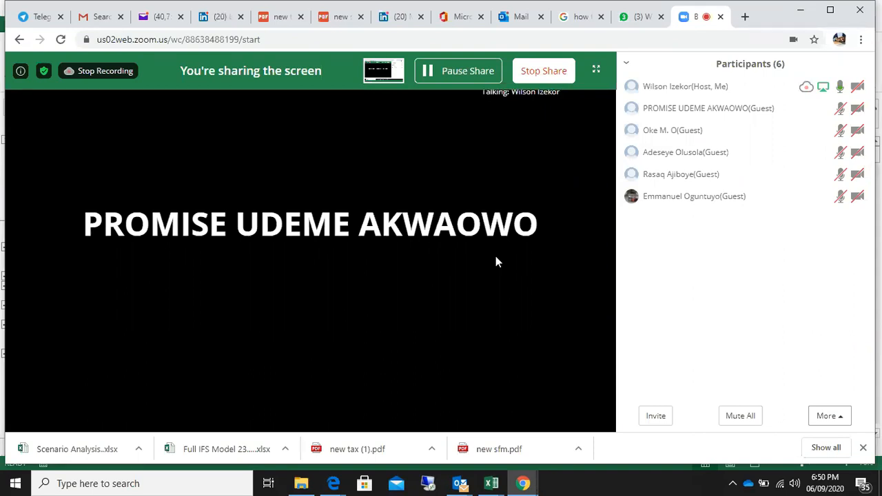
# Bring up the options for ending or leaving the Zoom meeting
pyautogui.moveTo(544, 241)
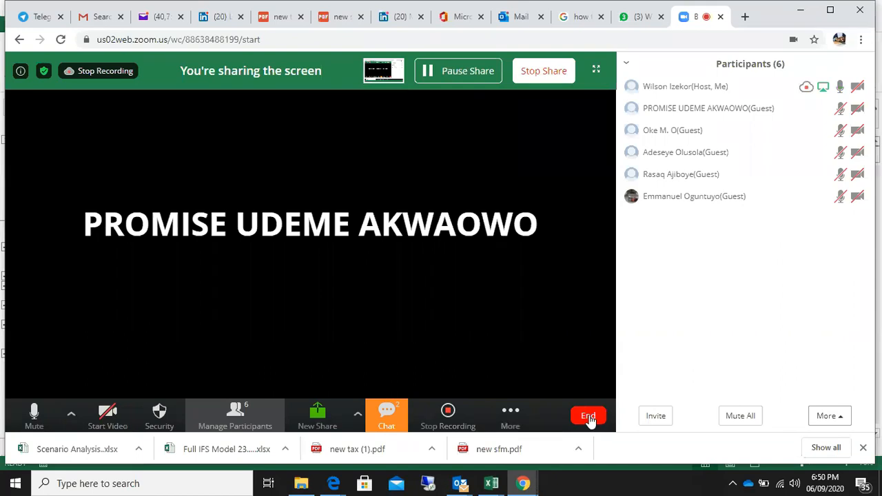
pyautogui.click(589, 418)
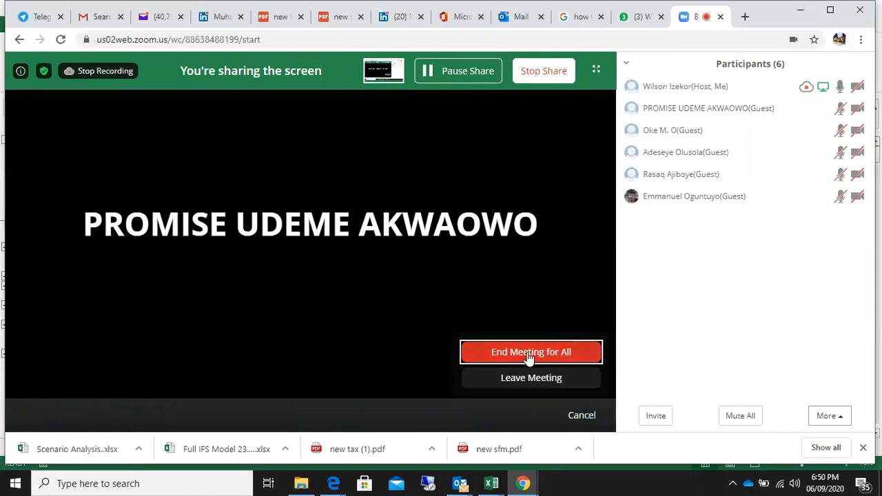